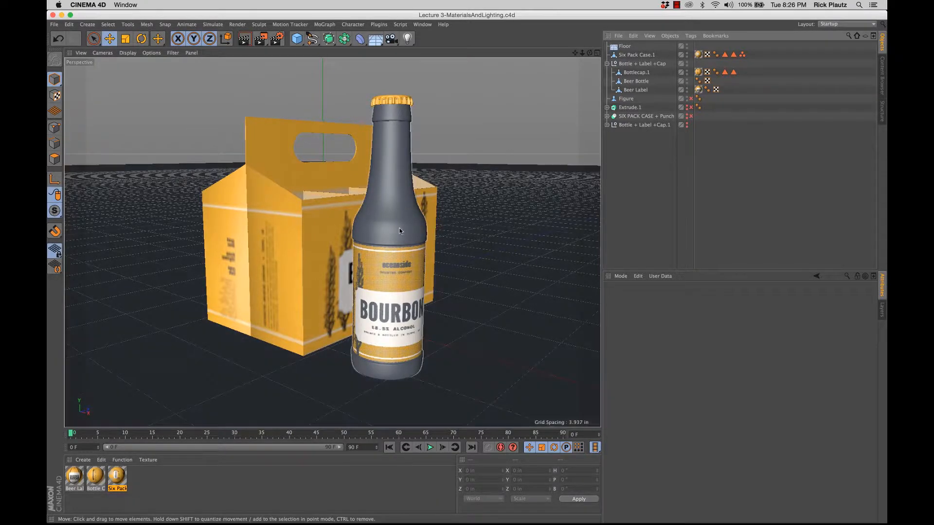
Frame the bottle in front of the six-pack case and add a camera from that viewpoint
{"action": "mouse_move", "coordinate": [399, 228]}
{"action": "left_mouse_down", "text": "alt"}
{"action": "mouse_move", "coordinate": [389, 229]}
{"action": "mouse_move", "coordinate": [409, 229]}
{"action": "mouse_move", "coordinate": [402, 221]}
{"action": "mouse_move", "coordinate": [412, 215]}
{"action": "left_mouse_up", "text": "alt"}
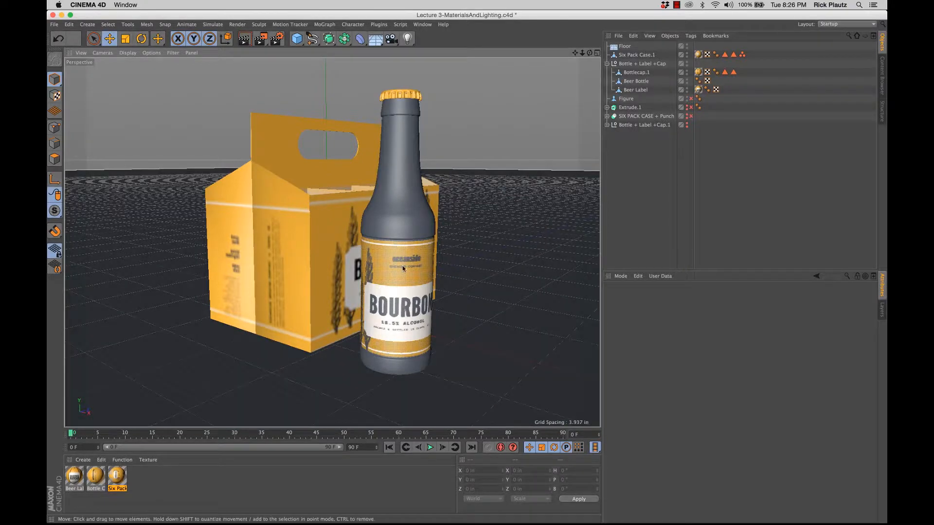
{"action": "left_click_drag", "start_coordinate": [402, 265], "coordinate": [411, 266], "text": "alt"}
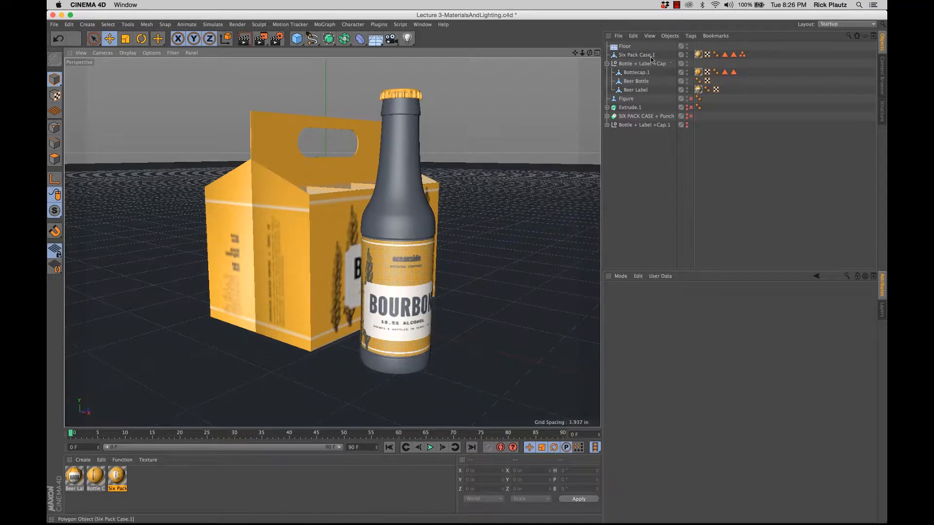
{"action": "left_click", "coordinate": [391, 39]}
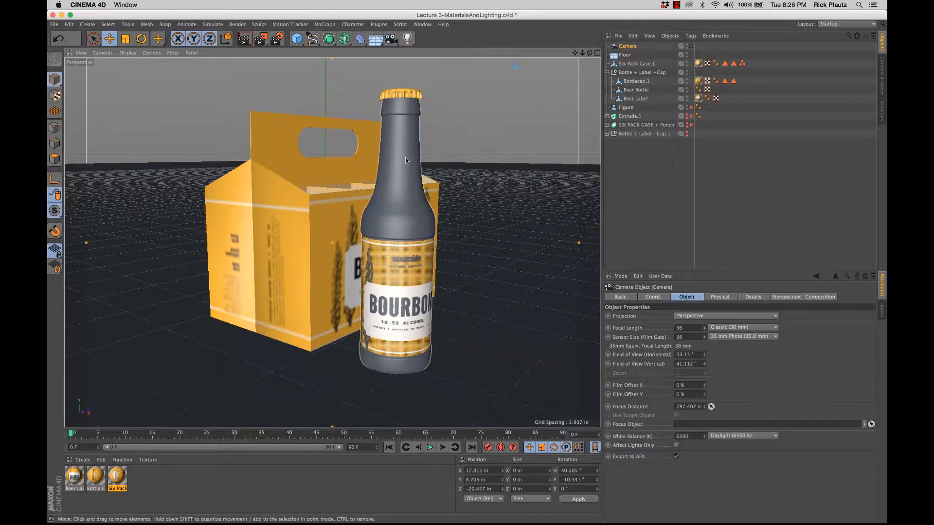
Compare the view through the new camera with the free perspective view showing the camera's placement around the products
{"action": "scroll", "coordinate": [431, 158], "scroll_direction": "down", "scroll_amount": 10}
{"action": "scroll", "coordinate": [431, 157], "scroll_direction": "up", "scroll_amount": 5}
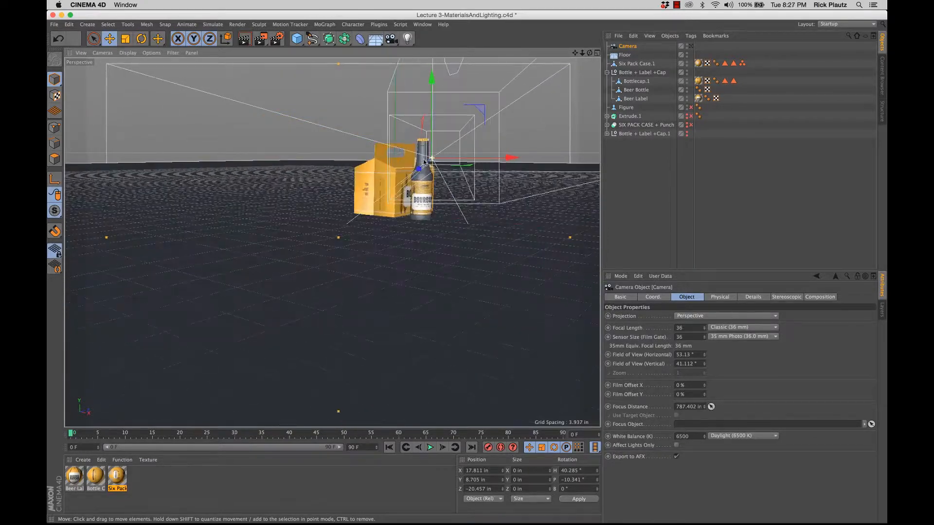
{"action": "scroll", "coordinate": [422, 166], "scroll_direction": "down", "scroll_amount": 7}
{"action": "left_click_drag", "start_coordinate": [422, 165], "coordinate": [297, 210], "text": "alt"}
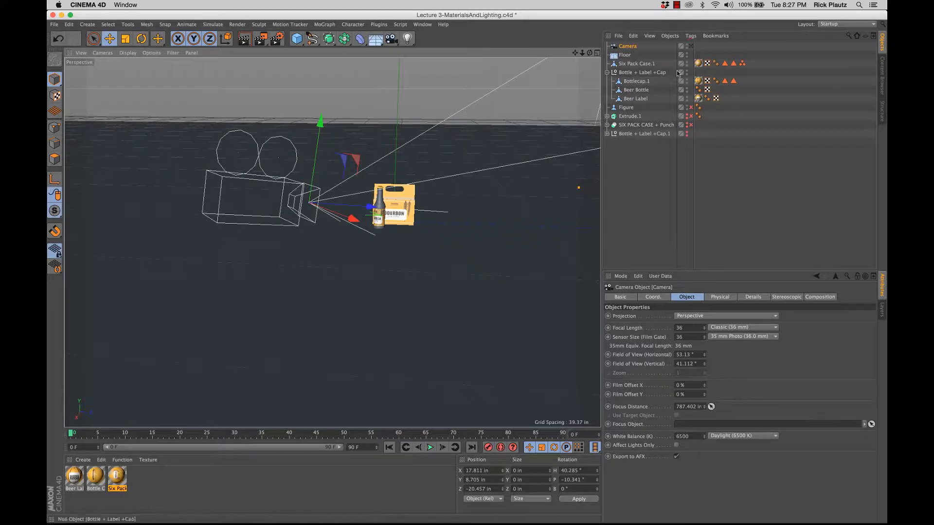
{"action": "left_click", "coordinate": [691, 46]}
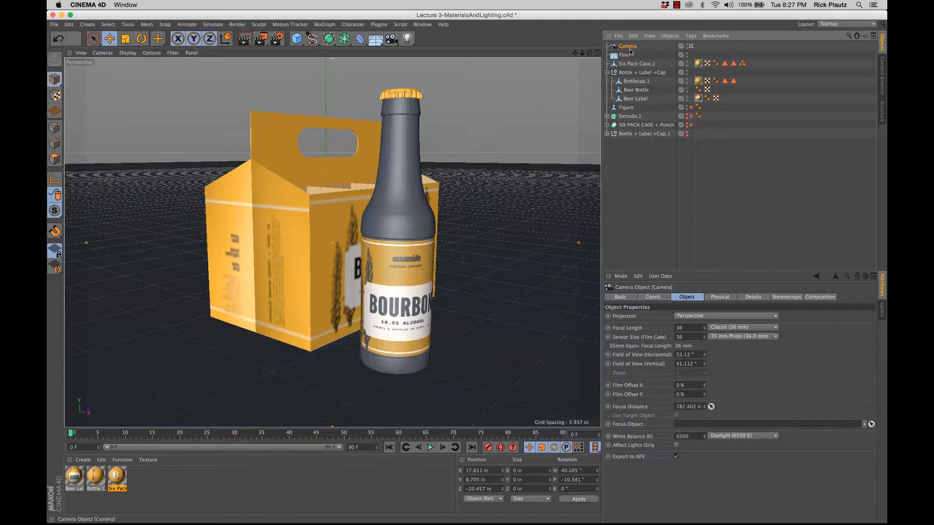
{"action": "left_click", "coordinate": [691, 47]}
{"action": "scroll", "coordinate": [362, 253], "scroll_direction": "up", "scroll_amount": 2}
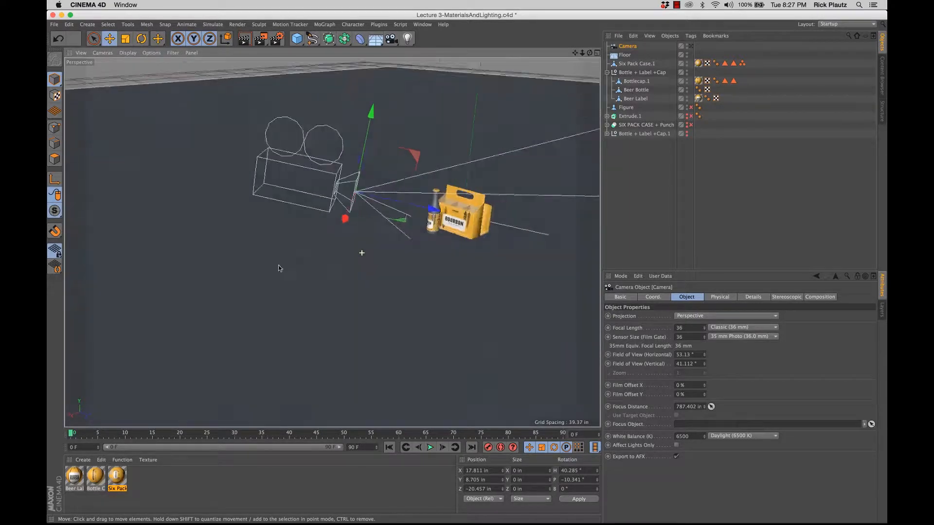
{"action": "left_click_drag", "start_coordinate": [279, 265], "coordinate": [347, 264], "text": "alt"}
{"action": "middle_click_drag", "start_coordinate": [402, 238], "coordinate": [319, 245], "text": "alt"}
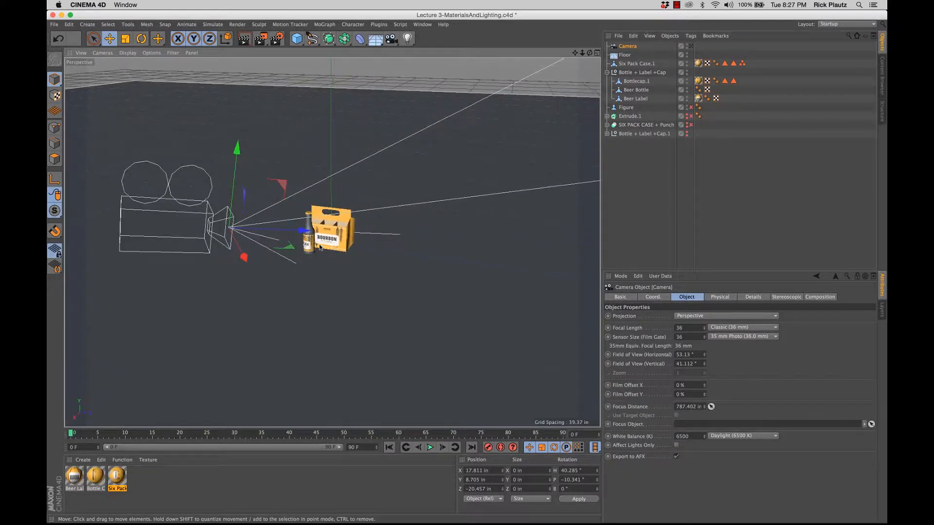
{"action": "mouse_move", "coordinate": [319, 247]}
{"action": "left_mouse_down", "text": "alt"}
{"action": "mouse_move", "coordinate": [282, 277]}
{"action": "mouse_move", "coordinate": [355, 240]}
{"action": "mouse_move", "coordinate": [311, 242]}
{"action": "left_mouse_up", "text": "alt"}
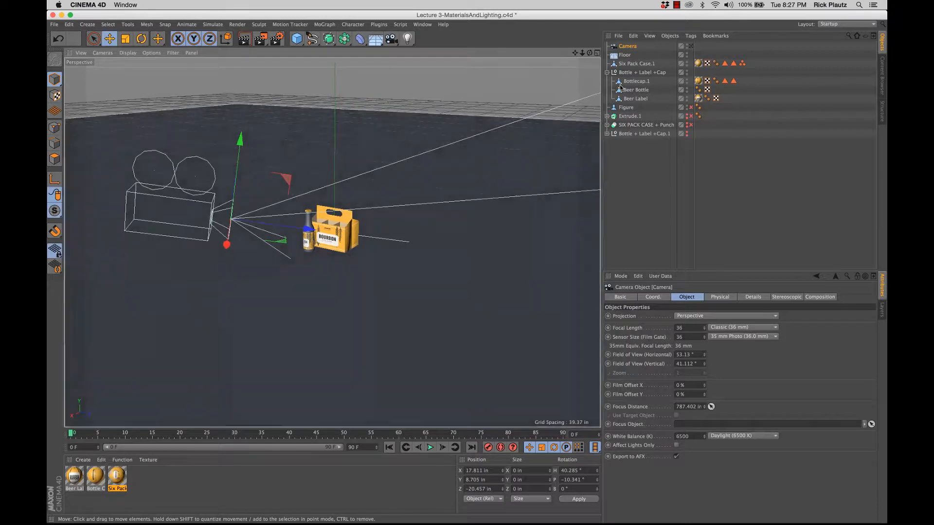
{"action": "left_click", "coordinate": [691, 47]}
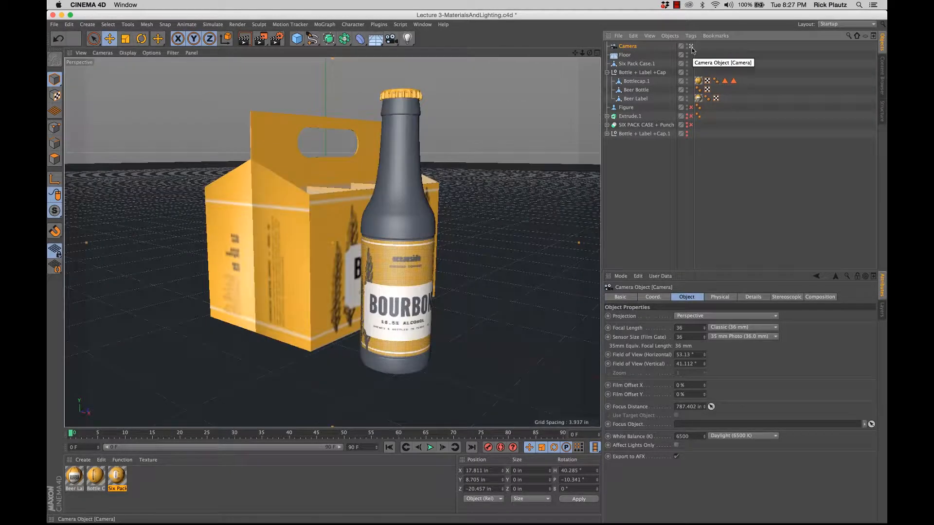
{"action": "left_click", "coordinate": [691, 47]}
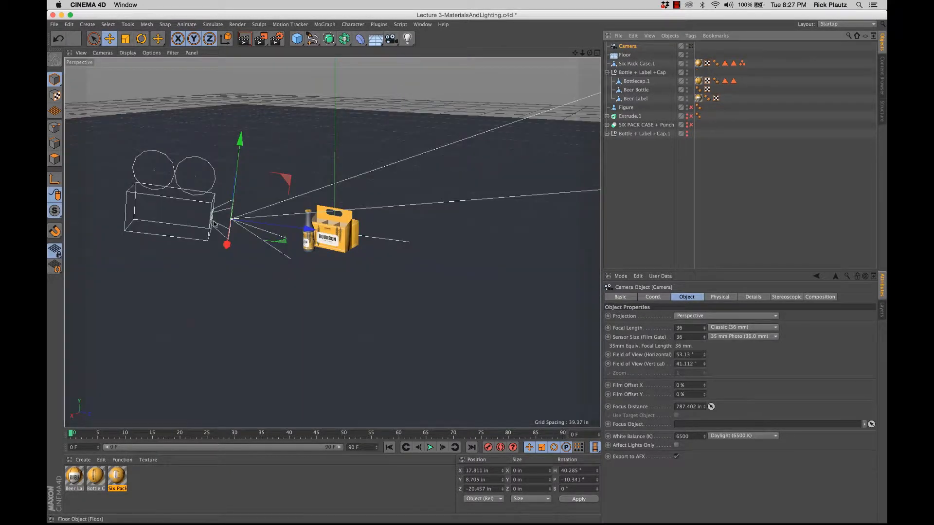
Add an area light and position it above the camera at about X 30.9, Y 36.3, Z -10.9 in
{"action": "mouse_move", "coordinate": [333, 241]}
{"action": "left_mouse_down", "text": "alt"}
{"action": "mouse_move", "coordinate": [301, 263]}
{"action": "mouse_move", "coordinate": [333, 240]}
{"action": "left_mouse_up", "text": "alt"}
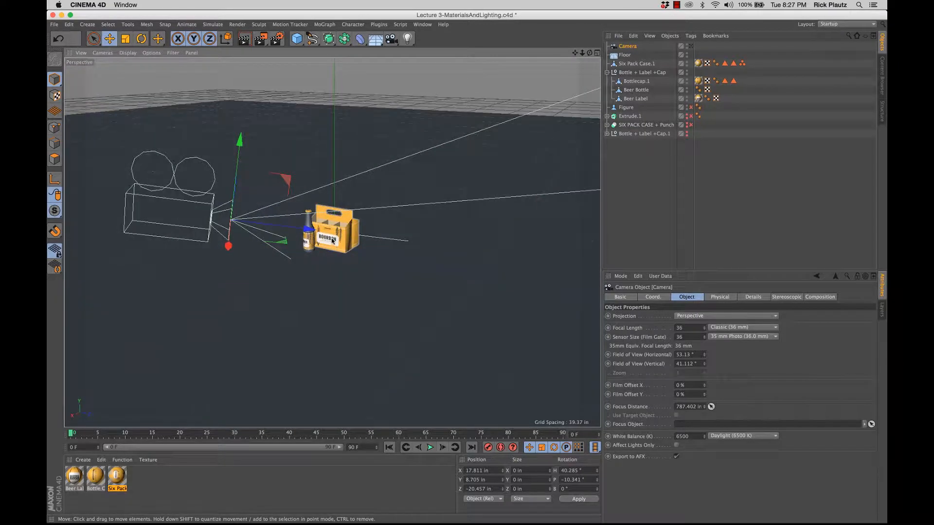
{"action": "middle_click_drag", "start_coordinate": [333, 240], "coordinate": [371, 236], "text": "alt"}
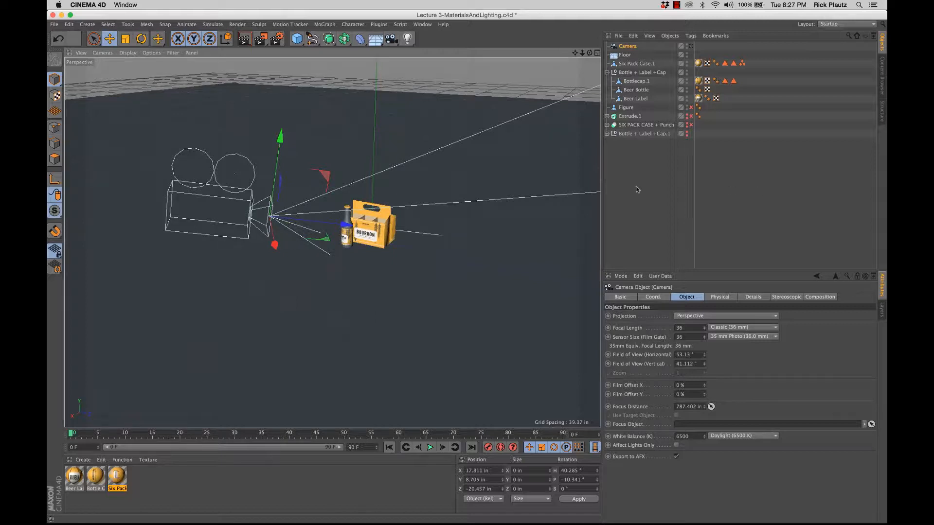
{"action": "scroll", "coordinate": [383, 239], "scroll_direction": "down", "scroll_amount": 2}
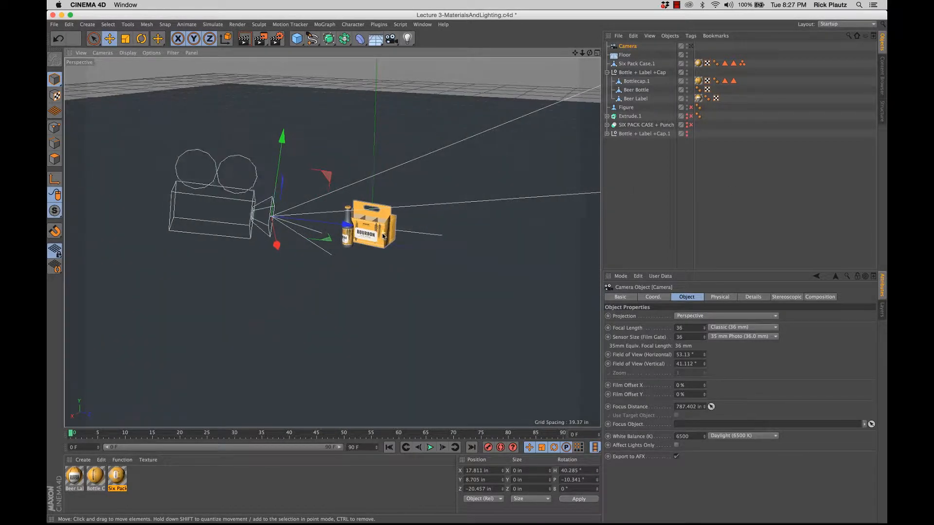
{"action": "mouse_move", "coordinate": [384, 239]}
{"action": "left_mouse_down", "text": "alt"}
{"action": "mouse_move", "coordinate": [404, 238]}
{"action": "mouse_move", "coordinate": [393, 238]}
{"action": "left_mouse_up", "text": "alt"}
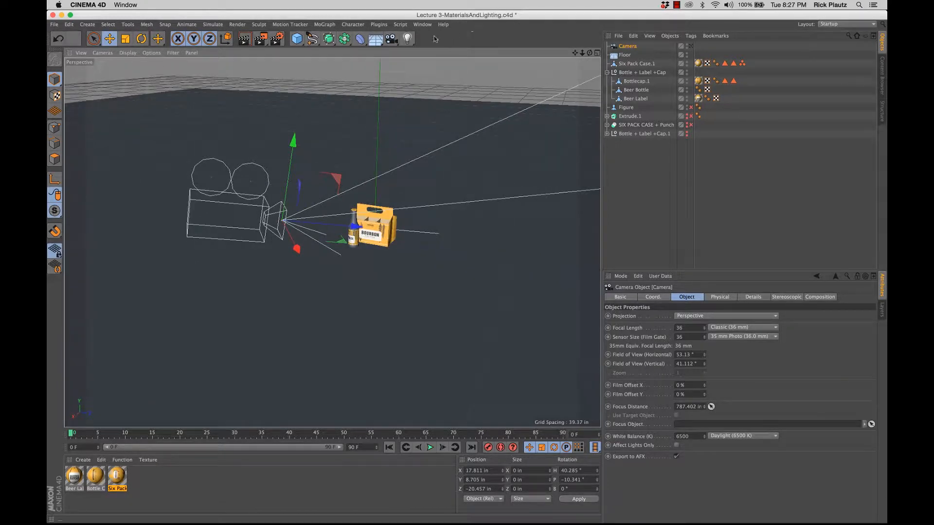
{"action": "left_click", "coordinate": [408, 39]}
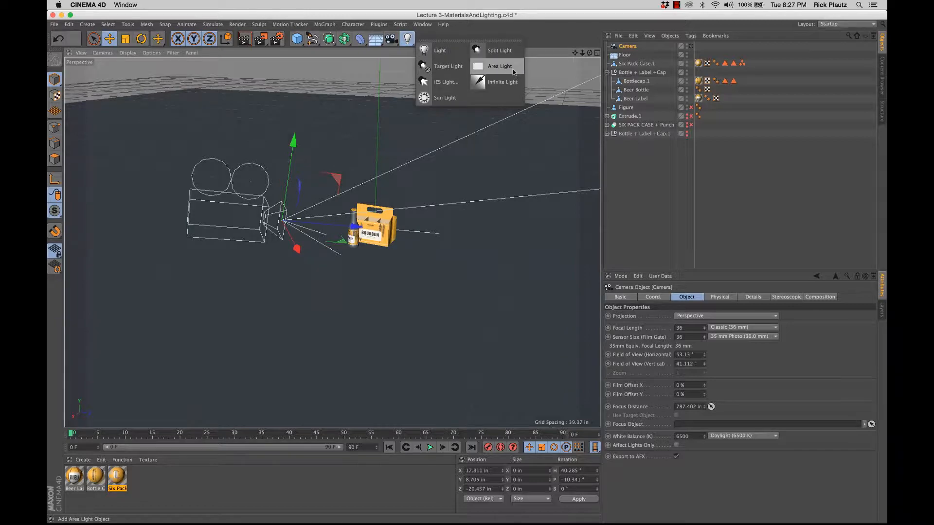
{"action": "left_click", "coordinate": [500, 66]}
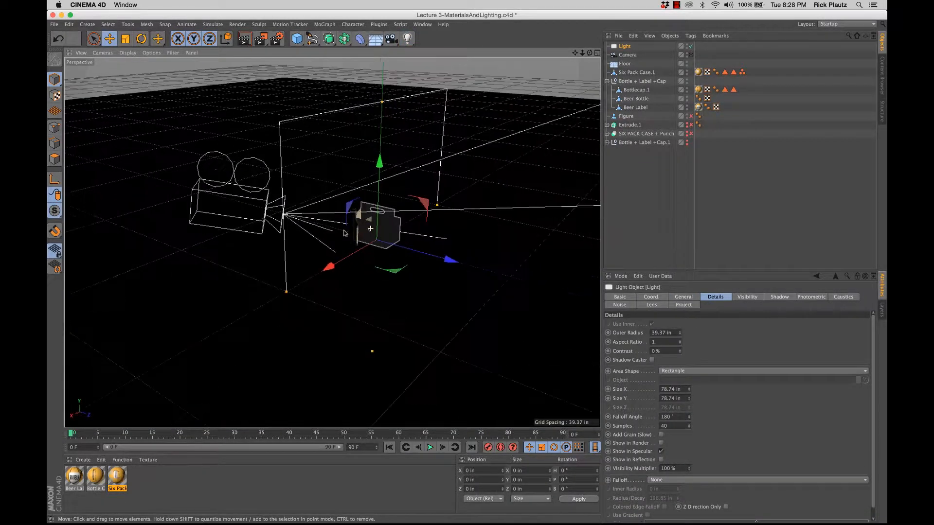
{"action": "left_click_drag", "start_coordinate": [343, 233], "coordinate": [242, 291], "text": "alt"}
{"action": "left_click_drag", "start_coordinate": [266, 173], "coordinate": [265, 86]}
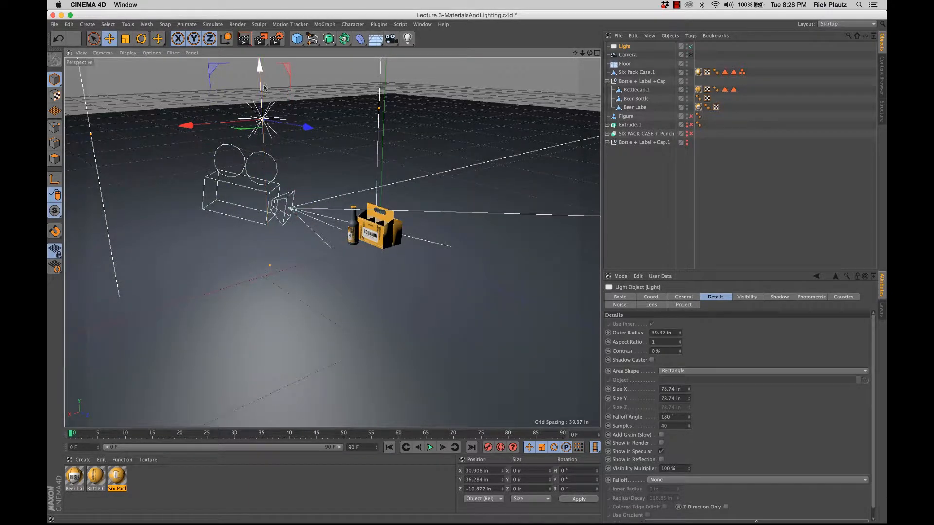
Shift the area light along Z to about -16.3 in and render a preview of the view
{"action": "mouse_move", "coordinate": [275, 132]}
{"action": "left_mouse_down", "text": "alt"}
{"action": "mouse_move", "coordinate": [250, 146]}
{"action": "mouse_move", "coordinate": [282, 134]}
{"action": "left_mouse_up", "text": "alt"}
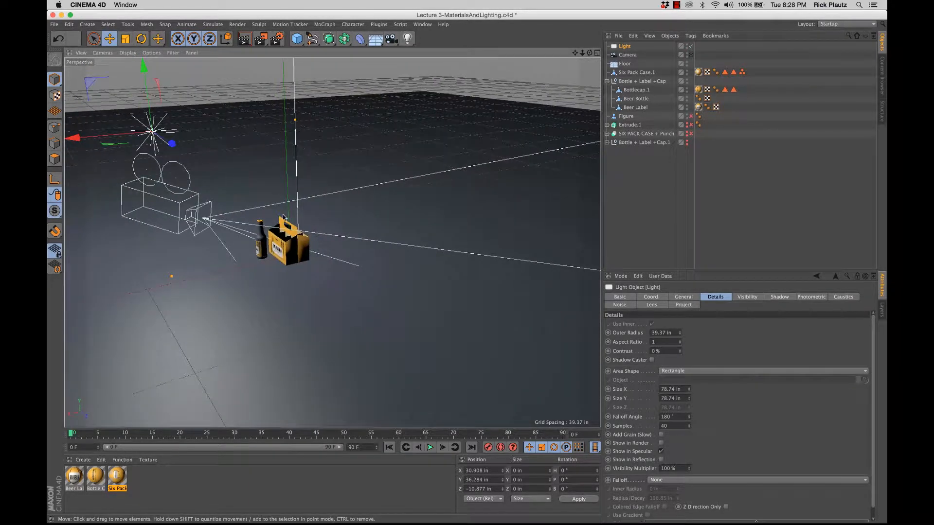
{"action": "left_click_drag", "start_coordinate": [286, 240], "coordinate": [329, 229], "text": "alt"}
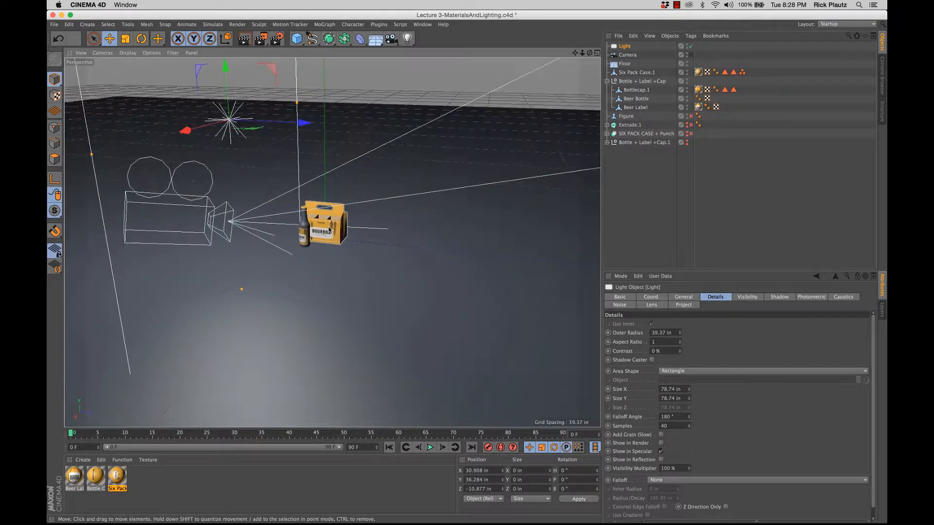
{"action": "middle_click_drag", "start_coordinate": [329, 229], "coordinate": [358, 236], "text": "alt"}
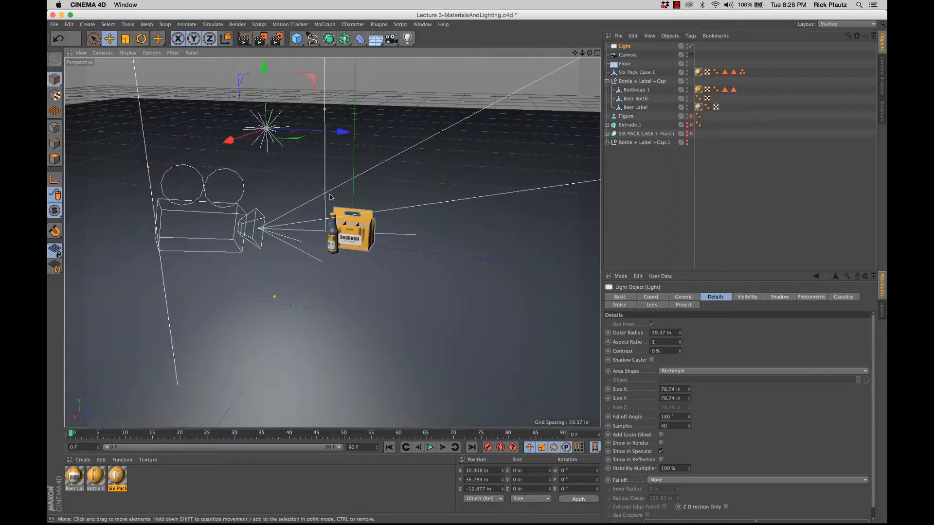
{"action": "left_click_drag", "start_coordinate": [318, 134], "coordinate": [295, 131]}
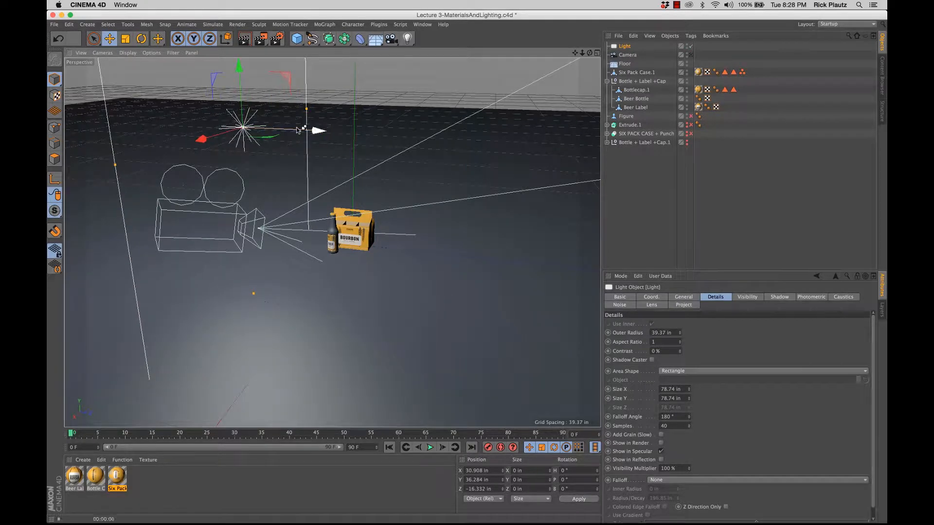
{"action": "key", "text": "super+r"}
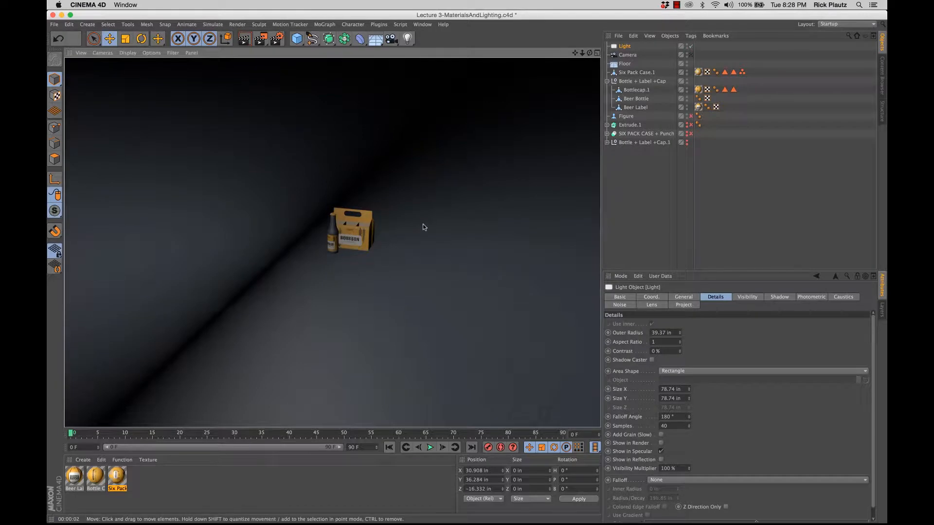
{"action": "left_click", "coordinate": [625, 46]}
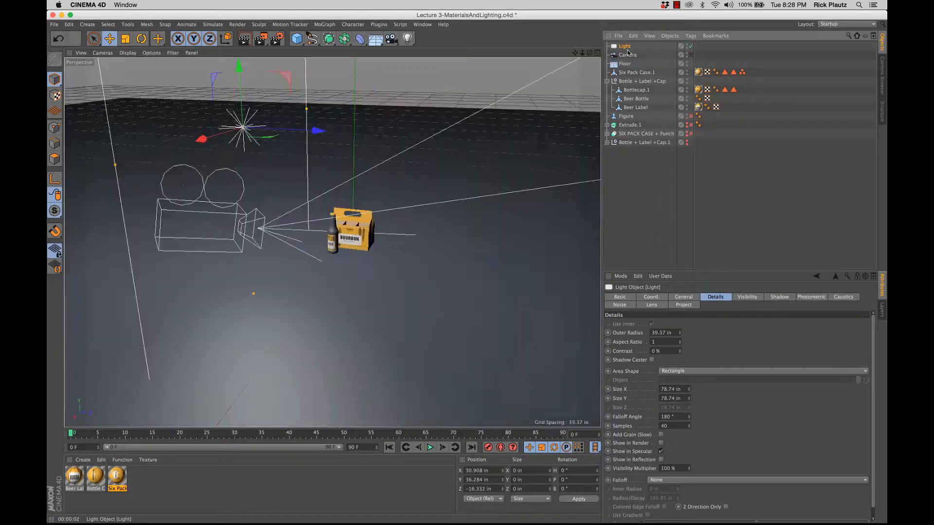
Render a preview from another angle to examine how the light falls on the floor and products
{"action": "left_click_drag", "start_coordinate": [409, 199], "coordinate": [339, 234], "text": "alt"}
{"action": "middle_click_drag", "start_coordinate": [338, 234], "coordinate": [399, 273], "text": "alt"}
{"action": "key", "text": "super+r"}
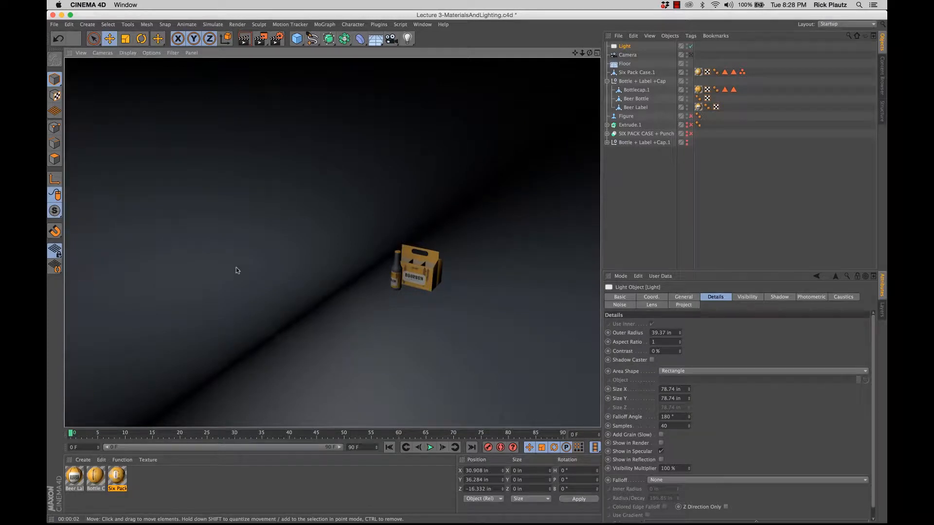
{"action": "left_click", "coordinate": [624, 47]}
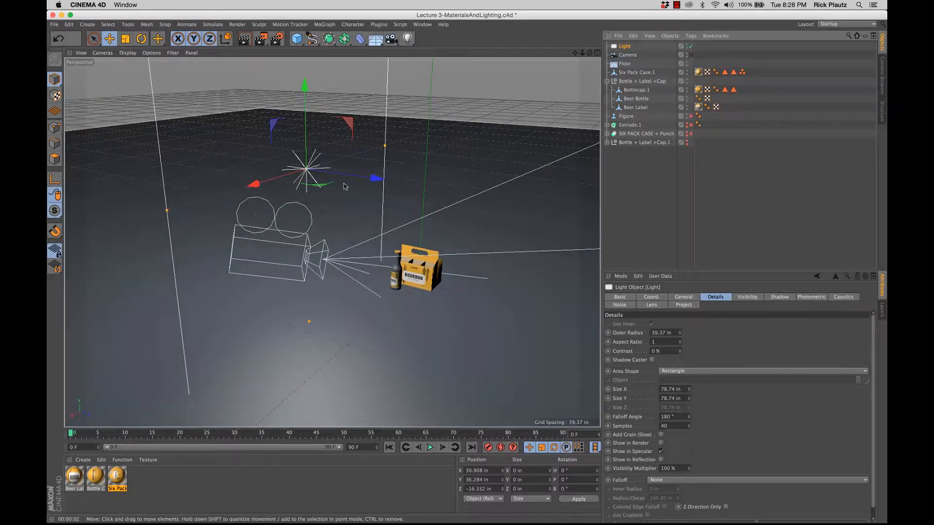
Rotate the area light to a heading of about 91.5° and a pitch of about -44°, aiming it down at the products
{"action": "mouse_move", "coordinate": [441, 260]}
{"action": "left_mouse_down", "text": "alt"}
{"action": "mouse_move", "coordinate": [430, 268]}
{"action": "mouse_move", "coordinate": [438, 271]}
{"action": "left_mouse_up", "text": "alt"}
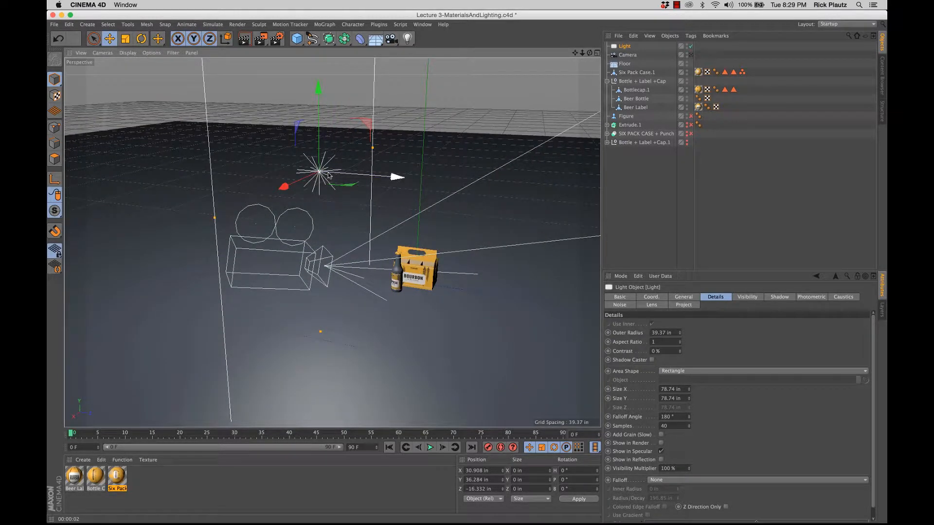
{"action": "left_click_drag", "start_coordinate": [436, 271], "coordinate": [427, 268], "text": "alt"}
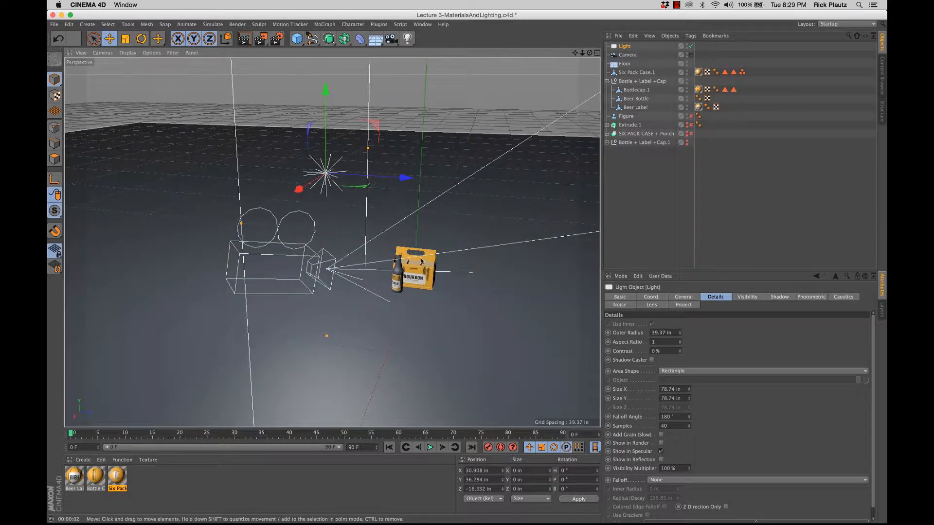
{"action": "left_click_drag", "start_coordinate": [423, 260], "coordinate": [404, 263], "text": "alt"}
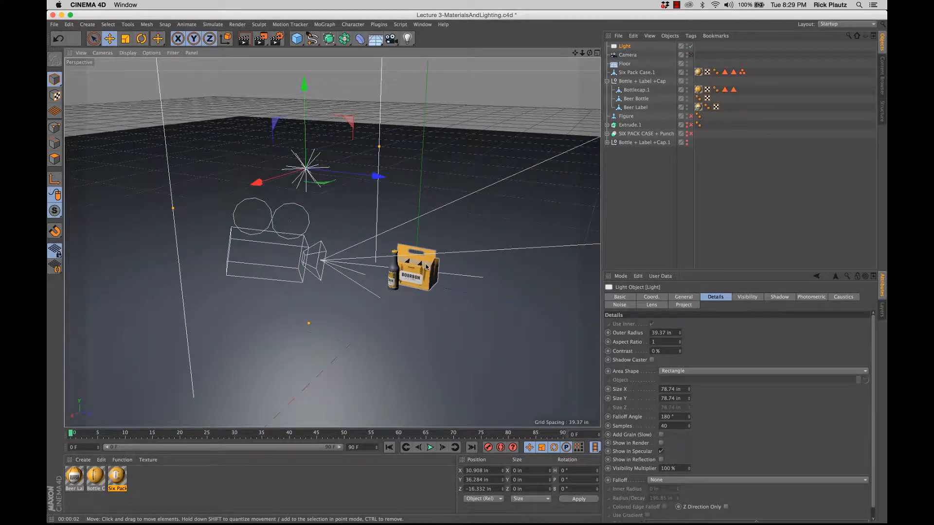
{"action": "key", "text": "r"}
{"action": "left_click_drag", "start_coordinate": [414, 273], "coordinate": [392, 283], "text": "alt"}
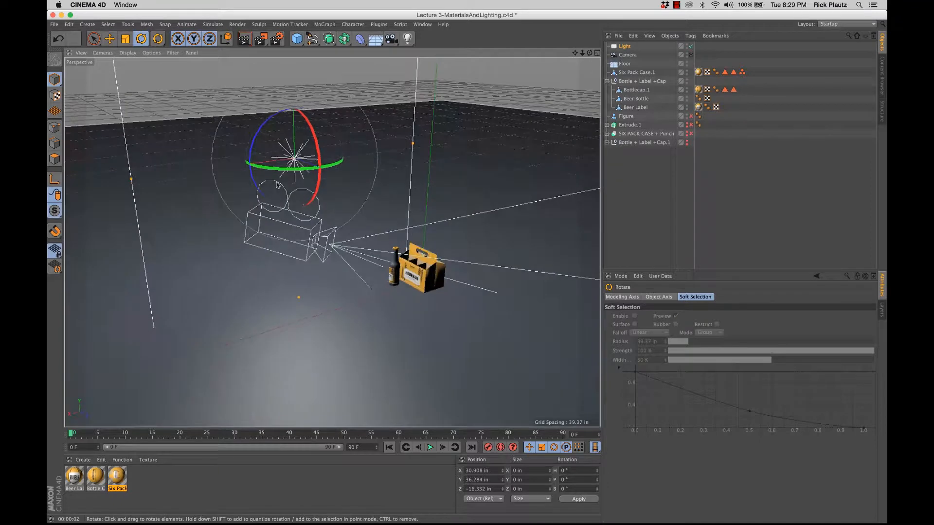
{"action": "left_click_drag", "start_coordinate": [286, 170], "coordinate": [375, 156]}
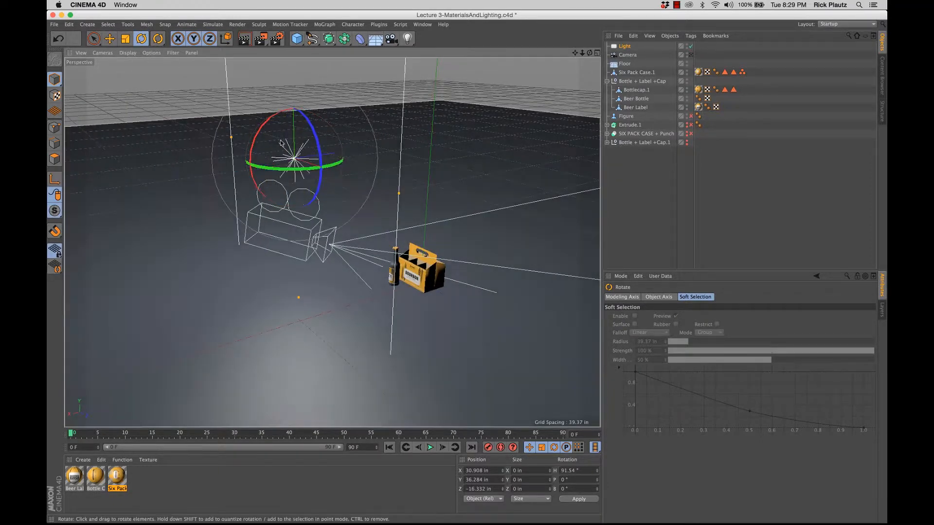
{"action": "left_click_drag", "start_coordinate": [259, 138], "coordinate": [263, 114]}
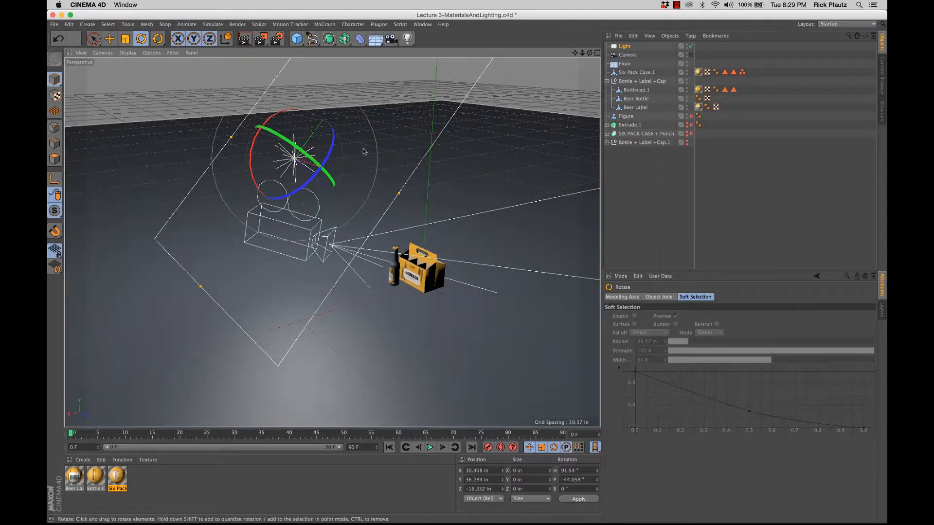
Move the tilted area light sideways from the camera to about X 30.5, Y 36.2, Z -3.7 in
{"action": "left_click", "coordinate": [613, 205]}
{"action": "left_click_drag", "start_coordinate": [428, 272], "coordinate": [409, 267], "text": "alt"}
{"action": "left_click", "coordinate": [624, 46]}
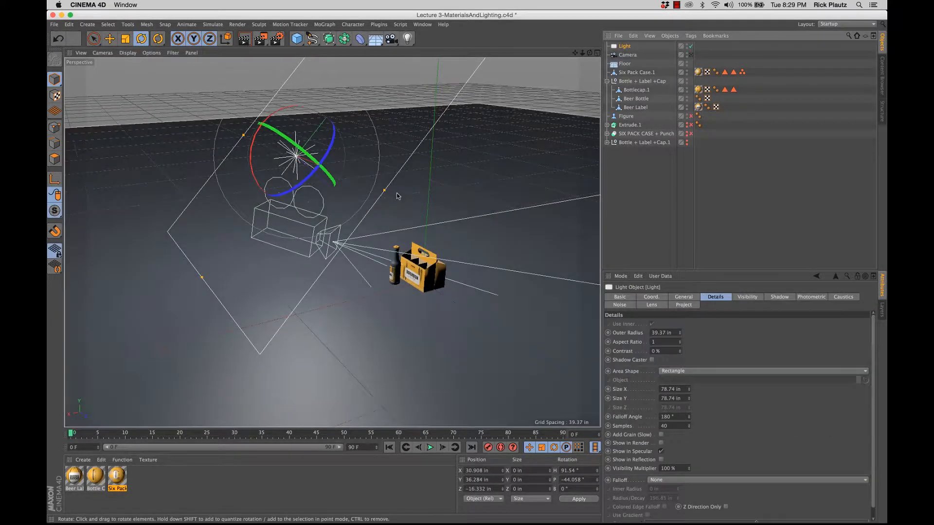
{"action": "key", "text": "e"}
{"action": "left_click_drag", "start_coordinate": [417, 279], "coordinate": [256, 315], "text": "alt"}
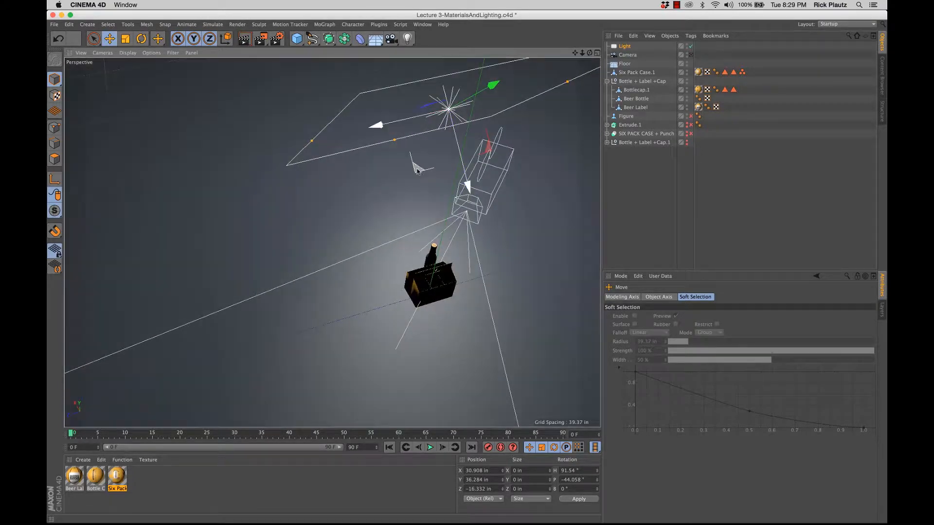
{"action": "left_click_drag", "start_coordinate": [417, 168], "coordinate": [379, 179]}
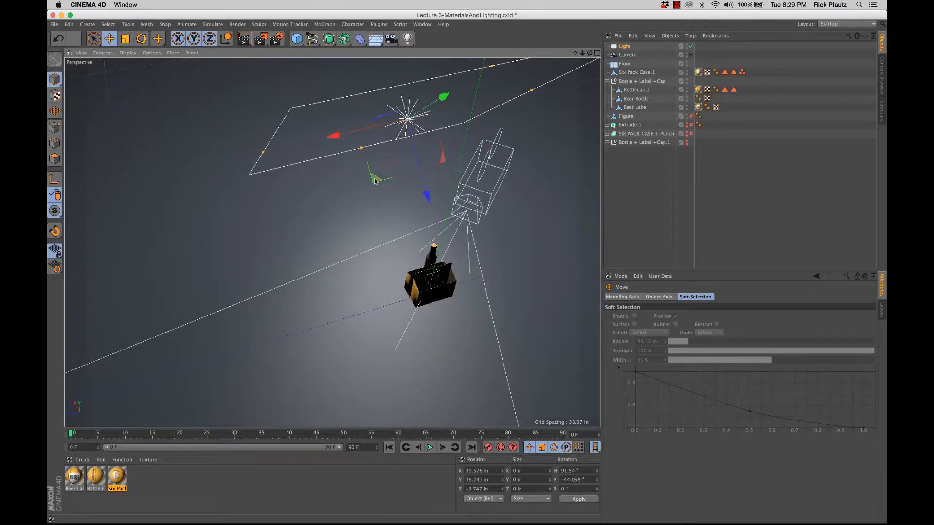
Move the area light to about X 29.9, Y 36.2, Z 18.9 in and rotate it to about H 122°, P -39.8°, B 20.6°
{"action": "left_click_drag", "start_coordinate": [419, 274], "coordinate": [382, 247], "text": "alt"}
{"action": "left_click_drag", "start_coordinate": [400, 182], "coordinate": [363, 178]}
{"action": "key", "text": "r"}
{"action": "key", "text": "e"}
{"action": "key", "text": "r"}
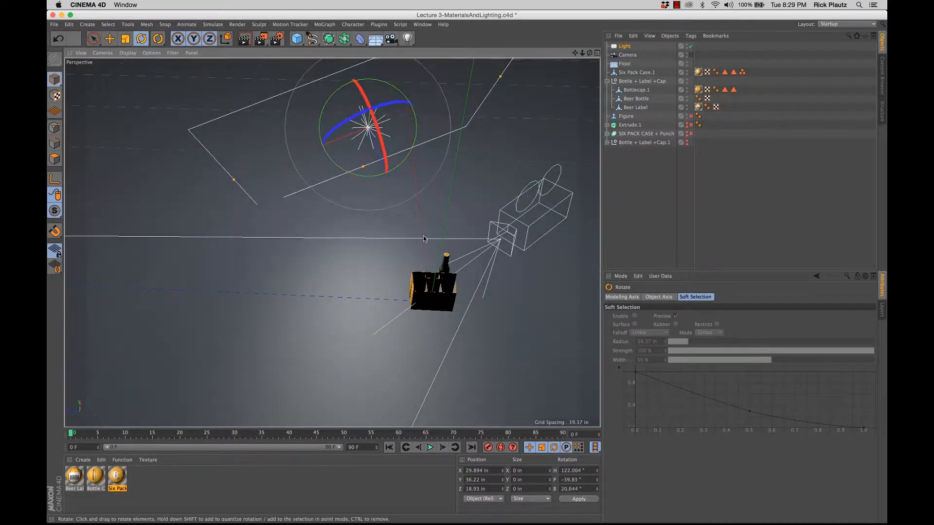
Add a Cinema 4D Target tag to the area light
{"action": "left_click_drag", "start_coordinate": [424, 237], "coordinate": [460, 221], "text": "alt"}
{"action": "left_click_drag", "start_coordinate": [456, 253], "coordinate": [427, 274], "text": "alt"}
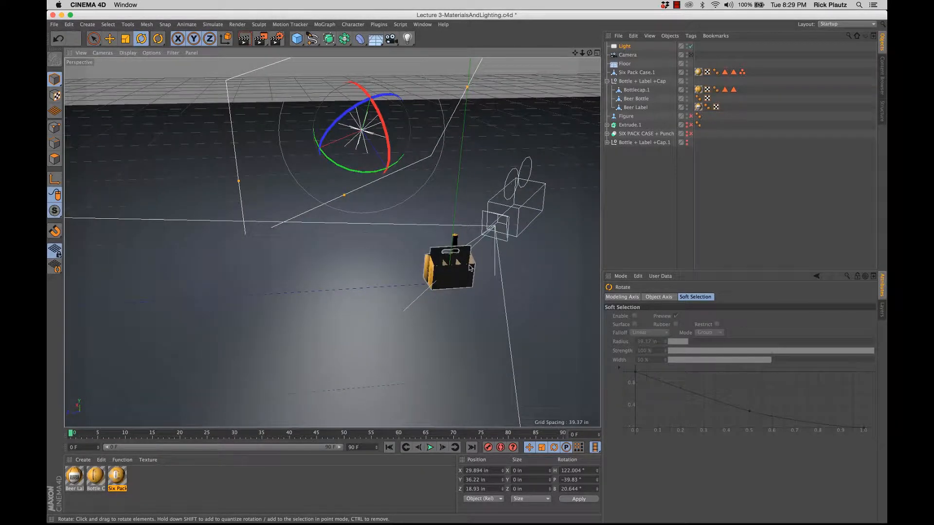
{"action": "left_click_drag", "start_coordinate": [469, 267], "coordinate": [379, 219], "text": "alt"}
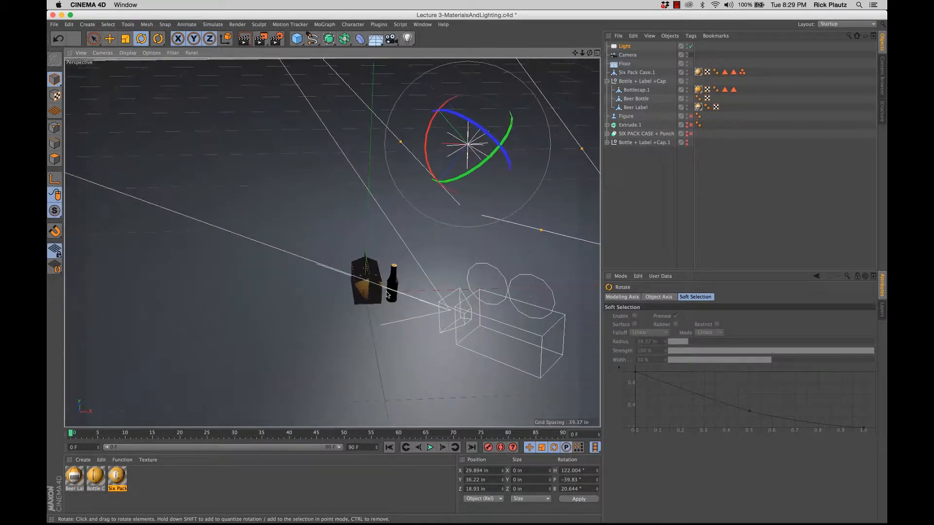
{"action": "right_click", "coordinate": [627, 49]}
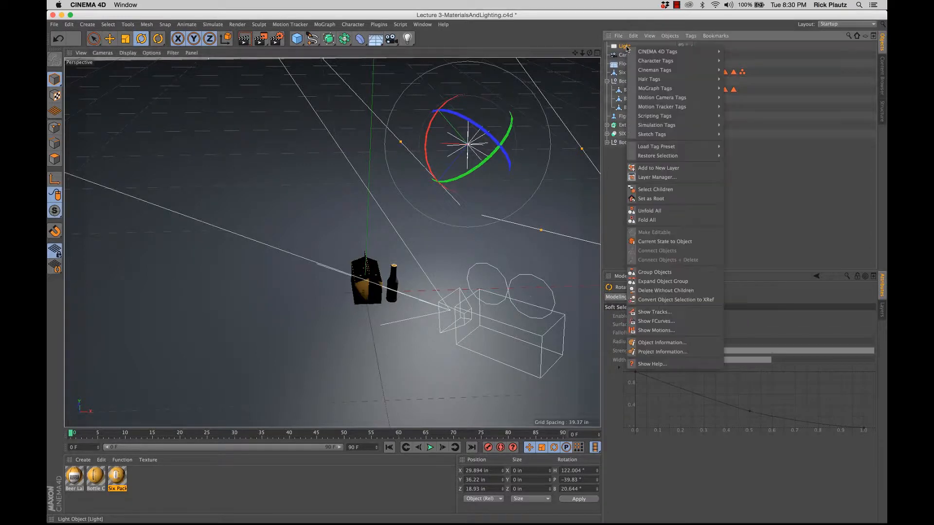
{"action": "mouse_move", "coordinate": [642, 54]}
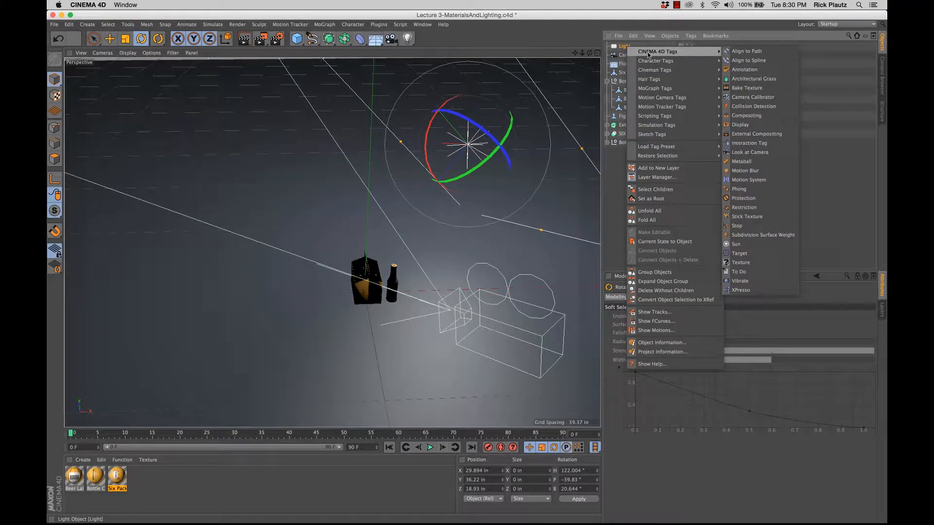
{"action": "mouse_move", "coordinate": [668, 85]}
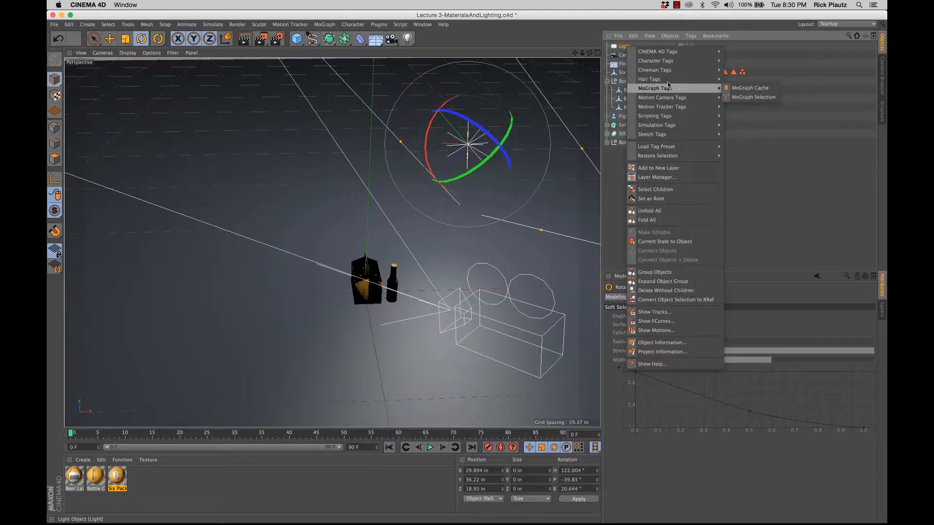
{"action": "mouse_move", "coordinate": [669, 61]}
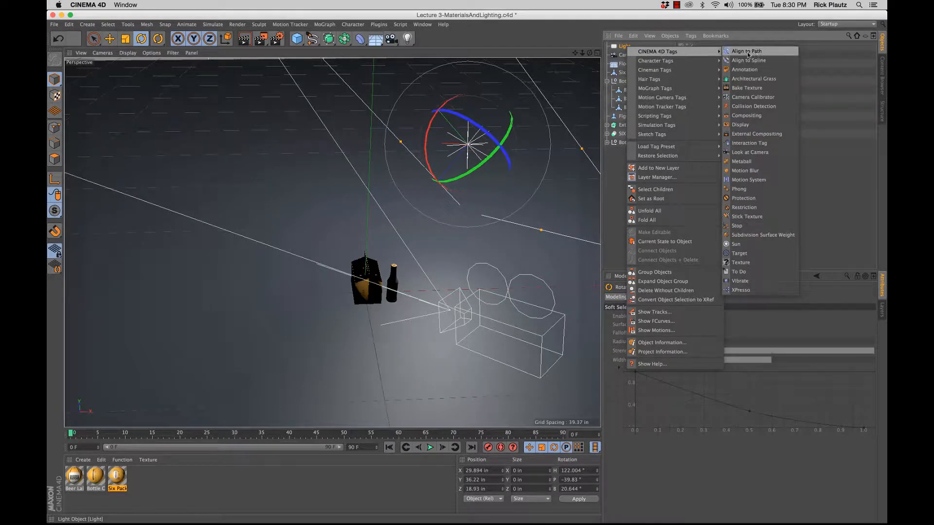
{"action": "left_click", "coordinate": [747, 254]}
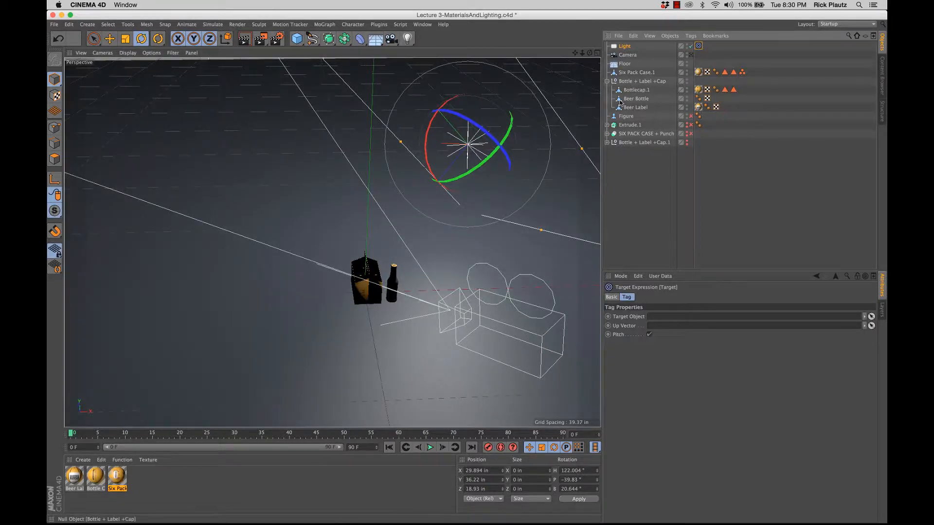
Set the Bottle + Label +Cap group as the target object of the light's Target tag
{"action": "left_click_drag", "start_coordinate": [401, 285], "coordinate": [370, 273], "text": "alt"}
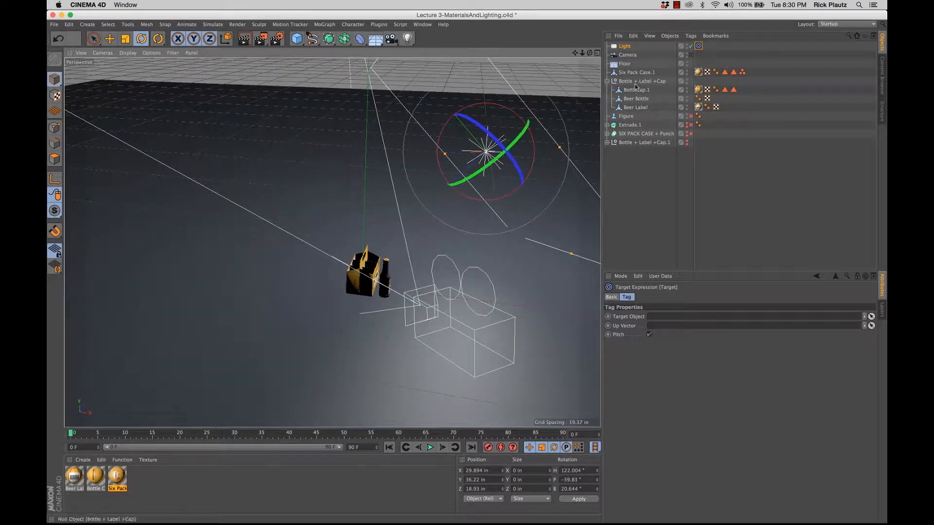
{"action": "left_click_drag", "start_coordinate": [641, 81], "coordinate": [638, 93]}
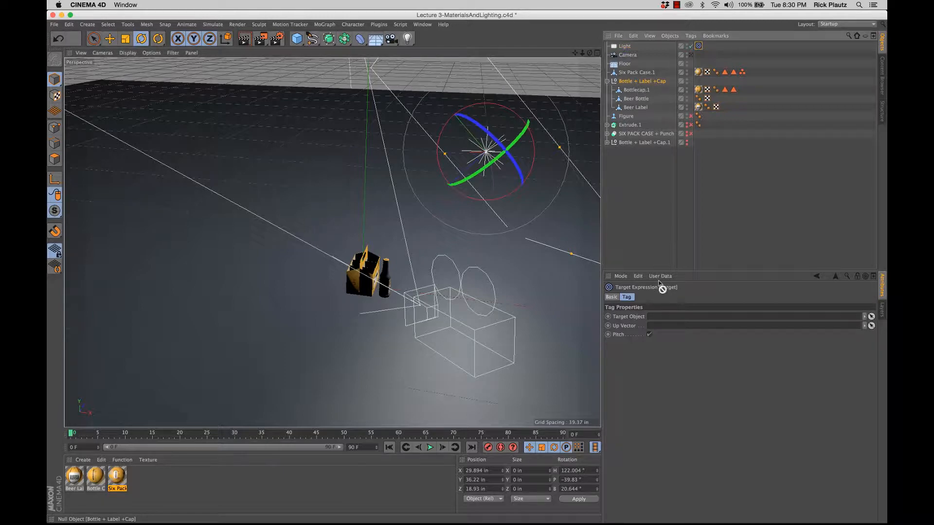
{"action": "left_click_drag", "start_coordinate": [659, 316], "coordinate": [659, 317]}
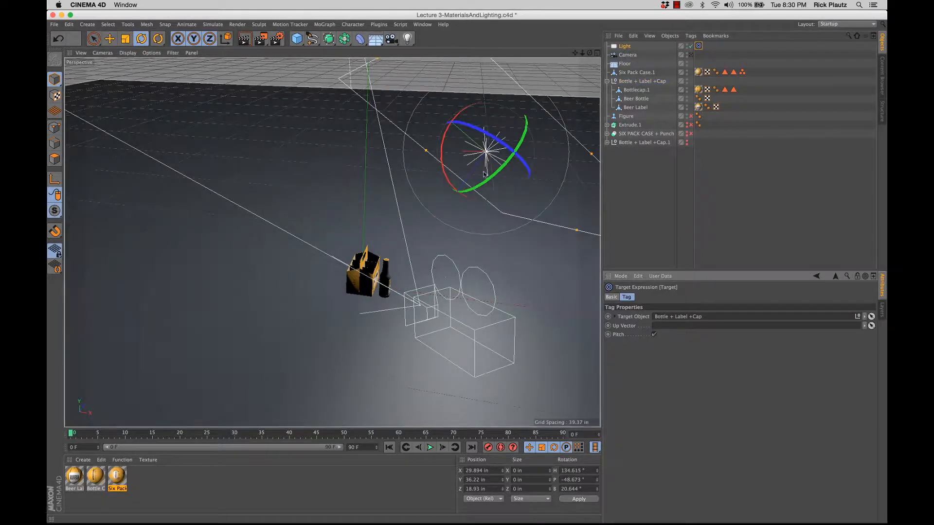
Move the targeted area light around the products to about X -23.9, Y 48.0, Z -5.4 in
{"action": "mouse_move", "coordinate": [491, 168]}
{"action": "left_mouse_down", "text": "alt"}
{"action": "mouse_move", "coordinate": [430, 166]}
{"action": "mouse_move", "coordinate": [492, 180]}
{"action": "left_mouse_up", "text": "alt"}
{"action": "key", "text": "e"}
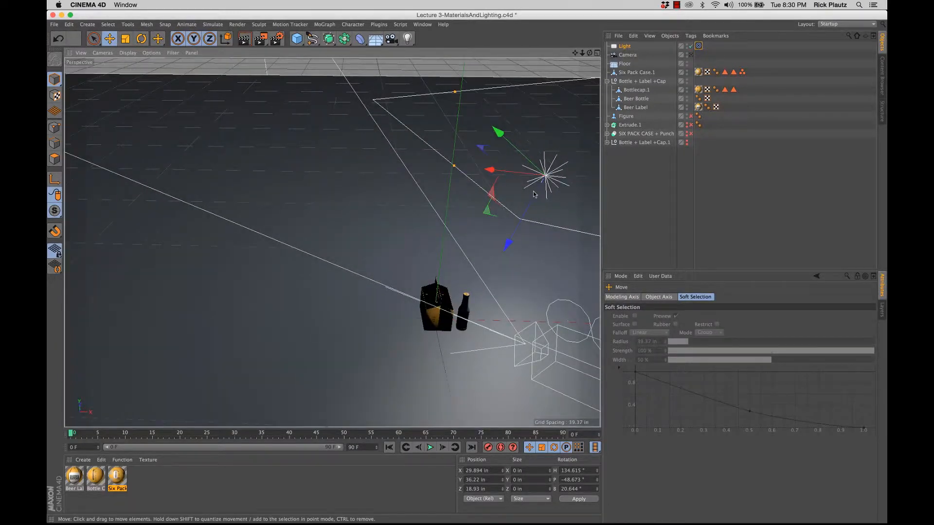
{"action": "left_click_drag", "start_coordinate": [502, 208], "coordinate": [401, 198]}
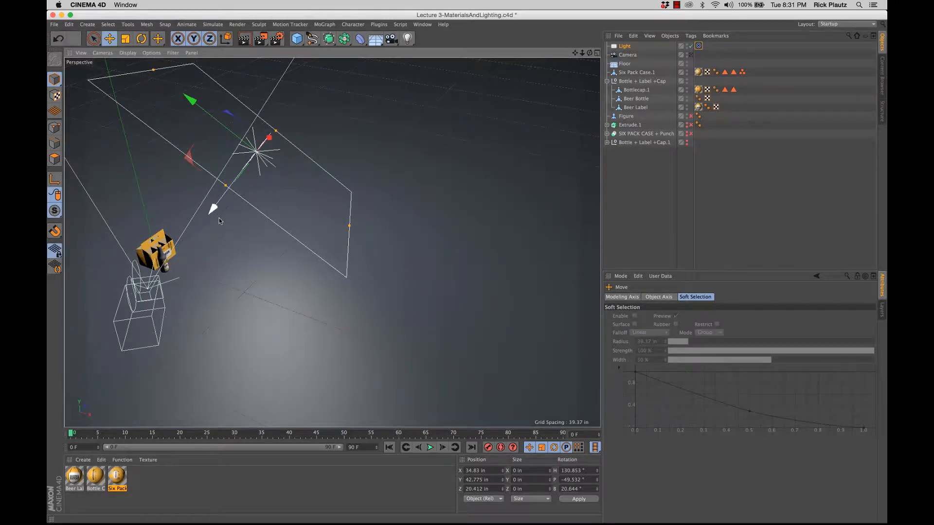
{"action": "scroll", "coordinate": [218, 219], "scroll_direction": "down", "scroll_amount": 1}
{"action": "left_click_drag", "start_coordinate": [218, 219], "coordinate": [206, 155], "text": "alt"}
{"action": "left_click_drag", "start_coordinate": [323, 220], "coordinate": [193, 240], "text": "alt"}
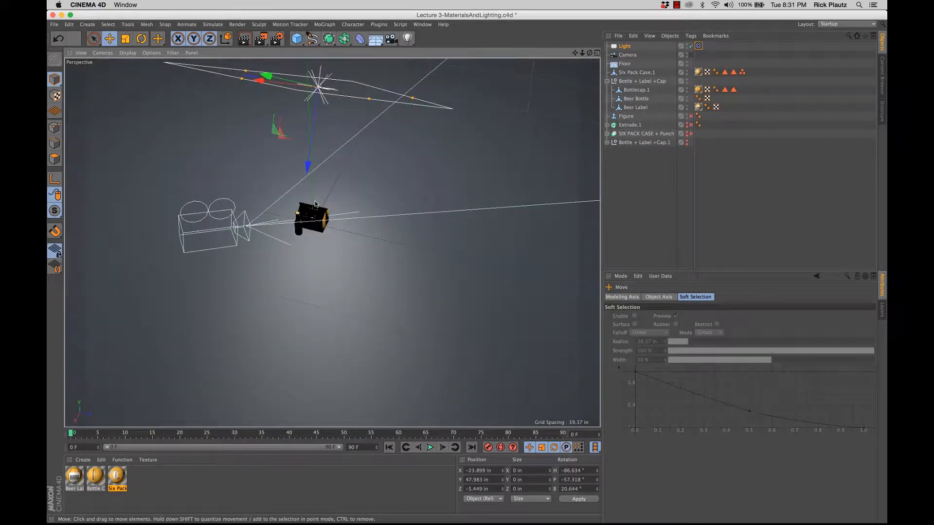
Try moving the Bottle + Label +Cap group to test how the light follows its target
{"action": "left_click", "coordinate": [641, 81]}
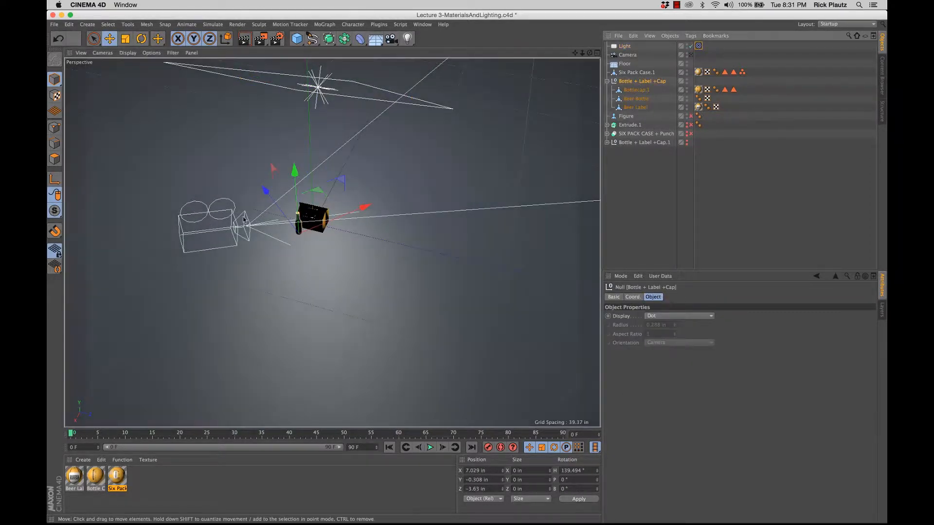
{"action": "left_click_drag", "start_coordinate": [292, 213], "coordinate": [287, 221], "text": "alt"}
{"action": "left_click_drag", "start_coordinate": [318, 192], "coordinate": [403, 194]}
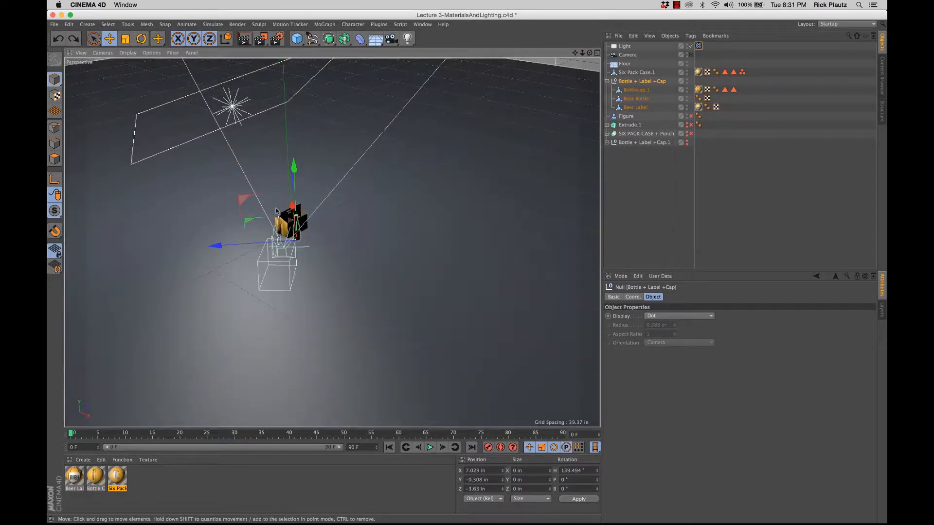
Move the area light to the other side of the products, at about X 45.1, Y 56.3, Z 14.2 in
{"action": "left_click_drag", "start_coordinate": [277, 211], "coordinate": [354, 220], "text": "alt"}
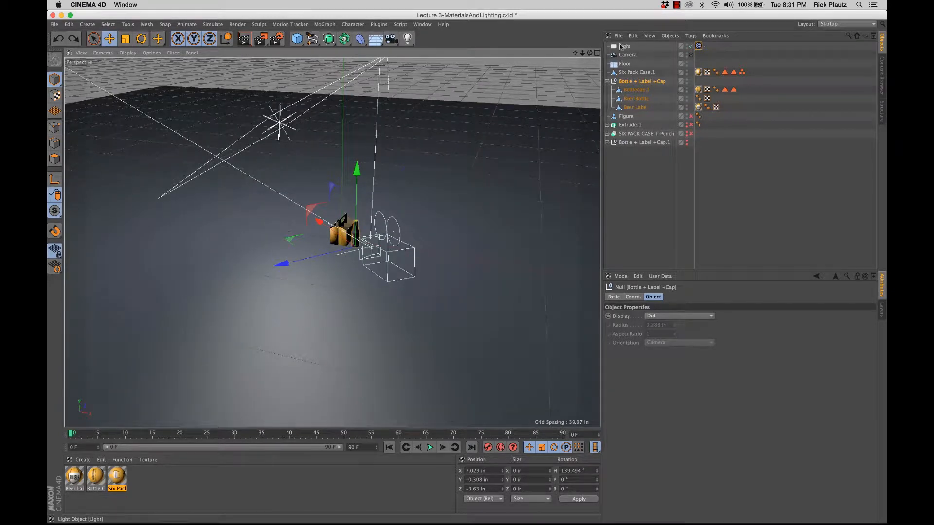
{"action": "left_click", "coordinate": [625, 46]}
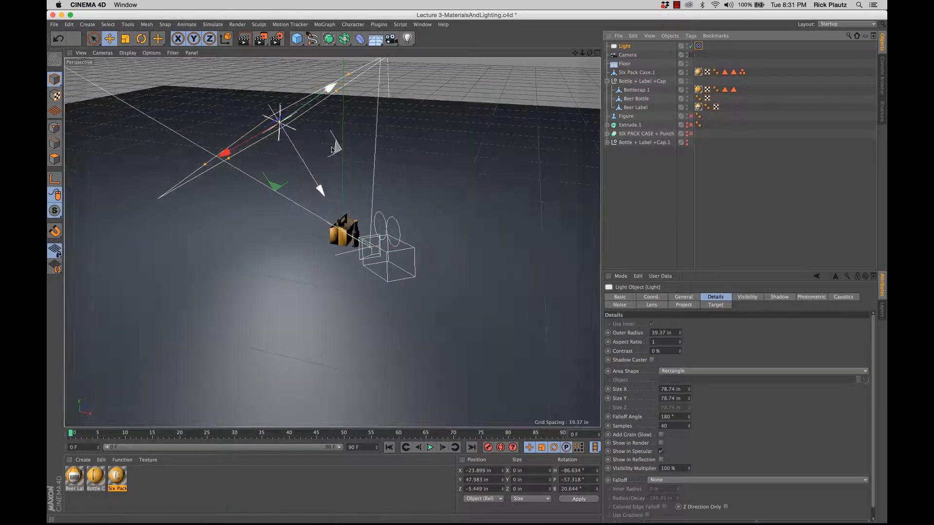
{"action": "left_click_drag", "start_coordinate": [335, 153], "coordinate": [477, 163]}
{"action": "left_click_drag", "start_coordinate": [353, 232], "coordinate": [245, 248], "text": "alt"}
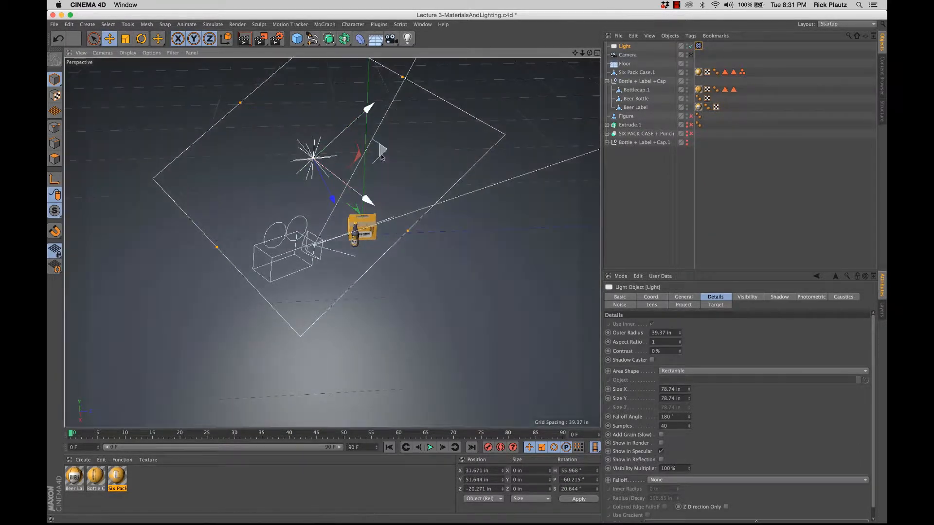
{"action": "left_click_drag", "start_coordinate": [383, 156], "coordinate": [511, 159]}
Rotate the area light's bank to about -13.2° and narrow its rectangle to about 38.9 in along X
{"action": "key", "text": "r"}
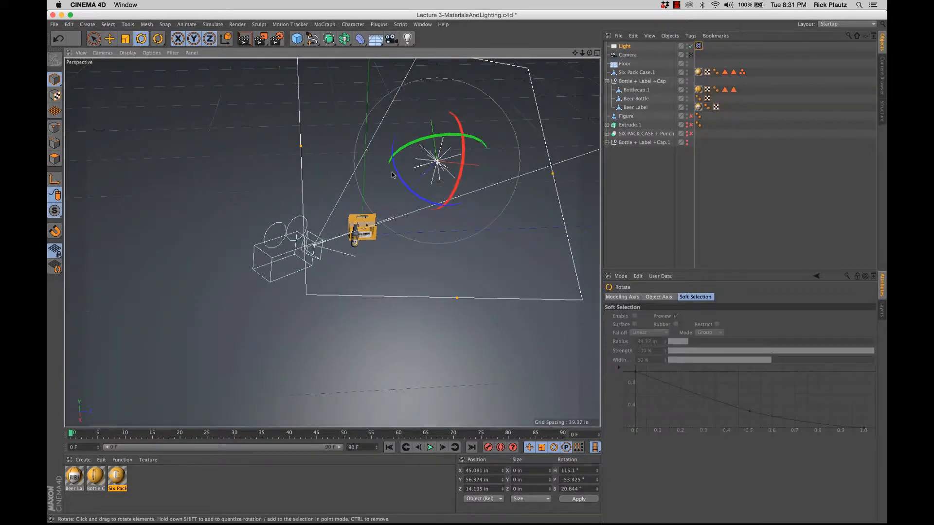
{"action": "left_click_drag", "start_coordinate": [392, 174], "coordinate": [391, 234]}
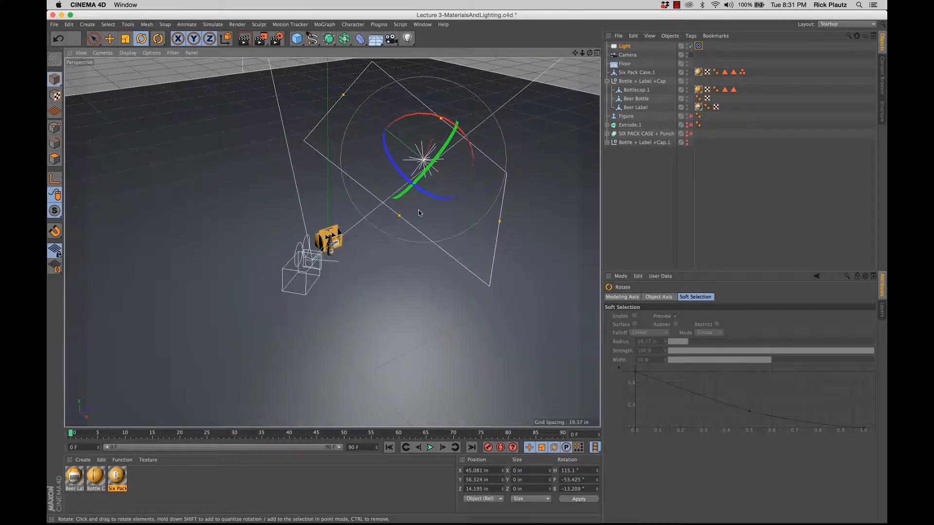
{"action": "key", "text": "e"}
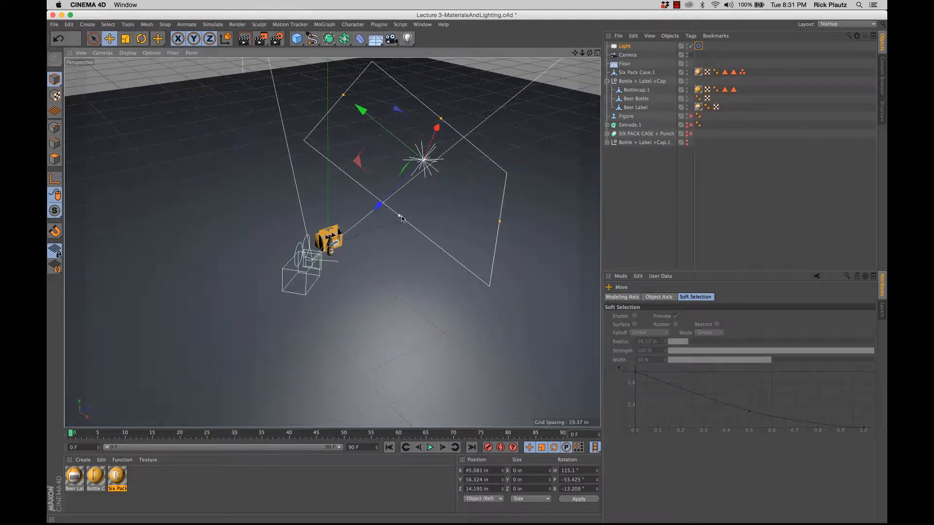
{"action": "left_click_drag", "start_coordinate": [399, 218], "coordinate": [411, 190]}
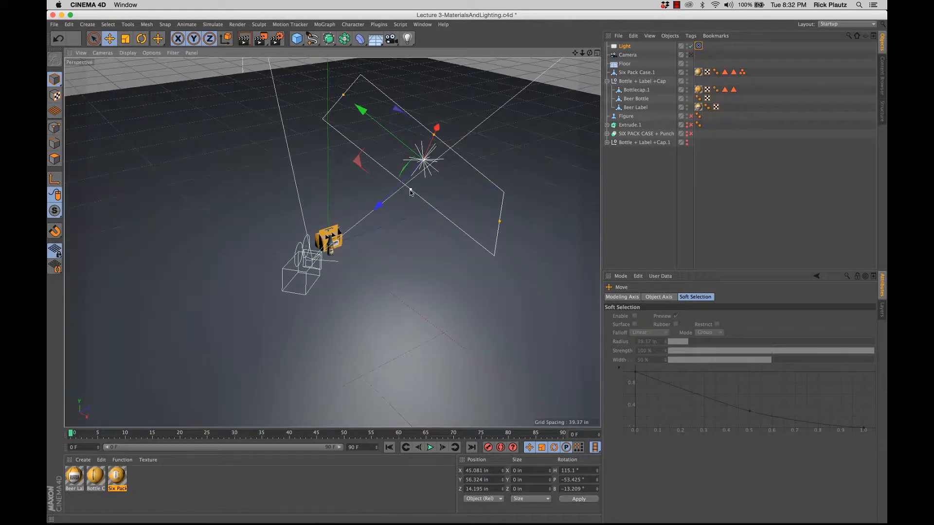
{"action": "left_click_drag", "start_coordinate": [412, 190], "coordinate": [411, 187]}
Move the narrowed area light in front of the products, to about X 25.5, Y 51.2, Z -48.4 in
{"action": "left_click_drag", "start_coordinate": [341, 249], "coordinate": [264, 258], "text": "alt"}
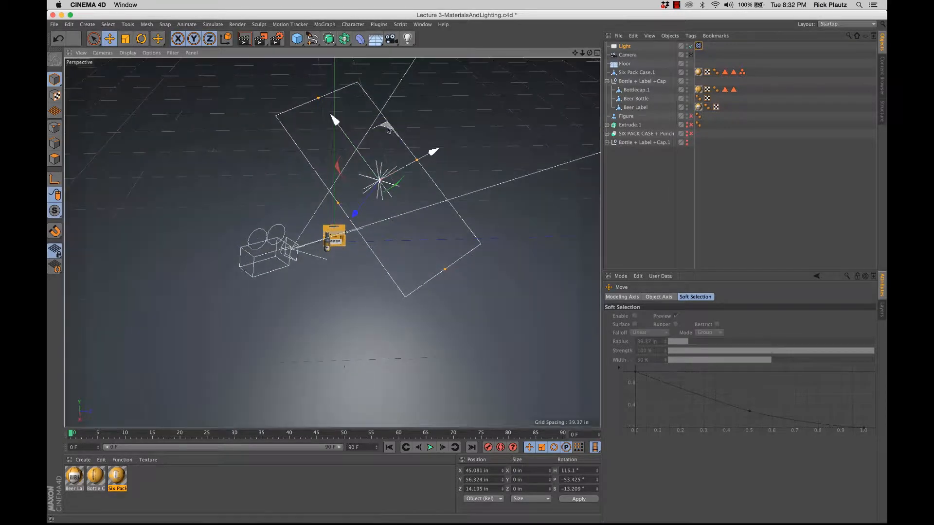
{"action": "left_click_drag", "start_coordinate": [389, 131], "coordinate": [245, 123]}
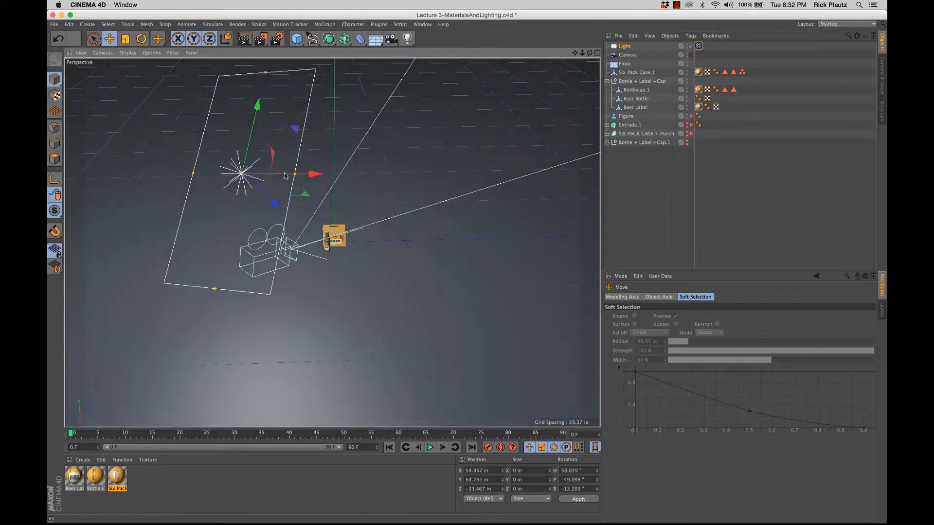
{"action": "left_click_drag", "start_coordinate": [342, 232], "coordinate": [212, 206], "text": "alt"}
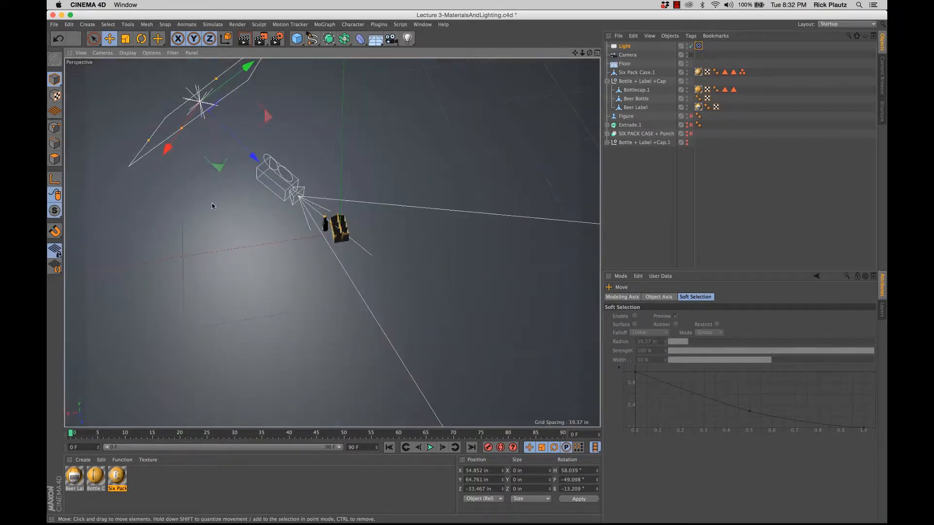
{"action": "left_click_drag", "start_coordinate": [214, 172], "coordinate": [268, 156]}
{"action": "left_click_drag", "start_coordinate": [372, 233], "coordinate": [303, 166], "text": "alt"}
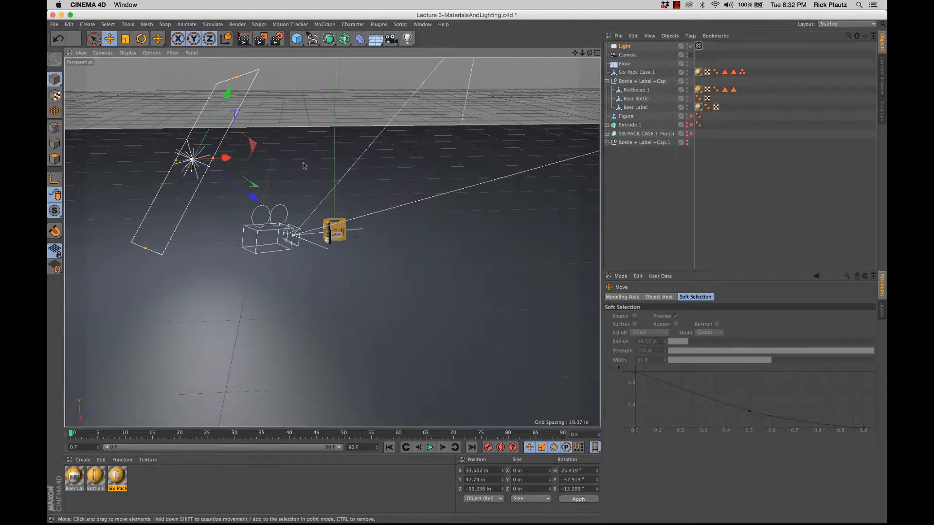
{"action": "left_click_drag", "start_coordinate": [241, 148], "coordinate": [325, 190]}
Render a close-up preview of the bottle and six-pack to examine the lighting
{"action": "mouse_move", "coordinate": [337, 222]}
{"action": "left_mouse_down", "text": "alt"}
{"action": "mouse_move", "coordinate": [214, 232]}
{"action": "mouse_move", "coordinate": [343, 226]}
{"action": "left_mouse_up", "text": "alt"}
{"action": "right_click_drag", "start_coordinate": [335, 228], "coordinate": [454, 219], "text": "alt"}
{"action": "key", "text": "super+r"}
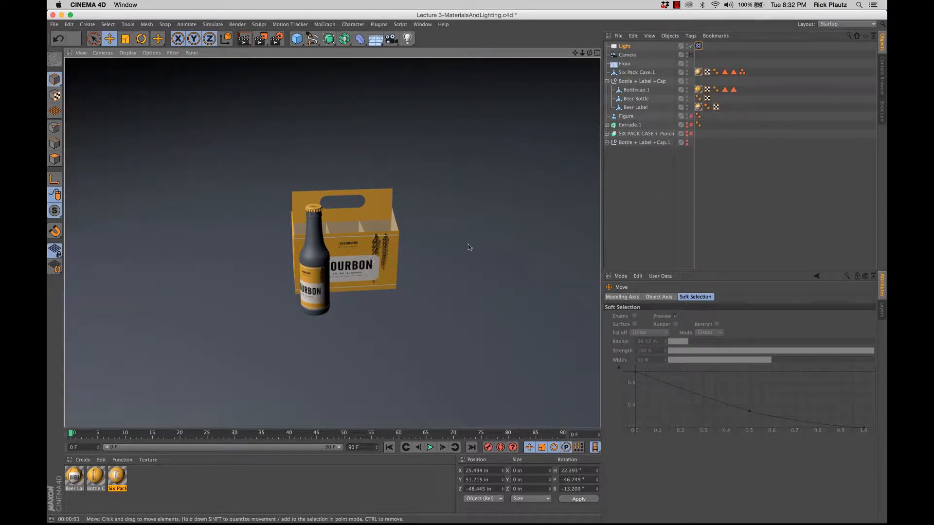
Set the area light's shadow type to Shadow Maps (Soft) and render a preview of the view
{"action": "left_click", "coordinate": [628, 49]}
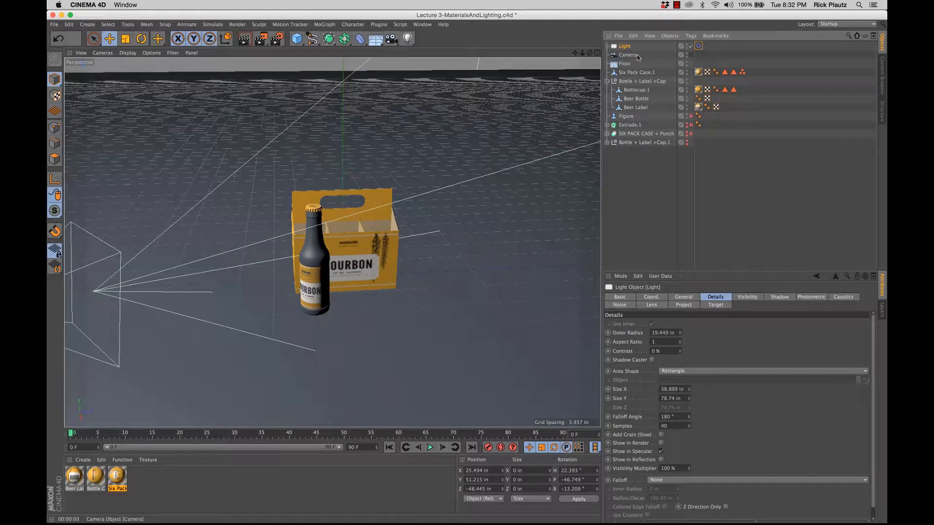
{"action": "left_click", "coordinate": [680, 297]}
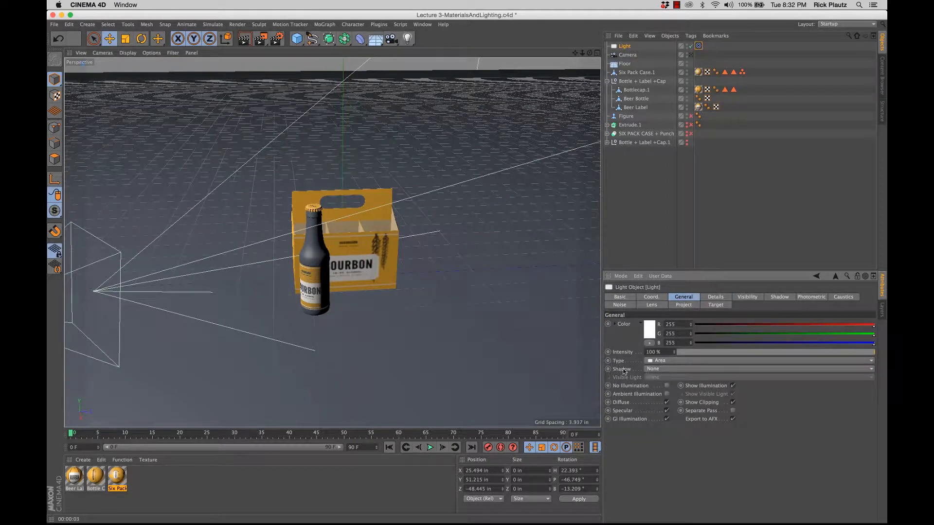
{"action": "left_click", "coordinate": [667, 369]}
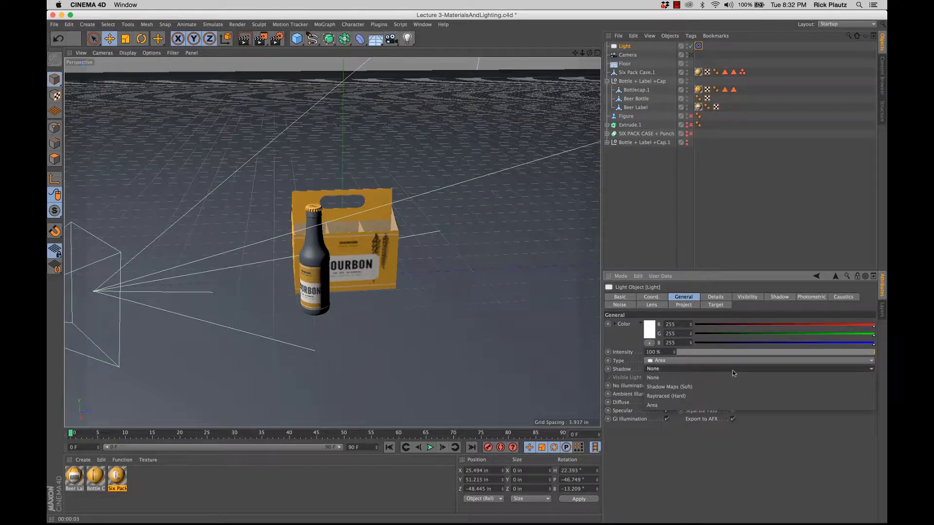
{"action": "left_click", "coordinate": [681, 387]}
{"action": "key", "text": "super+r"}
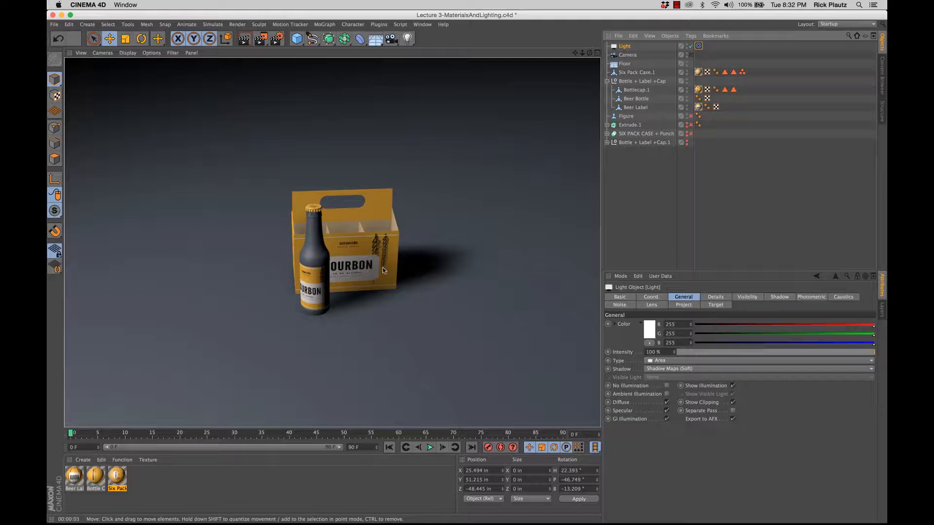
Try raising the Bottle + Label +Cap group slightly above the floor
{"action": "left_click", "coordinate": [633, 83]}
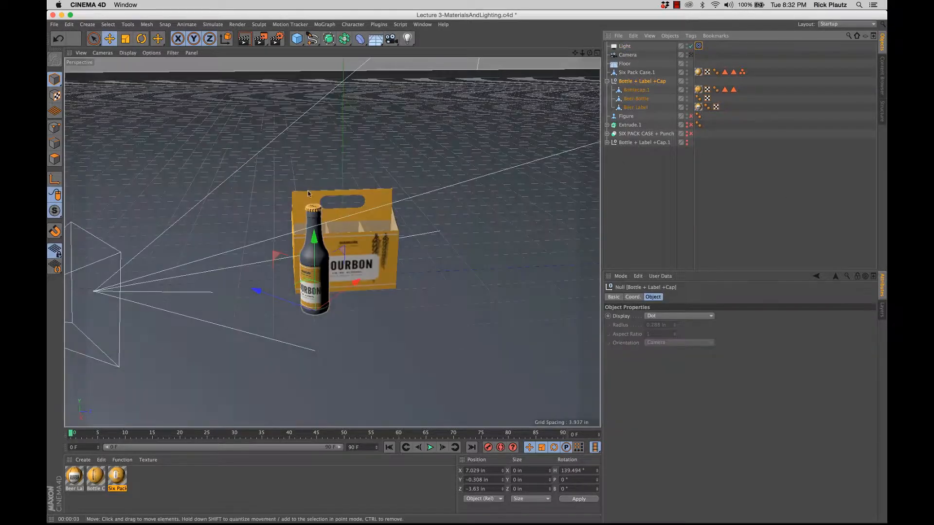
{"action": "left_click_drag", "start_coordinate": [316, 256], "coordinate": [317, 251]}
{"action": "key", "text": "super+z"}
Render a preview from a lower angle to examine the shadows under the bottle and six-pack
{"action": "mouse_move", "coordinate": [315, 286]}
{"action": "left_mouse_down", "text": "alt"}
{"action": "mouse_move", "coordinate": [299, 220]}
{"action": "mouse_move", "coordinate": [323, 270]}
{"action": "left_mouse_up", "text": "alt"}
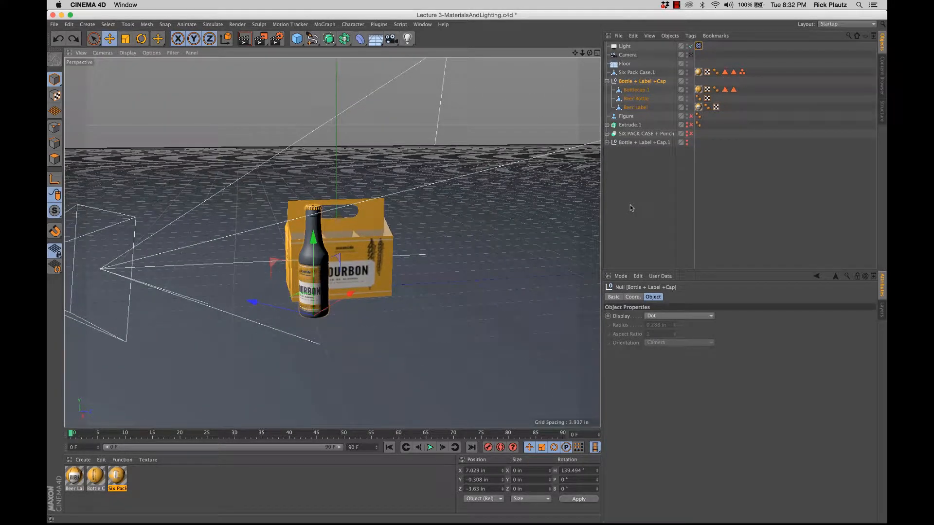
{"action": "key", "text": "super+r"}
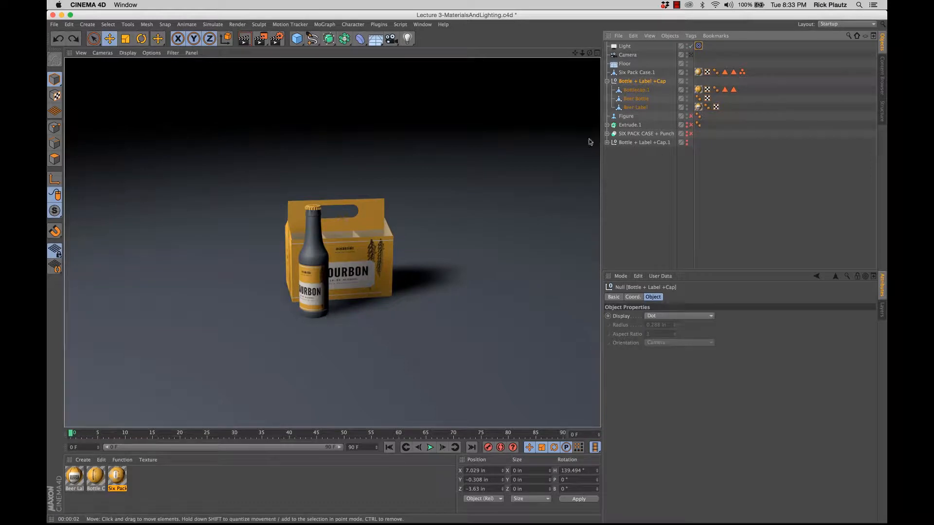
Try Raytraced (Hard) shadows on the area light and render previews of the bottle and six-pack from two angles
{"action": "left_click", "coordinate": [625, 47]}
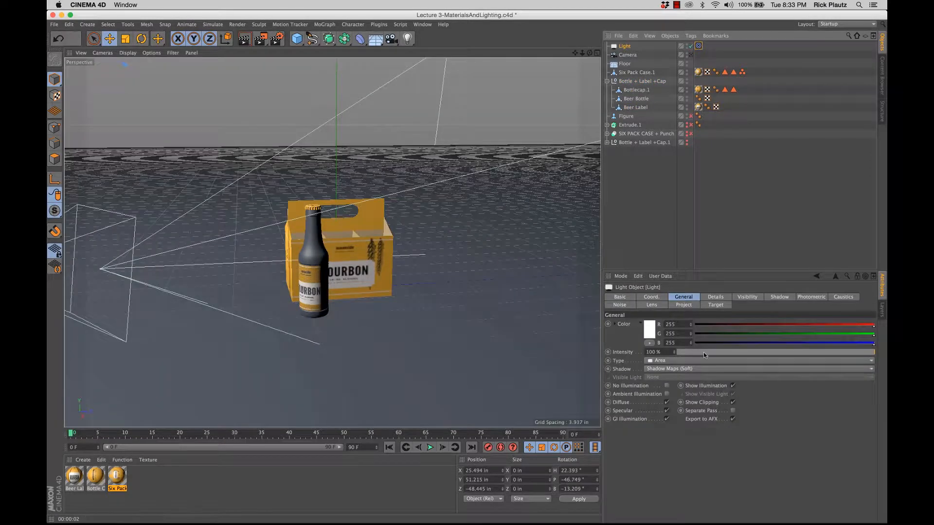
{"action": "left_click", "coordinate": [682, 369]}
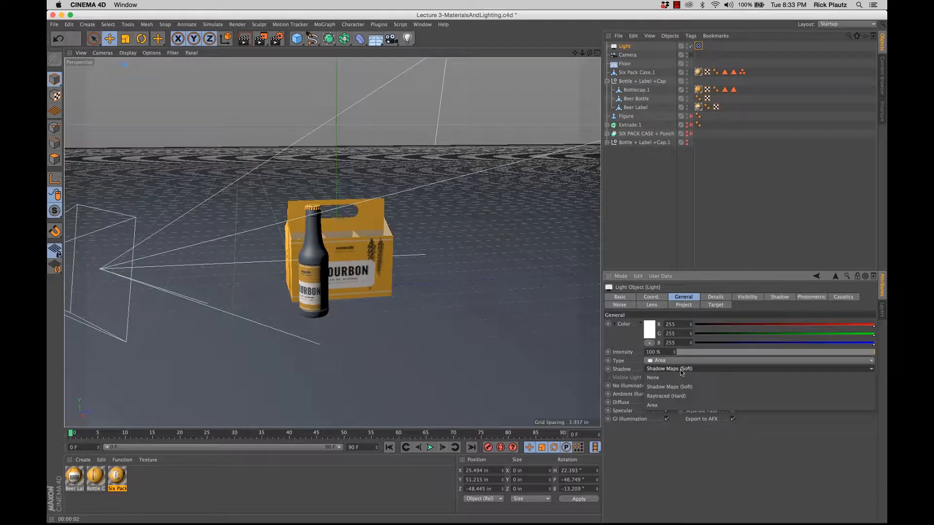
{"action": "left_click", "coordinate": [701, 395]}
{"action": "left_click", "coordinate": [654, 249]}
{"action": "key", "text": "super+r"}
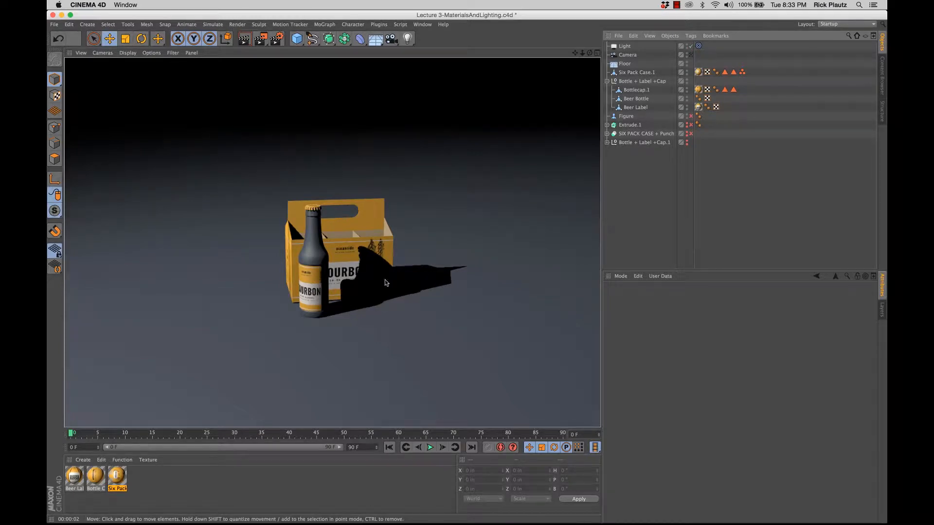
{"action": "left_click_drag", "start_coordinate": [386, 283], "coordinate": [328, 313], "text": "alt"}
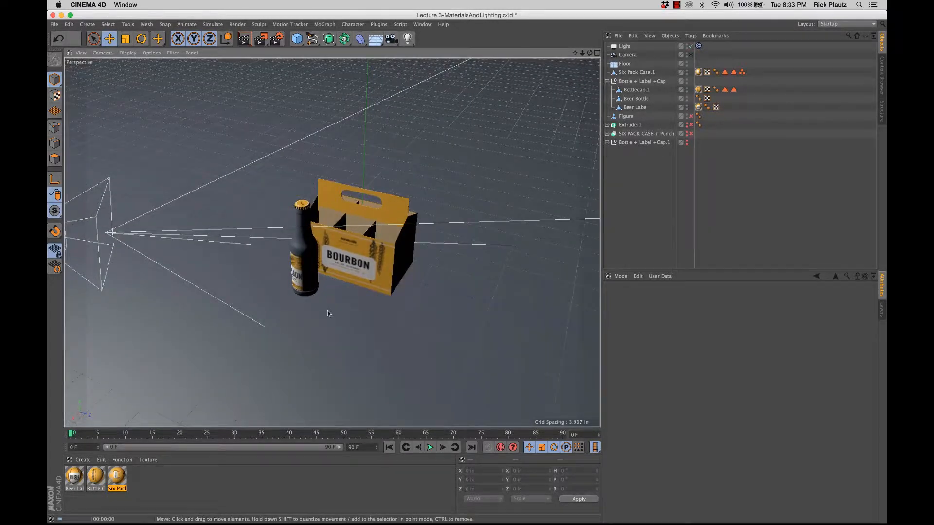
{"action": "key", "text": "super+r"}
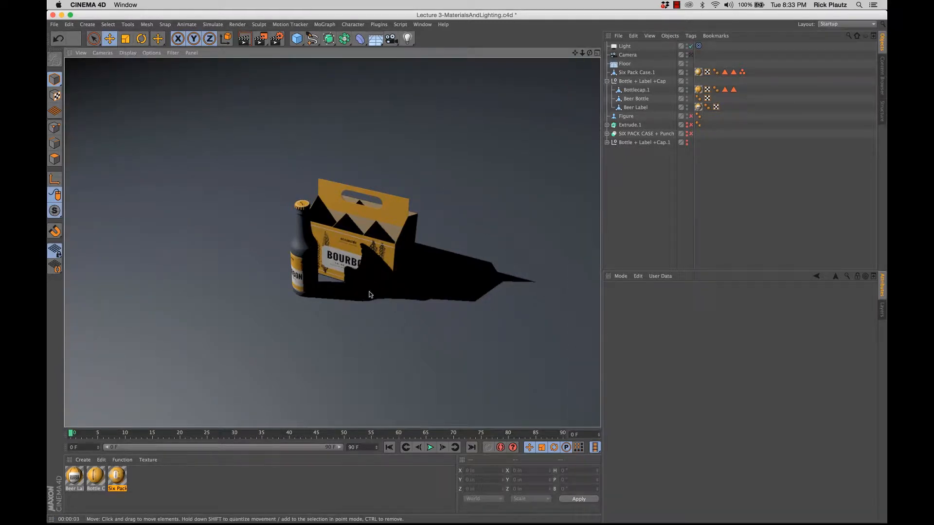
Set the area light's shadow type to Area and render a preview of the bottle and six-pack
{"action": "left_click_drag", "start_coordinate": [369, 295], "coordinate": [444, 285], "text": "alt"}
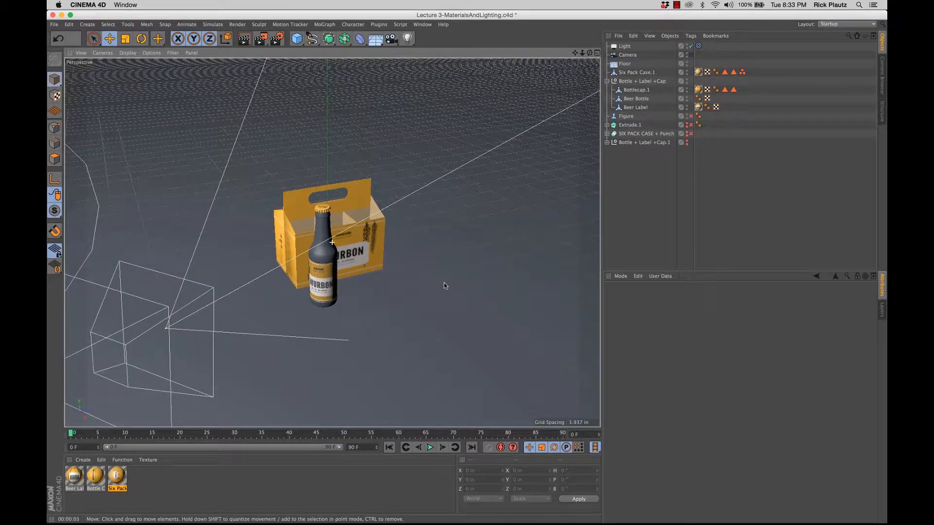
{"action": "scroll", "coordinate": [439, 285], "scroll_direction": "down", "scroll_amount": 10}
{"action": "left_click_drag", "start_coordinate": [369, 310], "coordinate": [373, 310], "text": "alt"}
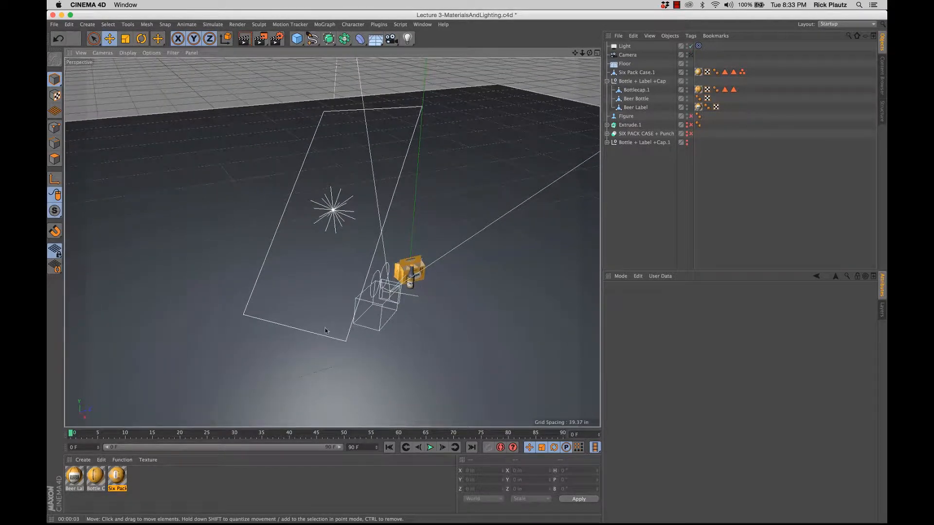
{"action": "scroll", "coordinate": [479, 264], "scroll_direction": "up", "scroll_amount": 6}
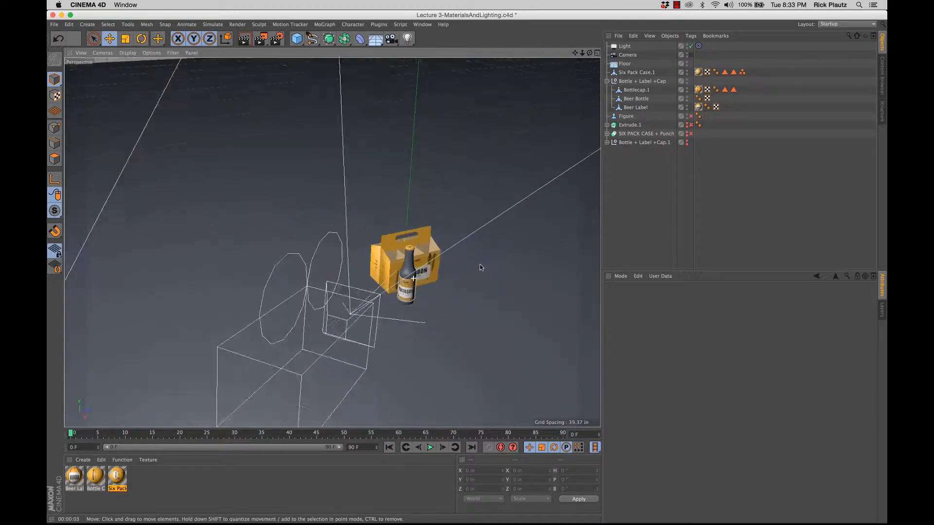
{"action": "scroll", "coordinate": [486, 261], "scroll_direction": "up", "scroll_amount": 3}
{"action": "middle_click_drag", "start_coordinate": [413, 284], "coordinate": [362, 286], "text": "alt"}
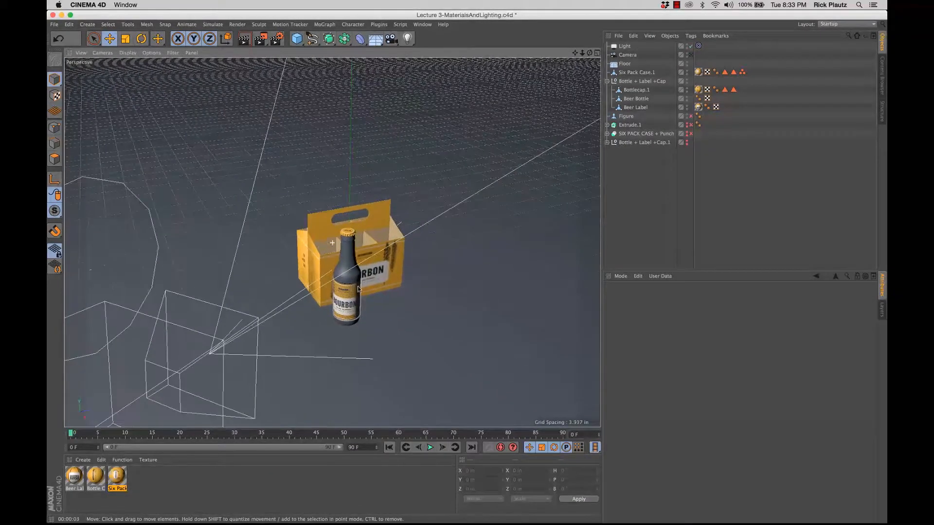
{"action": "left_click_drag", "start_coordinate": [363, 288], "coordinate": [341, 295], "text": "alt"}
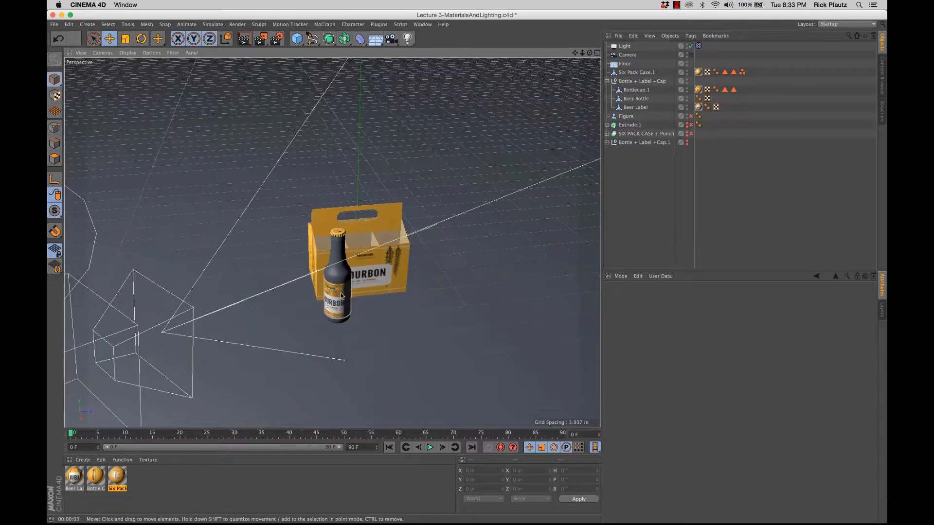
{"action": "left_click", "coordinate": [625, 47]}
{"action": "left_click", "coordinate": [671, 369]}
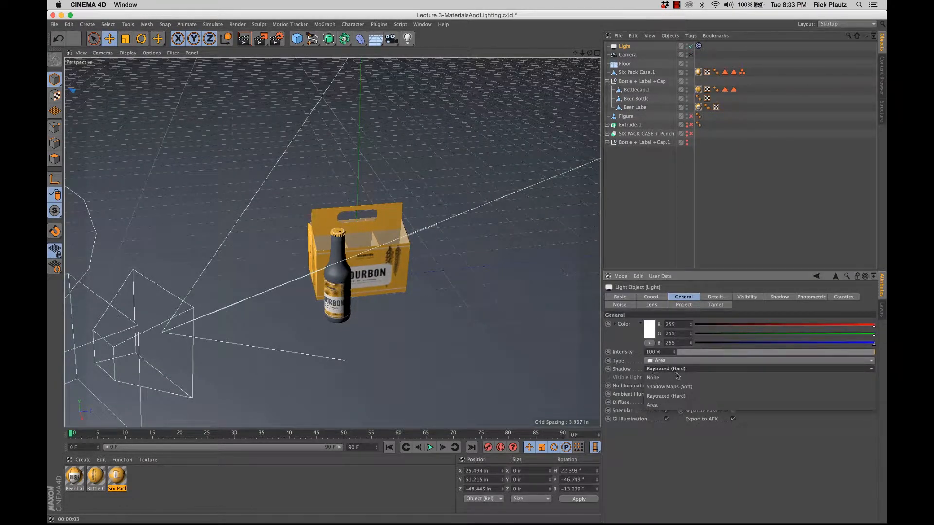
{"action": "left_click", "coordinate": [669, 405]}
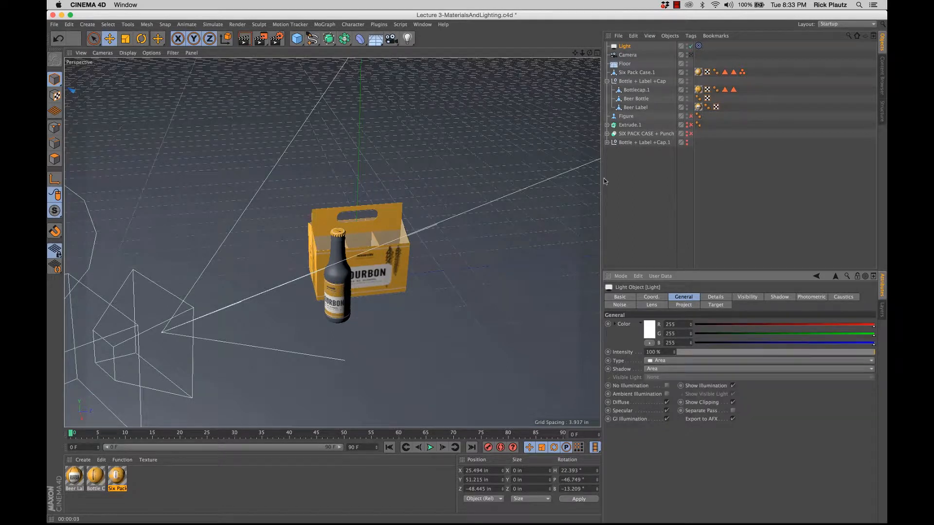
{"action": "key", "text": "ctrl+r"}
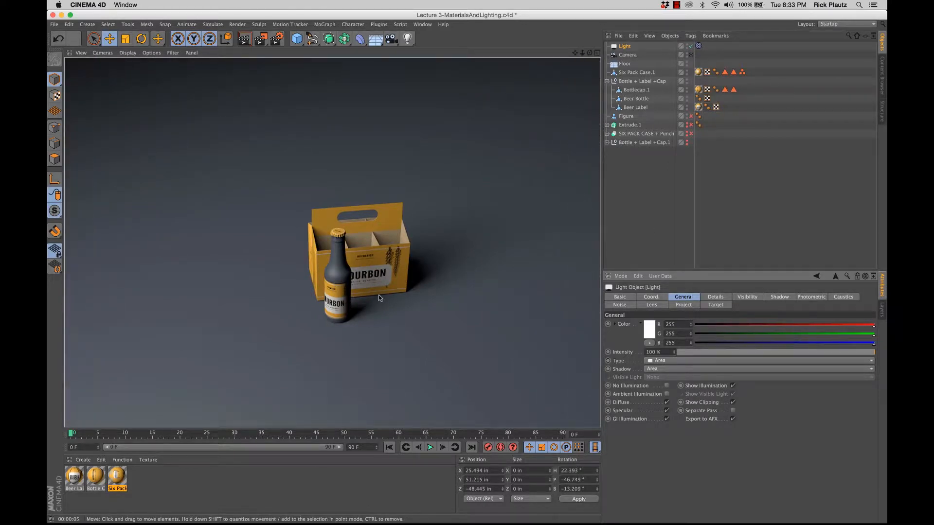
Render a close-up preview of the bottle and six-pack to examine the area shadows
{"action": "right_click_drag", "start_coordinate": [358, 303], "coordinate": [395, 299], "text": "alt"}
{"action": "left_click_drag", "start_coordinate": [310, 318], "coordinate": [358, 315], "text": "alt"}
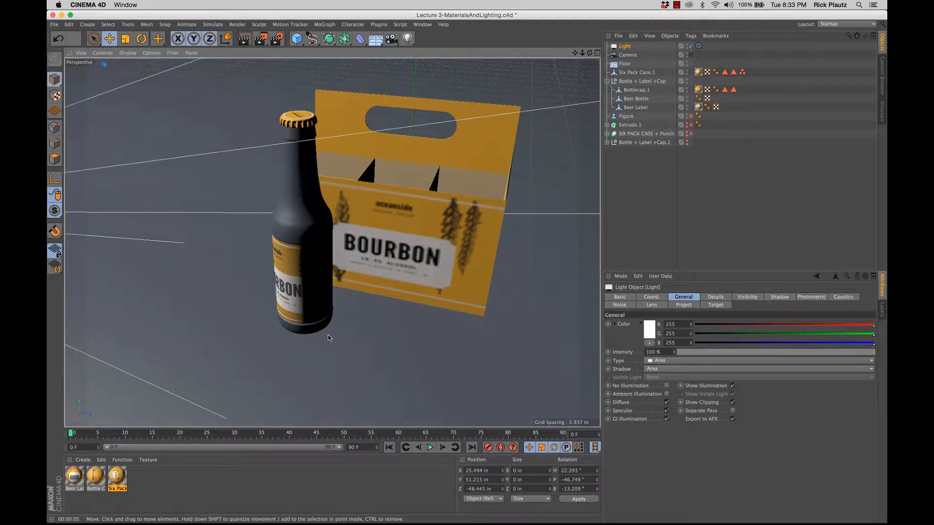
{"action": "key", "text": "super+r"}
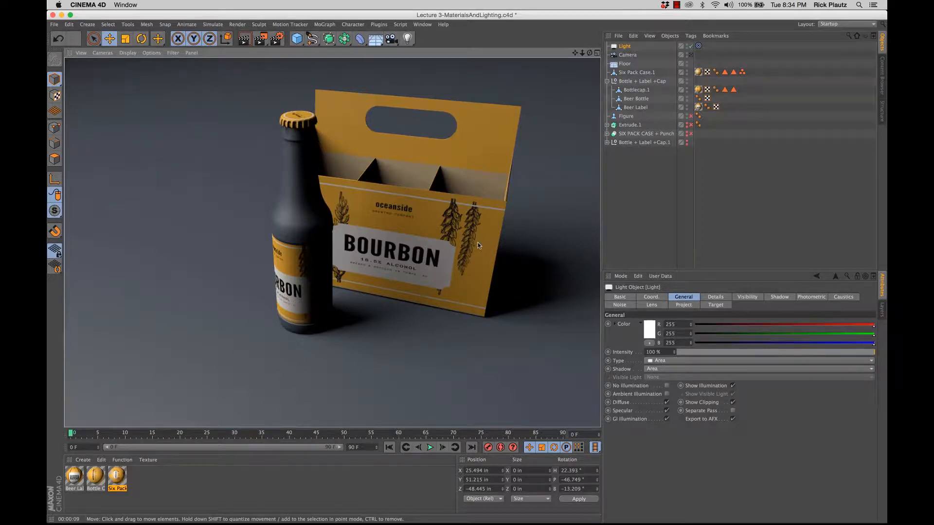
Look through the scene camera and render a preview of the framed bottle and six-pack
{"action": "left_click_drag", "start_coordinate": [477, 246], "coordinate": [506, 233], "text": "alt"}
{"action": "scroll", "coordinate": [435, 264], "scroll_direction": "down", "scroll_amount": 6}
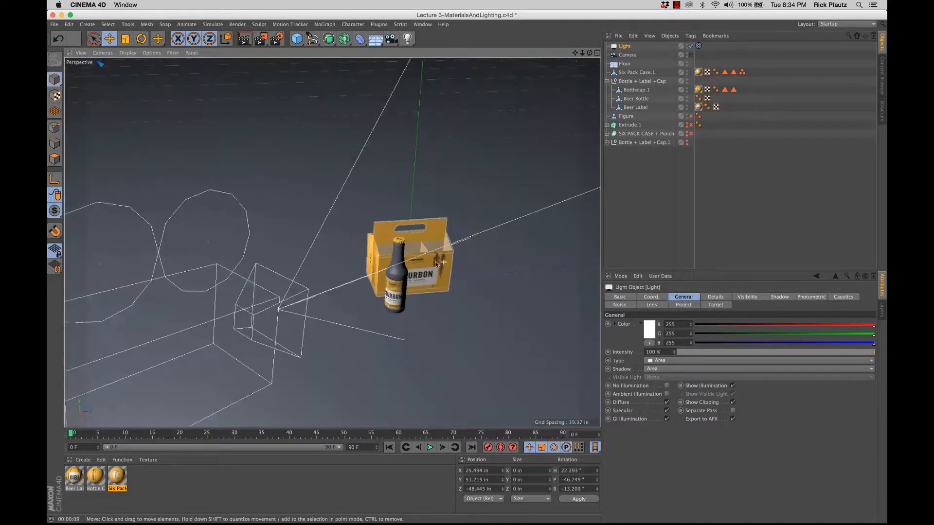
{"action": "left_click_drag", "start_coordinate": [436, 263], "coordinate": [511, 262], "text": "alt"}
{"action": "left_click", "coordinate": [690, 55]}
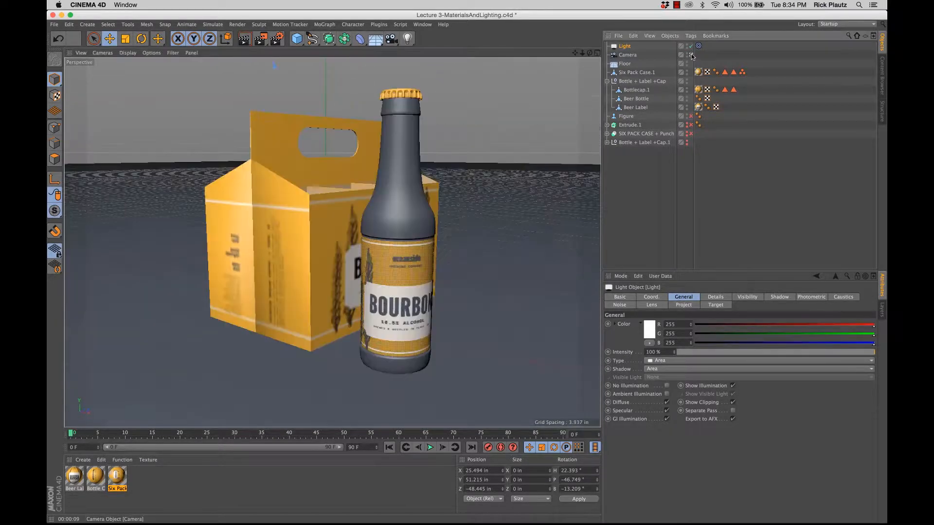
{"action": "left_click", "coordinate": [663, 190]}
{"action": "key", "text": "super+r"}
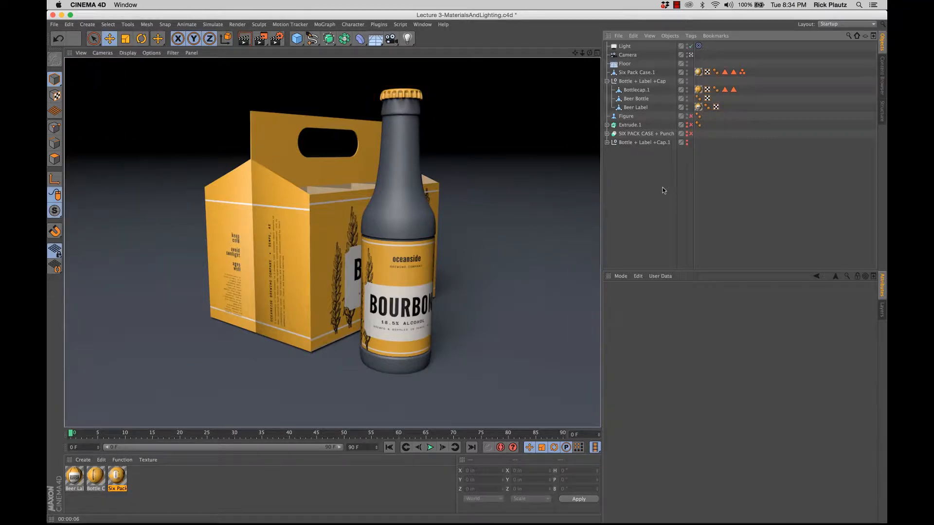
Leave the camera view and move the area light to about X 43.1, Y 40.9, Z -30.9 in
{"action": "left_click", "coordinate": [690, 55]}
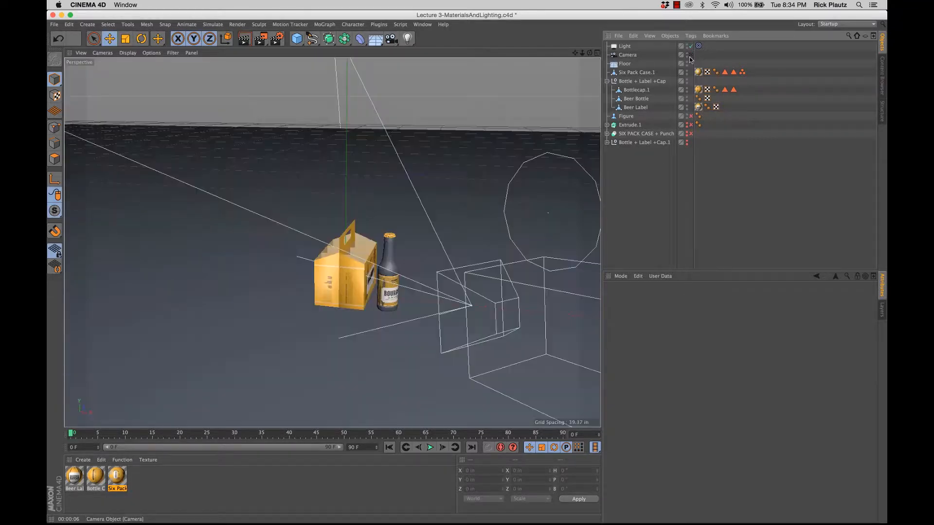
{"action": "left_click_drag", "start_coordinate": [346, 249], "coordinate": [295, 267], "text": "alt"}
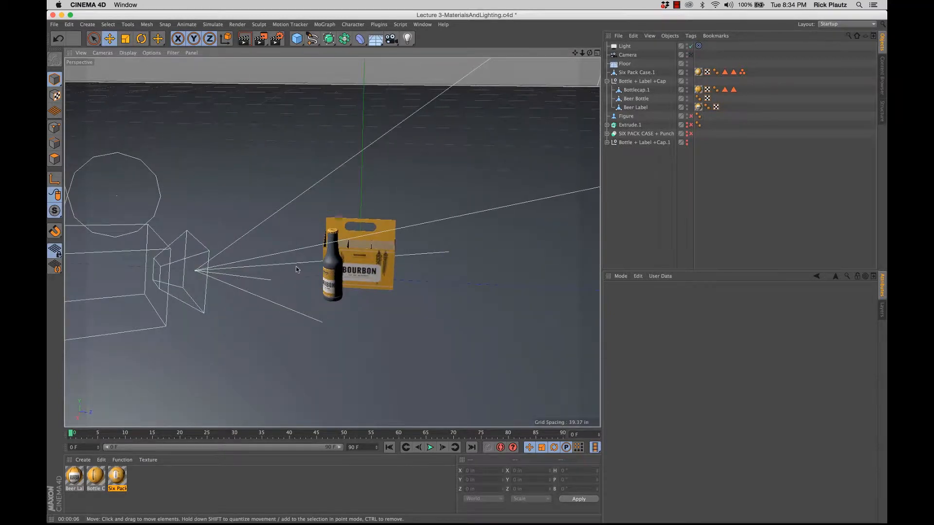
{"action": "right_click_drag", "start_coordinate": [291, 274], "coordinate": [240, 285], "text": "alt"}
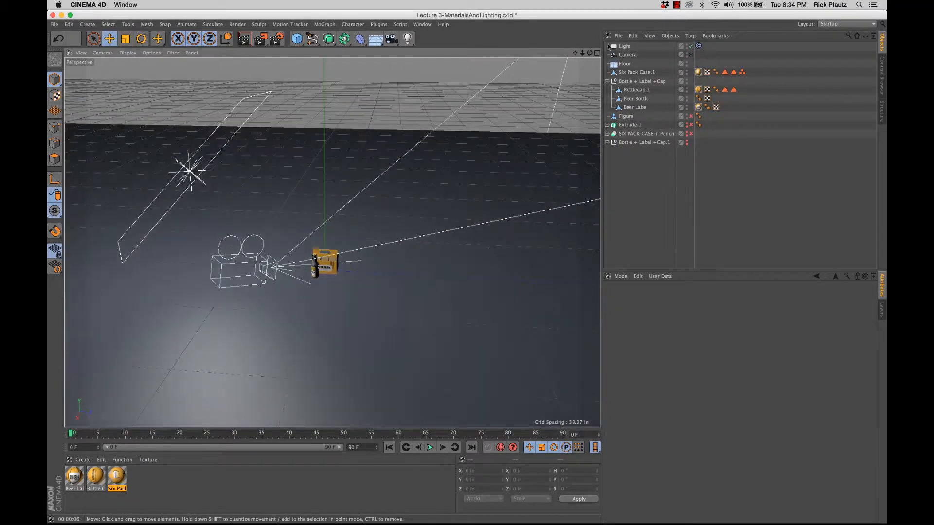
{"action": "left_click", "coordinate": [624, 48]}
{"action": "left_click_drag", "start_coordinate": [325, 263], "coordinate": [414, 279], "text": "alt"}
{"action": "left_click_drag", "start_coordinate": [335, 227], "coordinate": [414, 215]}
{"action": "left_click_drag", "start_coordinate": [328, 265], "coordinate": [348, 267], "text": "alt"}
{"action": "key", "text": "r"}
{"action": "key", "text": "e"}
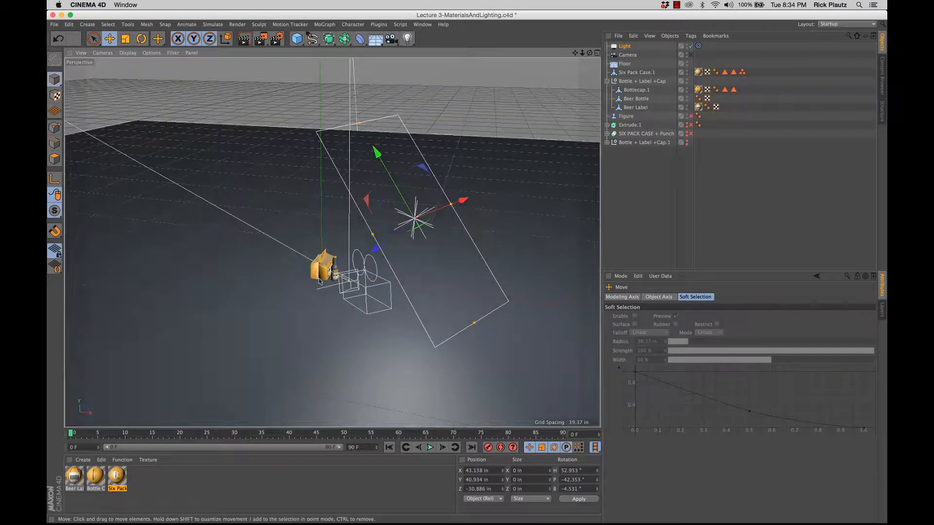
{"action": "mouse_move", "coordinate": [319, 279]}
{"action": "left_mouse_down", "text": "alt"}
{"action": "mouse_move", "coordinate": [303, 279]}
{"action": "mouse_move", "coordinate": [313, 279]}
{"action": "left_mouse_up", "text": "alt"}
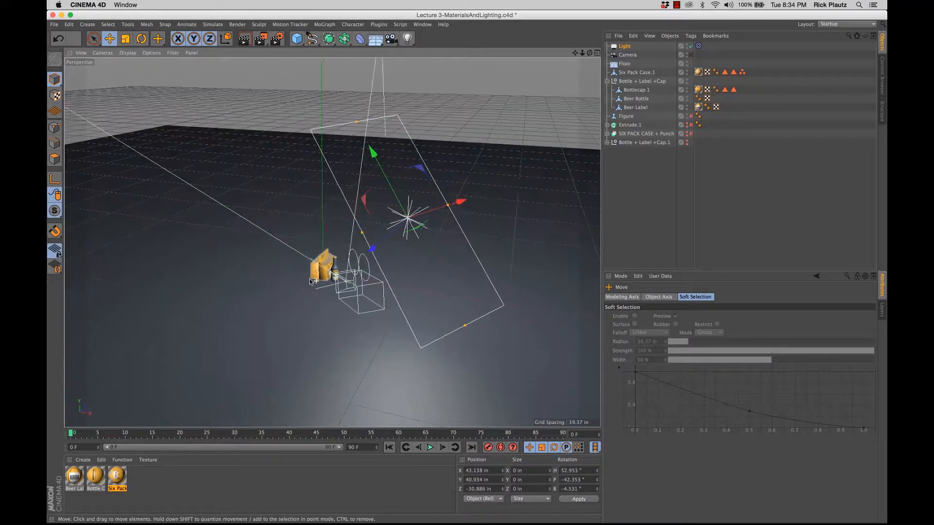
Adjust the length of the area light's rectangle and check the lighting through the scene camera
{"action": "left_click_drag", "start_coordinate": [464, 326], "coordinate": [457, 310]}
{"action": "mouse_move", "coordinate": [337, 274]}
{"action": "left_mouse_down", "text": "alt"}
{"action": "mouse_move", "coordinate": [302, 273]}
{"action": "mouse_move", "coordinate": [335, 276]}
{"action": "left_mouse_up", "text": "alt"}
{"action": "left_click", "coordinate": [691, 55]}
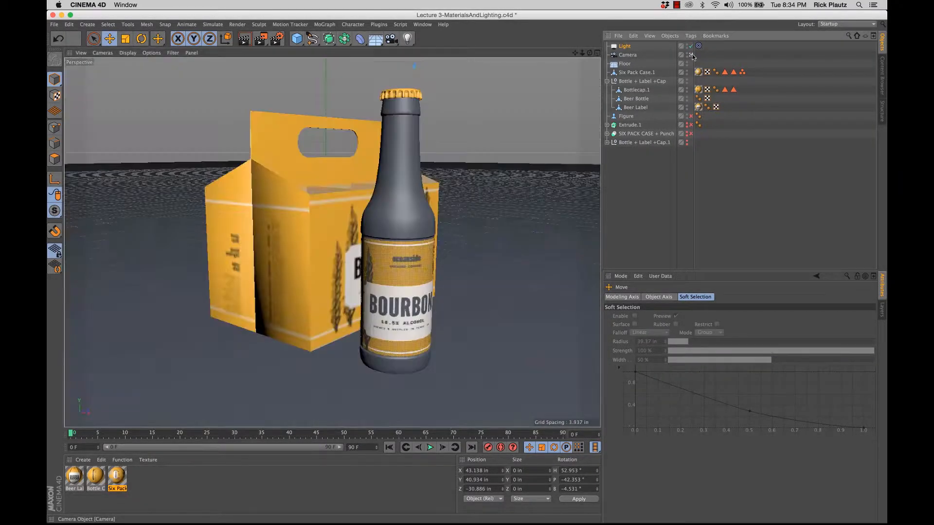
{"action": "left_click", "coordinate": [616, 232]}
{"action": "left_click", "coordinate": [691, 55]}
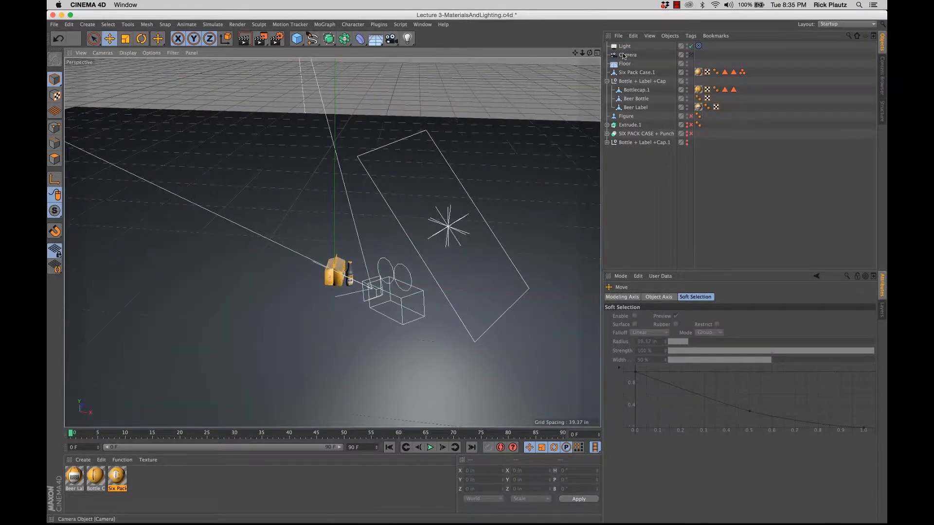
Move the area light to about X 41.3, Y 38.0, Z -19.0 in and render a preview through the scene camera
{"action": "left_click", "coordinate": [624, 54]}
{"action": "left_click", "coordinate": [625, 46]}
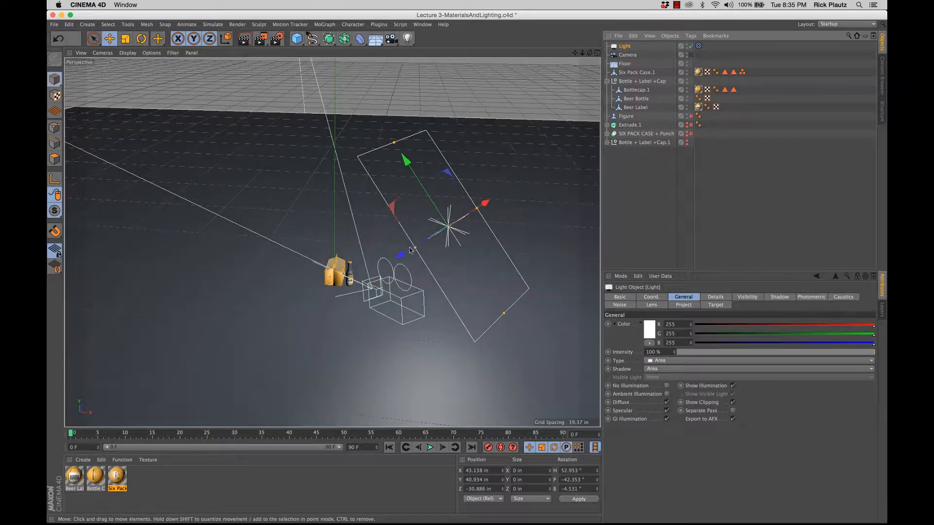
{"action": "left_click_drag", "start_coordinate": [391, 302], "coordinate": [409, 289], "text": "alt"}
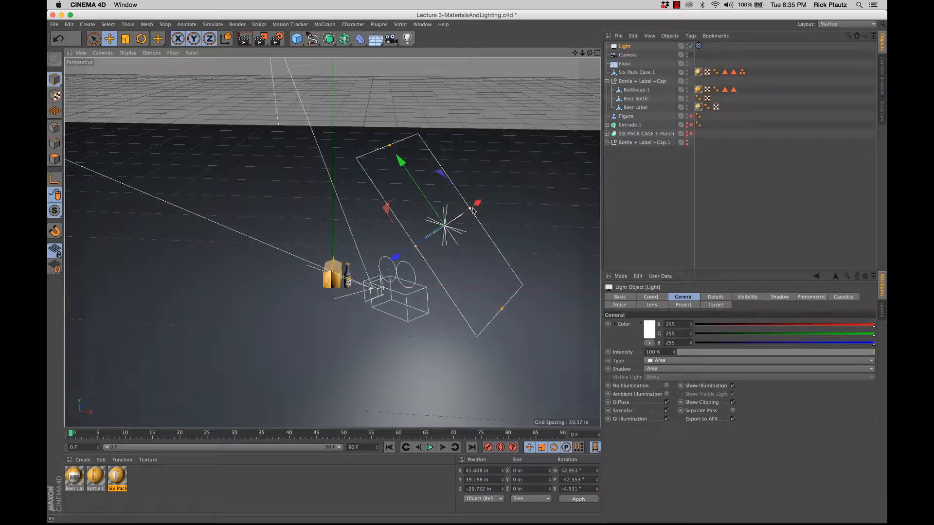
{"action": "left_click_drag", "start_coordinate": [476, 209], "coordinate": [472, 199]}
{"action": "left_click_drag", "start_coordinate": [397, 203], "coordinate": [376, 209]}
{"action": "left_click", "coordinate": [689, 55]}
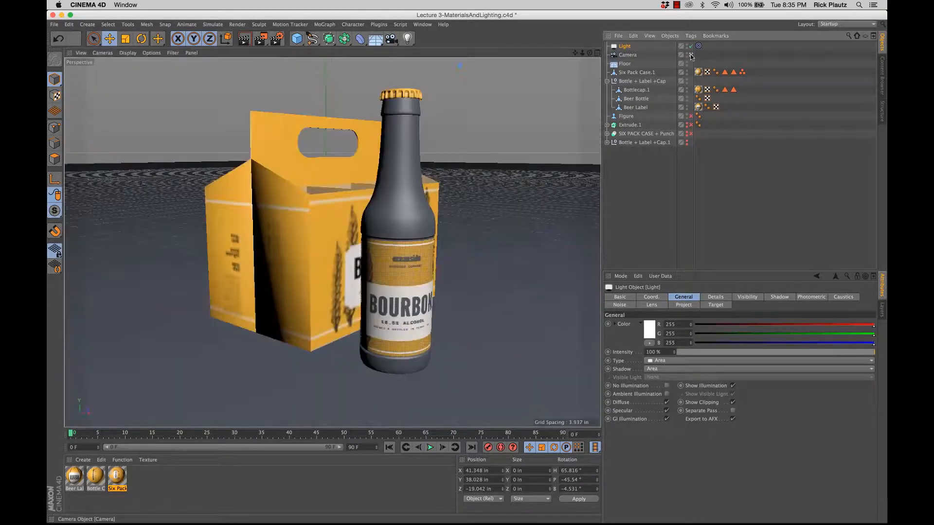
{"action": "left_click", "coordinate": [623, 209]}
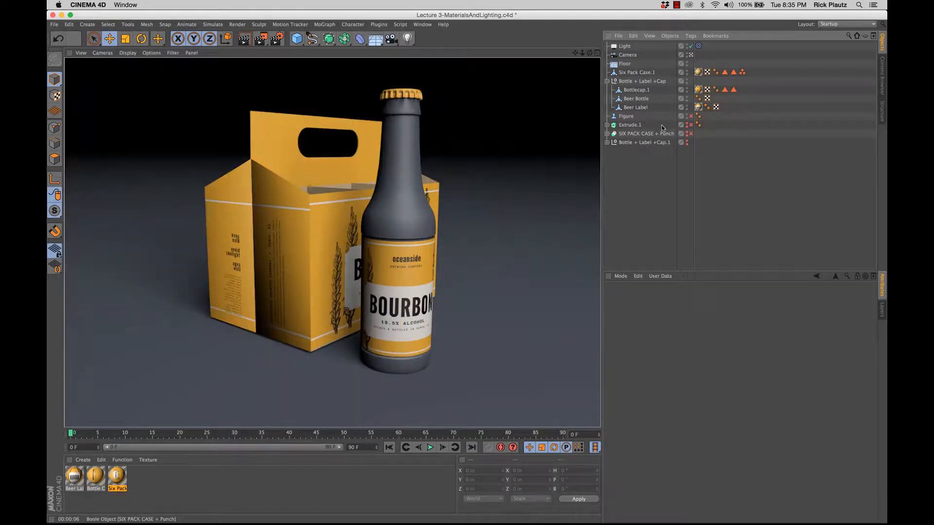
Render a wide preview outside the camera view and set the area light's falloff to Inverse Square (Physically Accurate)
{"action": "left_click", "coordinate": [691, 55]}
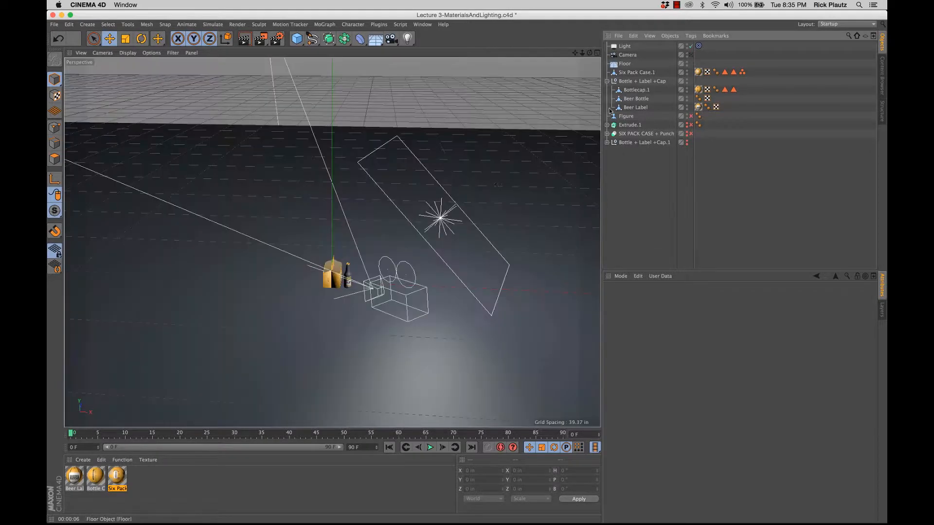
{"action": "left_click_drag", "start_coordinate": [438, 256], "coordinate": [433, 254], "text": "alt"}
{"action": "left_click", "coordinate": [613, 46]}
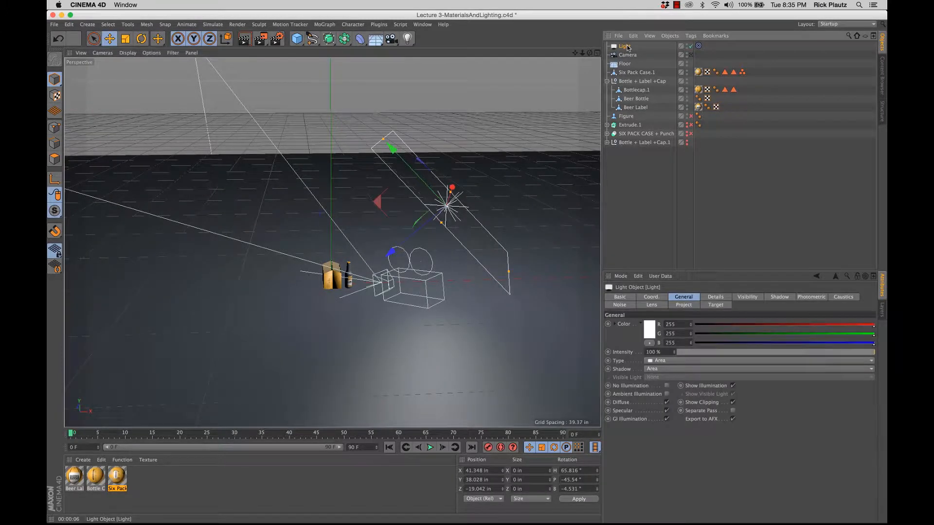
{"action": "left_click", "coordinate": [715, 297]}
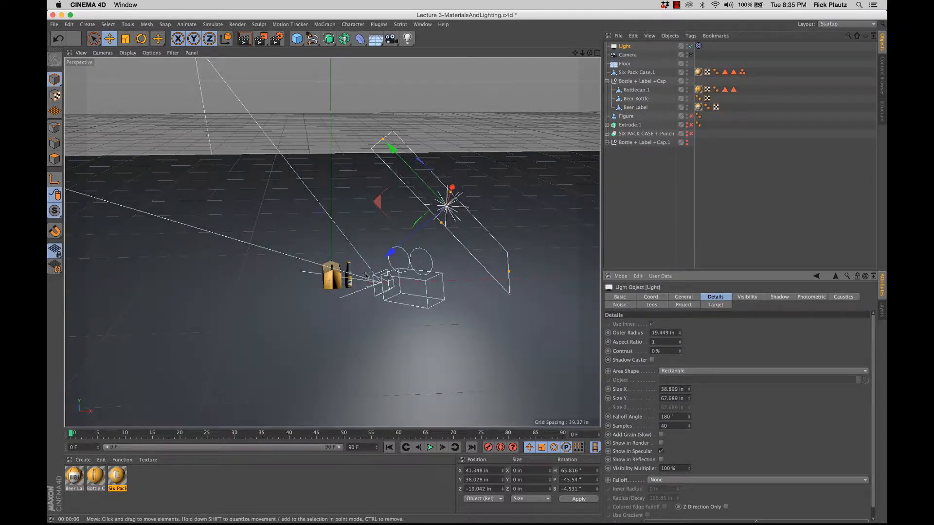
{"action": "key", "text": "super+r"}
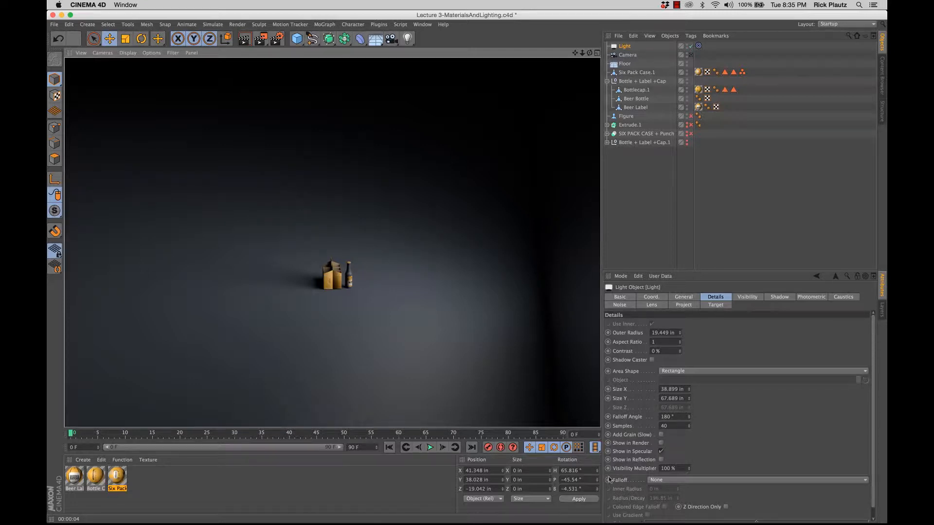
{"action": "left_click", "coordinate": [687, 480]}
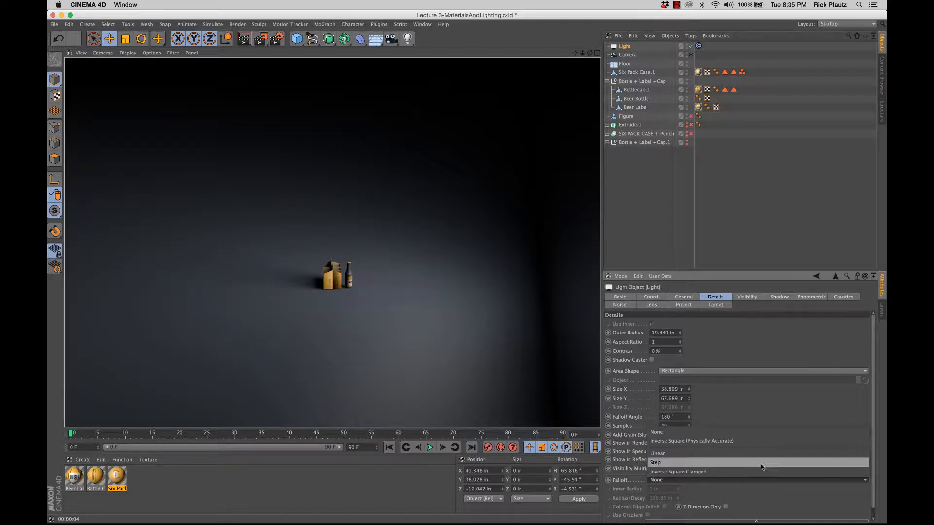
{"action": "left_click", "coordinate": [747, 442]}
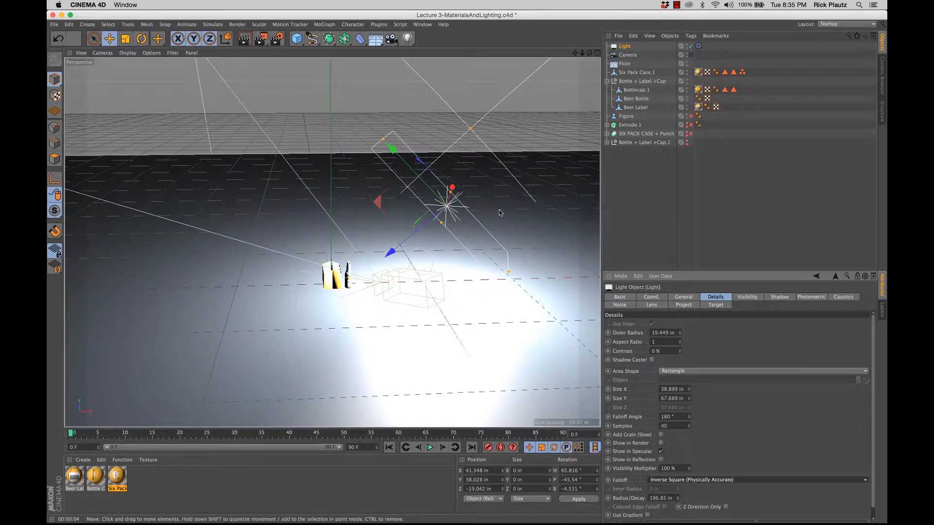
Render a wide preview of the inverse-square lighting and reduce the area light's falloff radius to about 70.1 in
{"action": "key", "text": "super+r"}
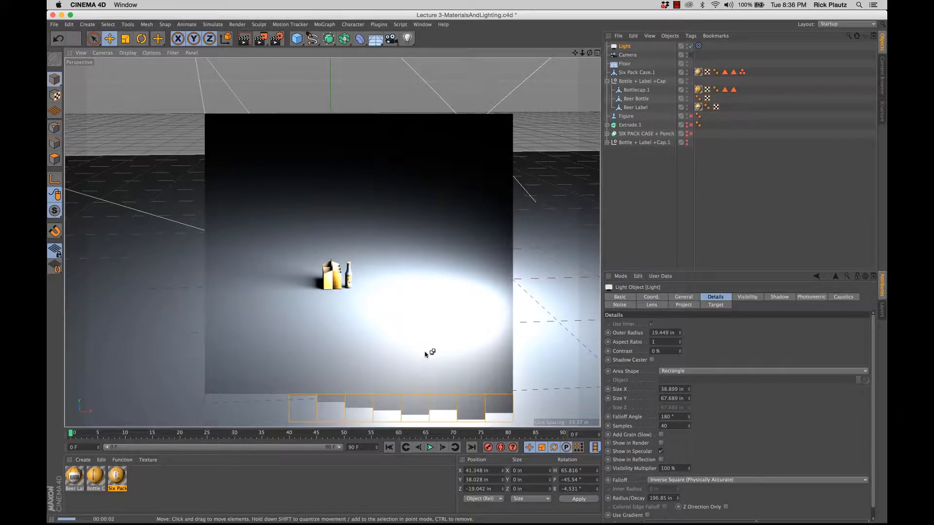
{"action": "left_click", "coordinate": [624, 215]}
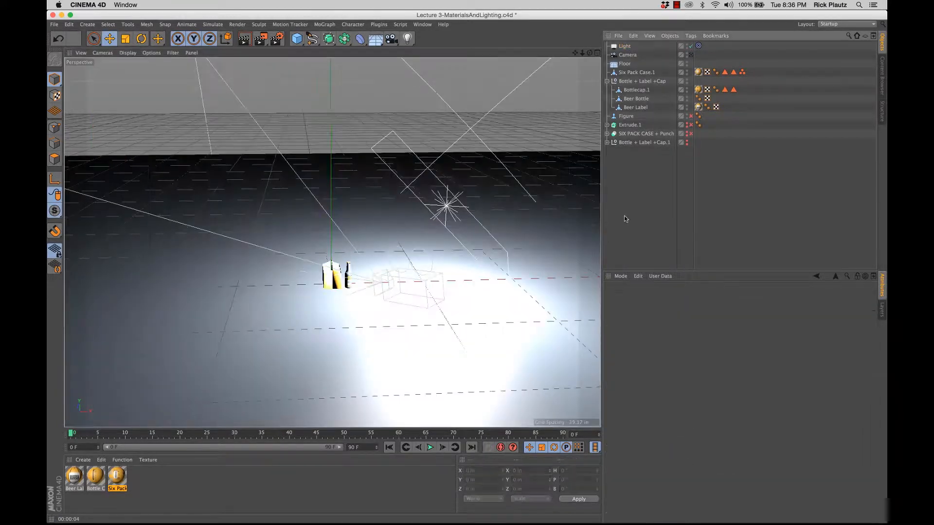
{"action": "left_click", "coordinate": [624, 46]}
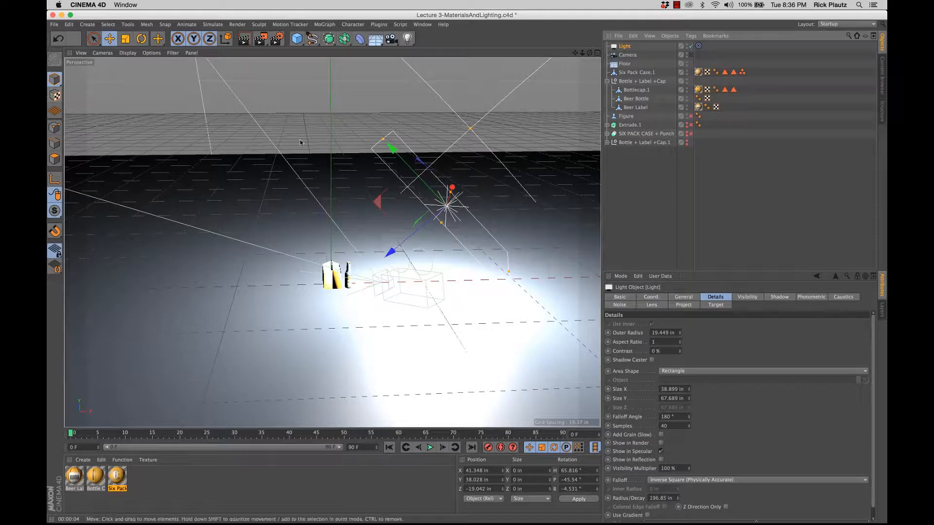
{"action": "left_click_drag", "start_coordinate": [470, 129], "coordinate": [434, 226]}
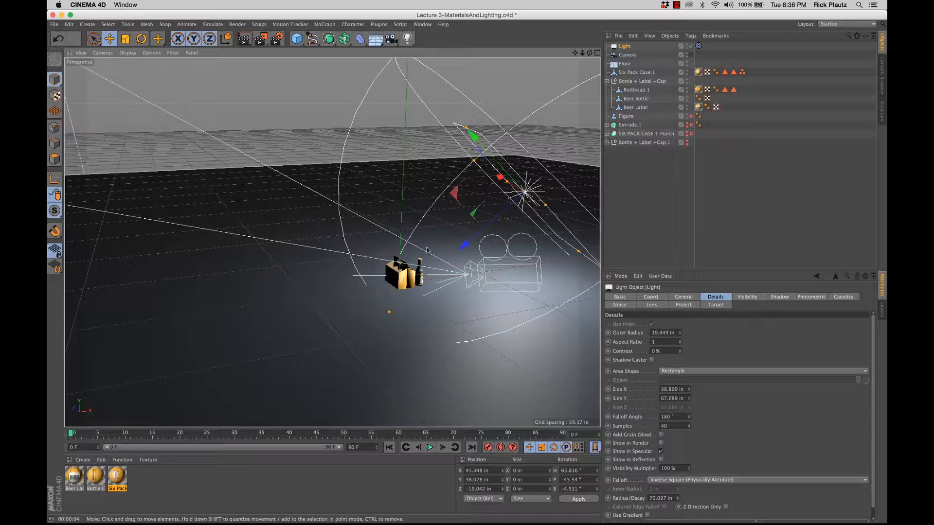
{"action": "mouse_move", "coordinate": [412, 267]}
{"action": "left_mouse_down", "text": "alt"}
{"action": "mouse_move", "coordinate": [341, 285]}
{"action": "mouse_move", "coordinate": [451, 275]}
{"action": "mouse_move", "coordinate": [404, 261]}
{"action": "left_mouse_up", "text": "alt"}
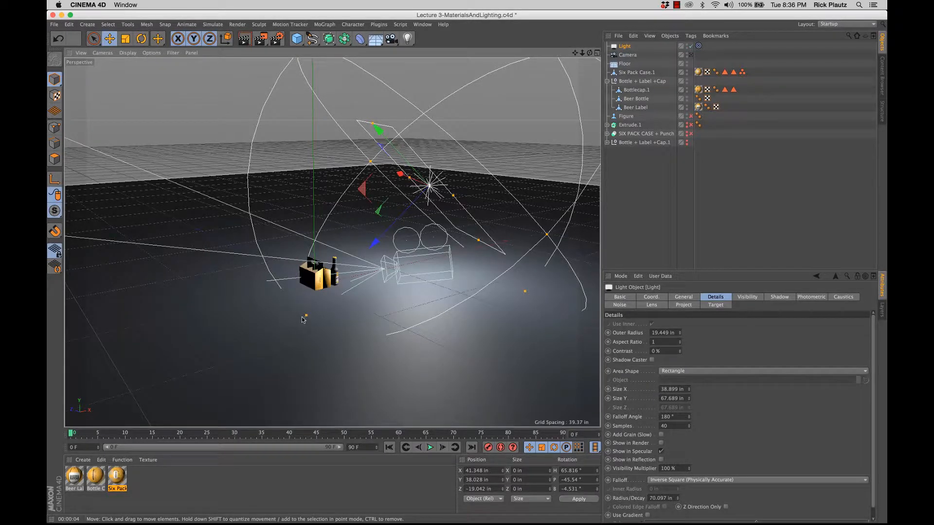
{"action": "left_click_drag", "start_coordinate": [305, 316], "coordinate": [400, 281]}
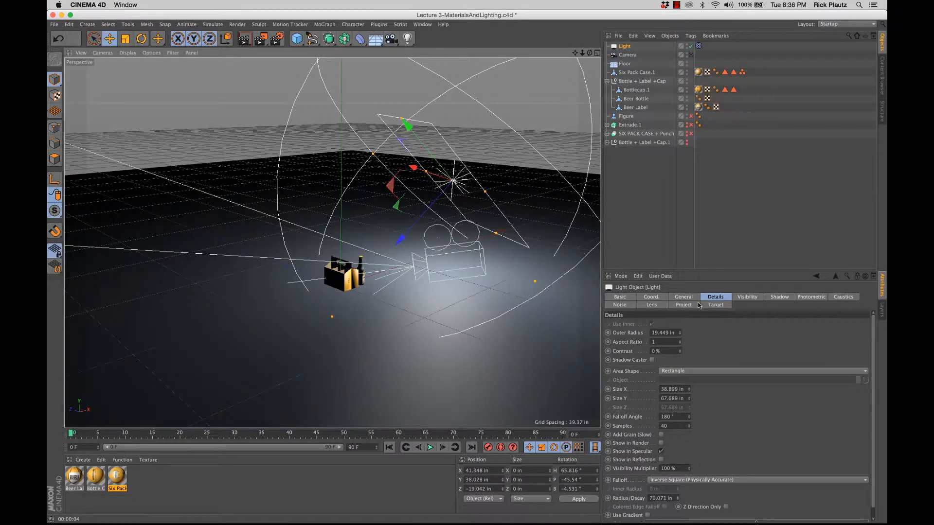
Try a lower intensity for the area light and set it back to 100%
{"action": "left_click", "coordinate": [683, 297]}
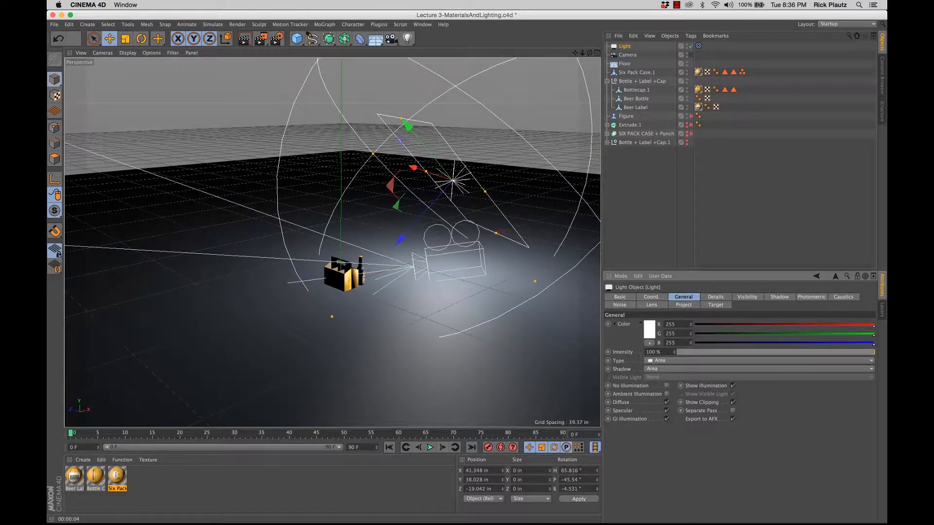
{"action": "mouse_move", "coordinate": [673, 354]}
{"action": "left_mouse_down"}
{"action": "mouse_move", "coordinate": [673, 339]}
{"action": "mouse_move", "coordinate": [673, 354]}
{"action": "left_mouse_up"}
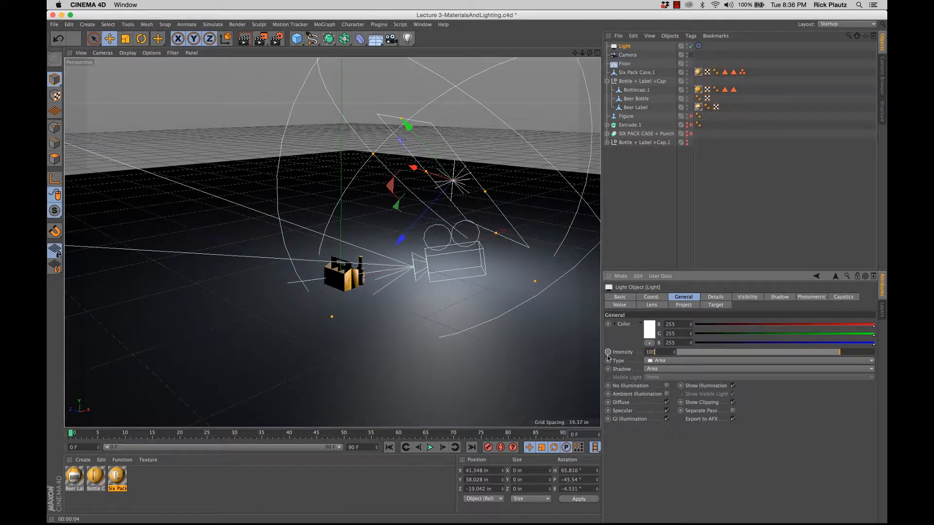
{"action": "key", "text": "Return"}
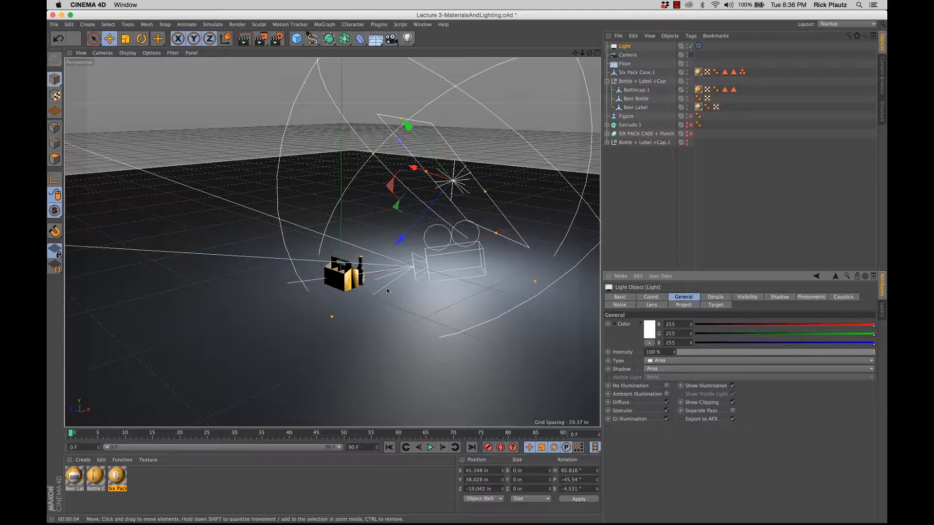
Try different falloff radii for the area light, including a clearly smaller one, and render a wide preview of each
{"action": "mouse_move", "coordinate": [332, 317]}
{"action": "left_mouse_down"}
{"action": "mouse_move", "coordinate": [332, 306]}
{"action": "mouse_move", "coordinate": [319, 315]}
{"action": "mouse_move", "coordinate": [329, 311]}
{"action": "left_mouse_up"}
{"action": "left_click_drag", "start_coordinate": [359, 283], "coordinate": [340, 286], "text": "alt"}
{"action": "key", "text": "super+r"}
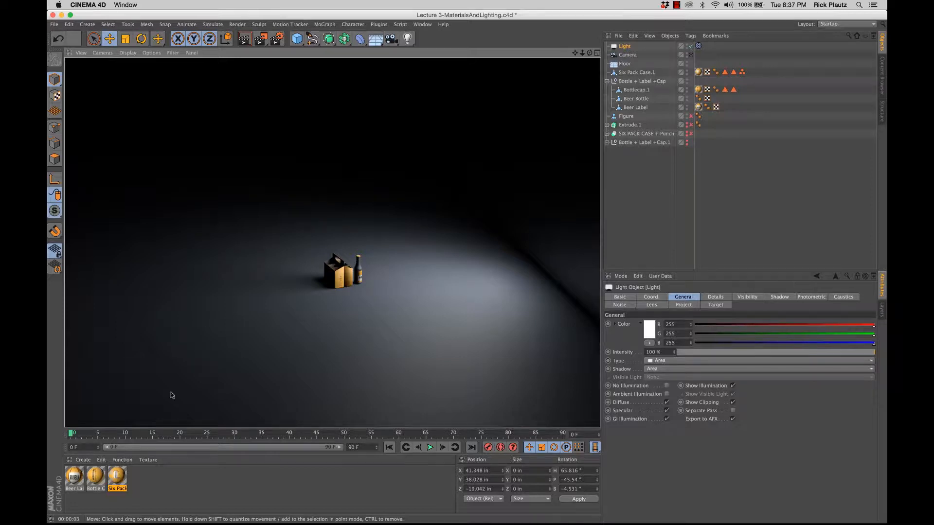
{"action": "left_click", "coordinate": [628, 45]}
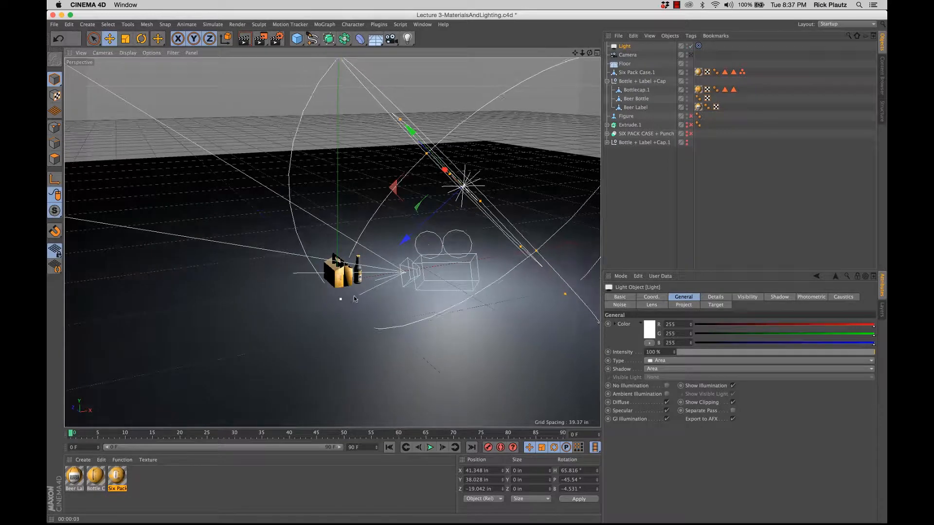
{"action": "key", "text": "super+r"}
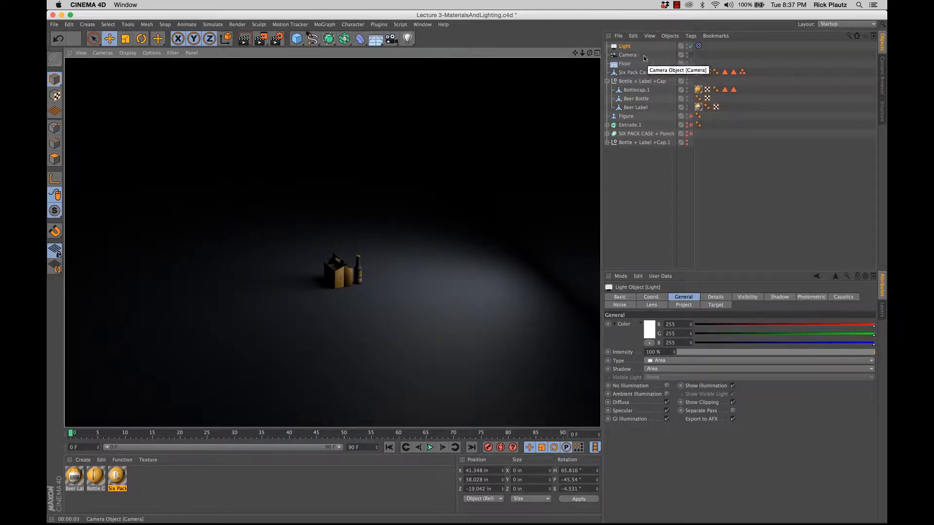
{"action": "left_click", "coordinate": [690, 55]}
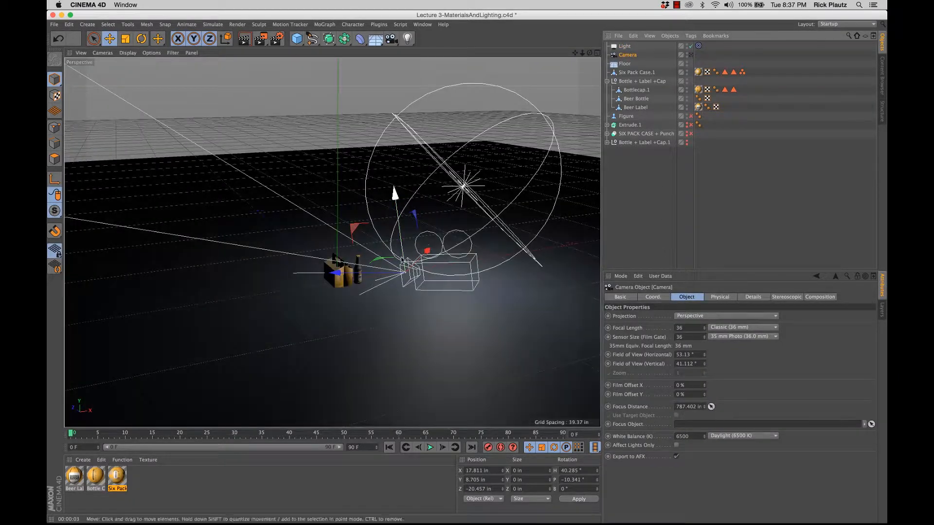
Enlarge the area light's falloff radius to reach the six-pack and bottle, and render a closer preview of them
{"action": "left_click", "coordinate": [624, 46]}
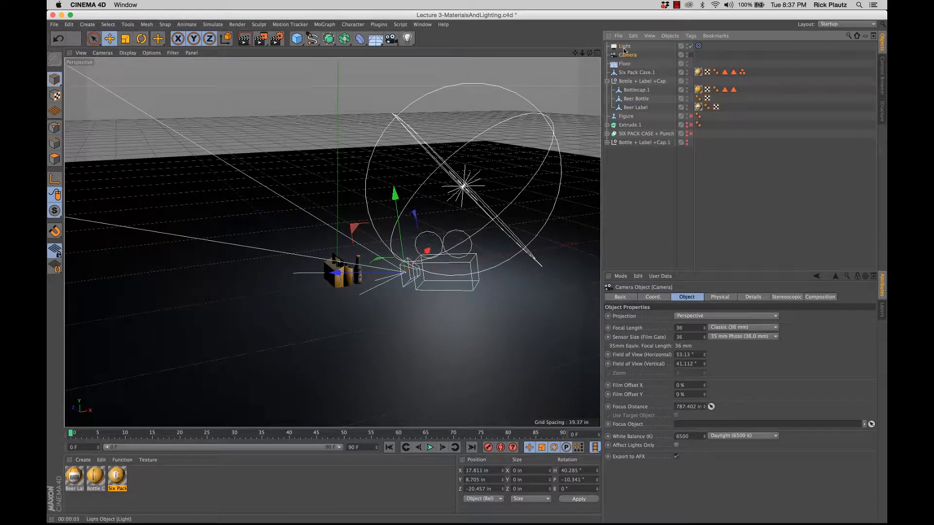
{"action": "left_click_drag", "start_coordinate": [392, 251], "coordinate": [346, 280]}
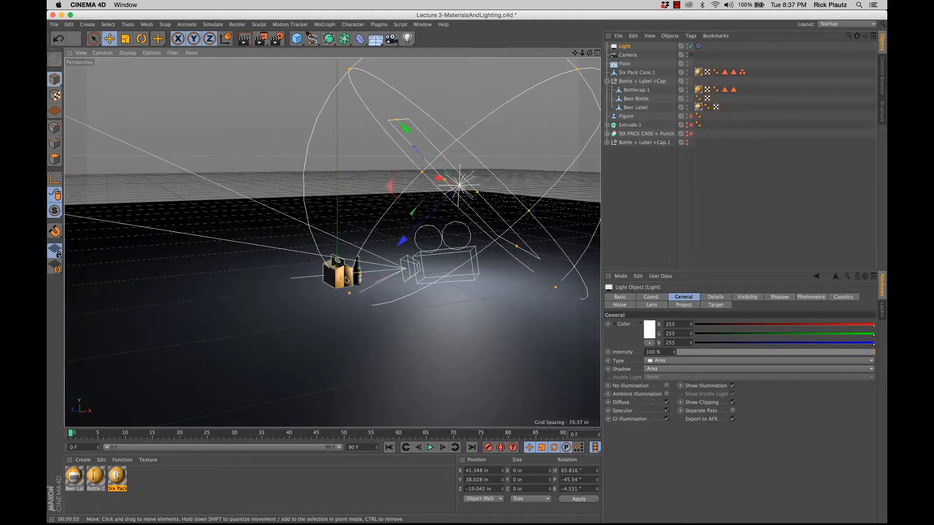
{"action": "right_click_drag", "start_coordinate": [339, 282], "coordinate": [366, 270], "text": "alt"}
{"action": "mouse_move", "coordinate": [367, 270]}
{"action": "left_mouse_down", "text": "alt"}
{"action": "mouse_move", "coordinate": [357, 274]}
{"action": "mouse_move", "coordinate": [375, 267]}
{"action": "mouse_move", "coordinate": [365, 267]}
{"action": "left_mouse_up", "text": "alt"}
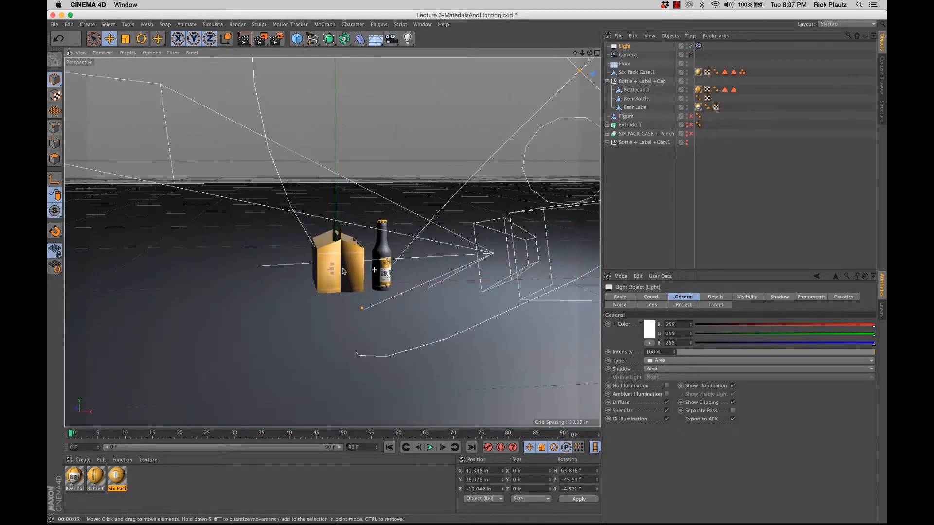
{"action": "right_click_drag", "start_coordinate": [390, 261], "coordinate": [414, 252], "text": "alt"}
{"action": "key", "text": "super+r"}
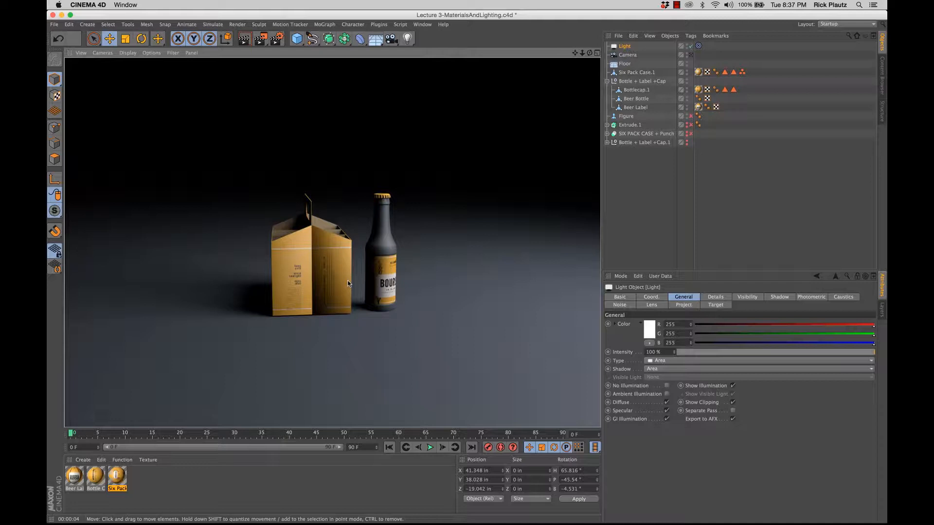
Render a preview through the scene camera to check the area shadows on the bottle and six-pack
{"action": "left_click", "coordinate": [690, 55]}
{"action": "left_click", "coordinate": [654, 170]}
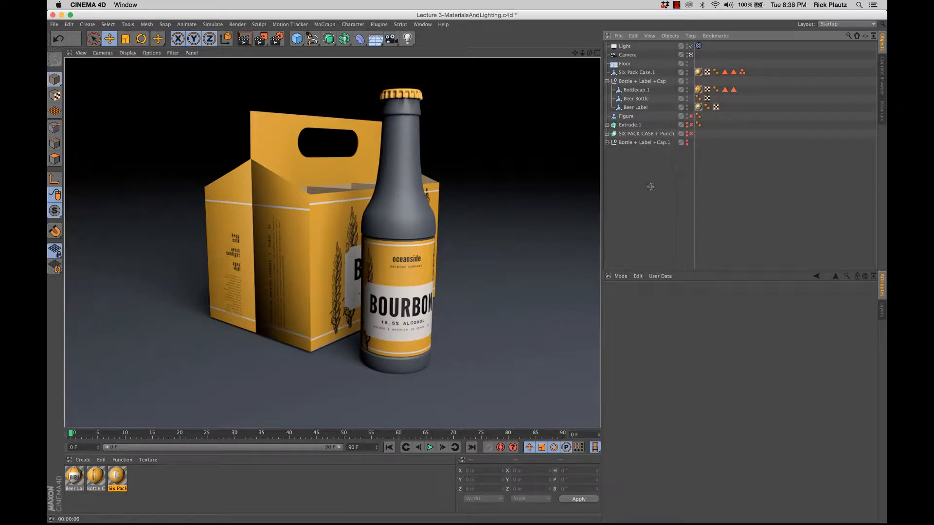
{"action": "key", "text": "a"}
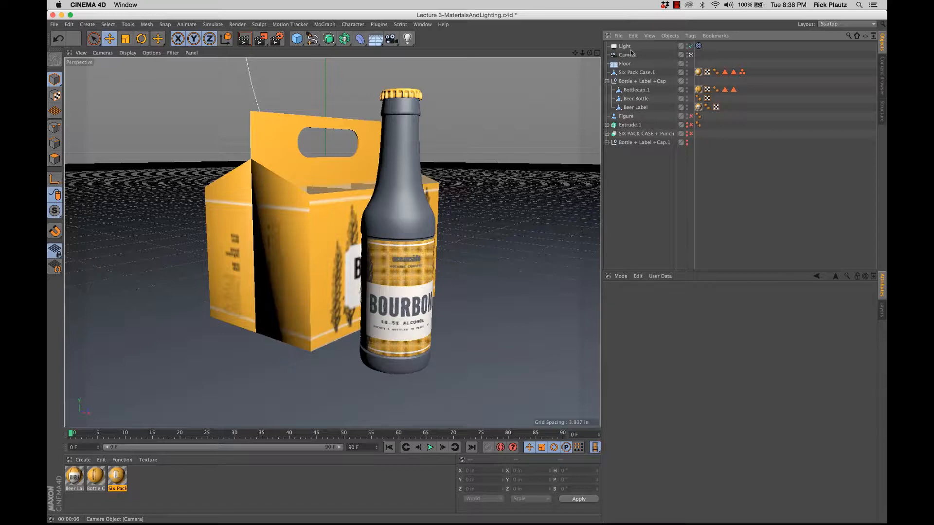
Leave the camera view and set the area light's shadow type to Raytraced (Hard)
{"action": "left_click", "coordinate": [691, 55]}
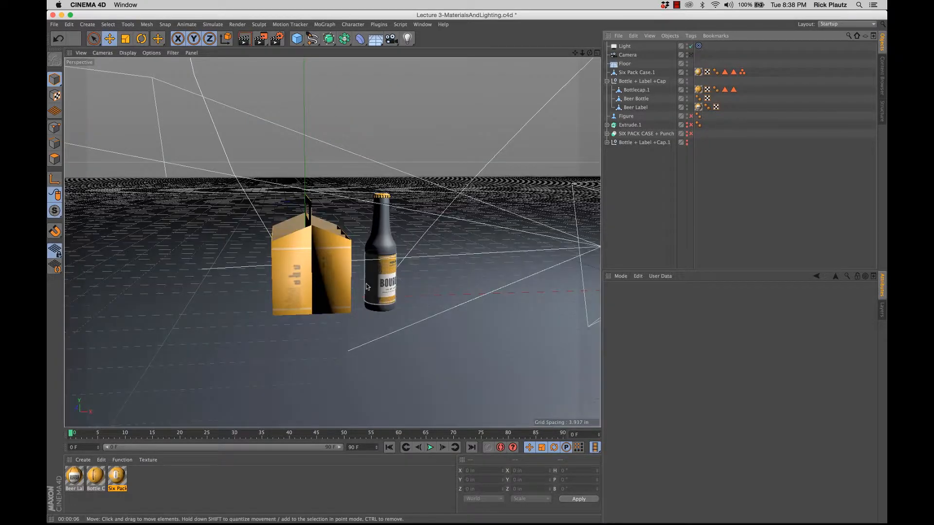
{"action": "left_click_drag", "start_coordinate": [376, 285], "coordinate": [444, 277], "text": "alt"}
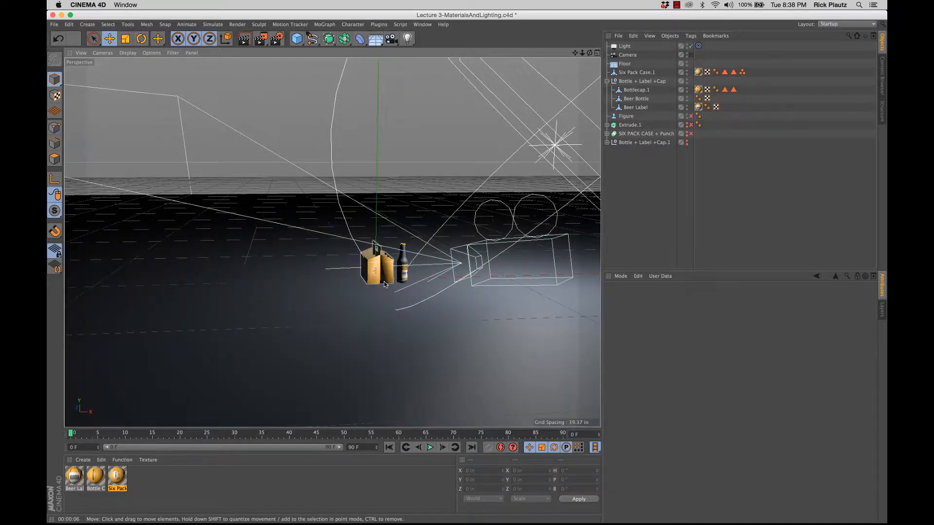
{"action": "left_click_drag", "start_coordinate": [384, 284], "coordinate": [430, 287], "text": "alt"}
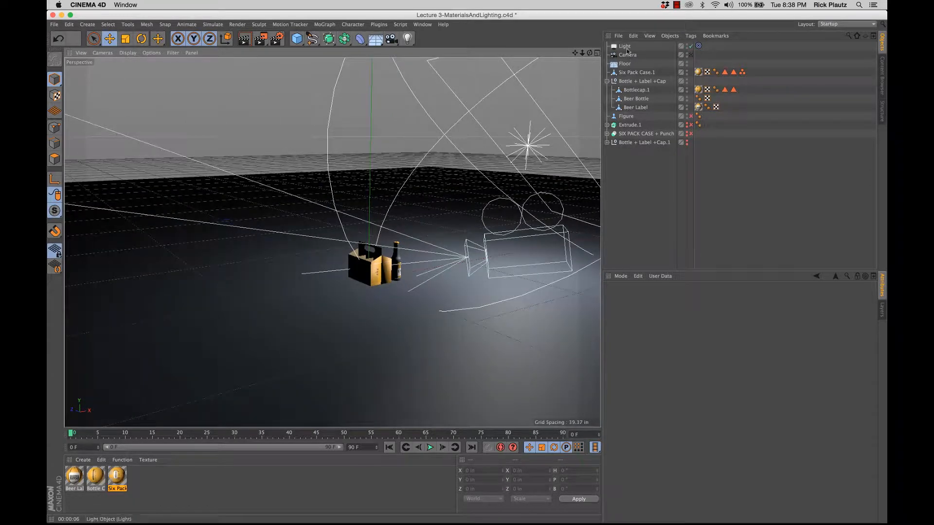
{"action": "left_click", "coordinate": [626, 48]}
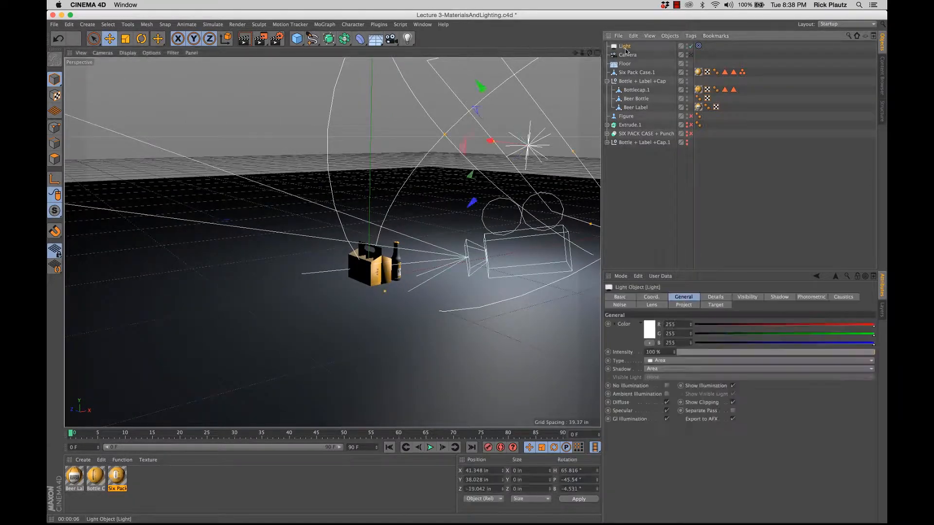
{"action": "left_click", "coordinate": [705, 369]}
{"action": "left_click", "coordinate": [695, 399]}
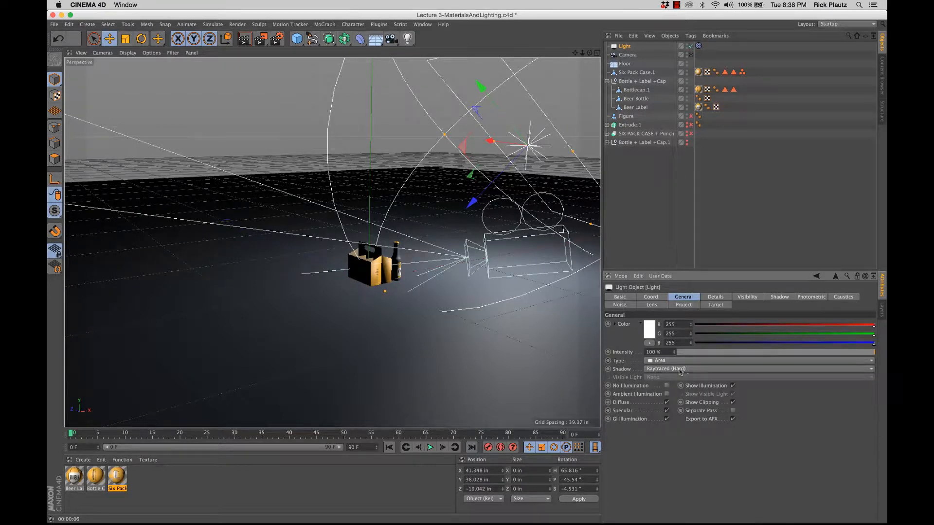
Render a preview through the scene camera to examine the hard raytraced shadows on the products
{"action": "left_click", "coordinate": [689, 54]}
{"action": "left_click", "coordinate": [655, 171]}
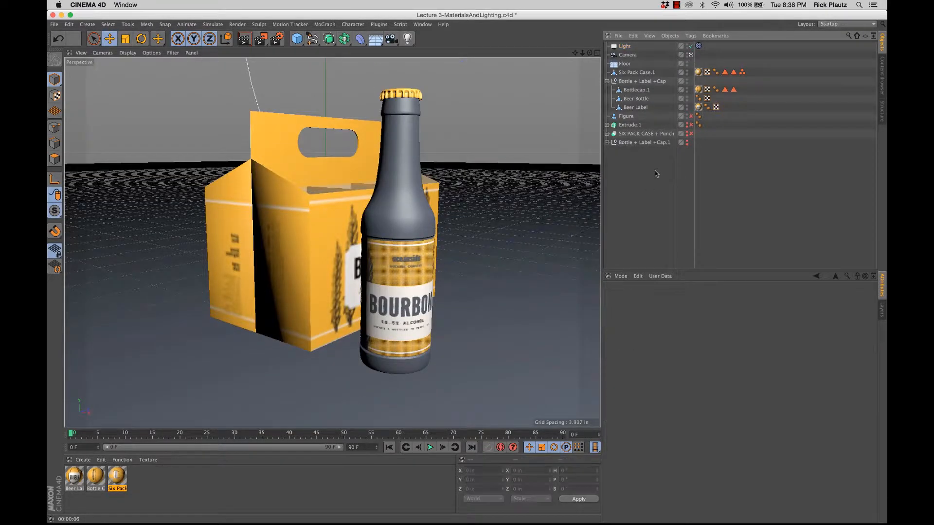
{"action": "key", "text": "super+r"}
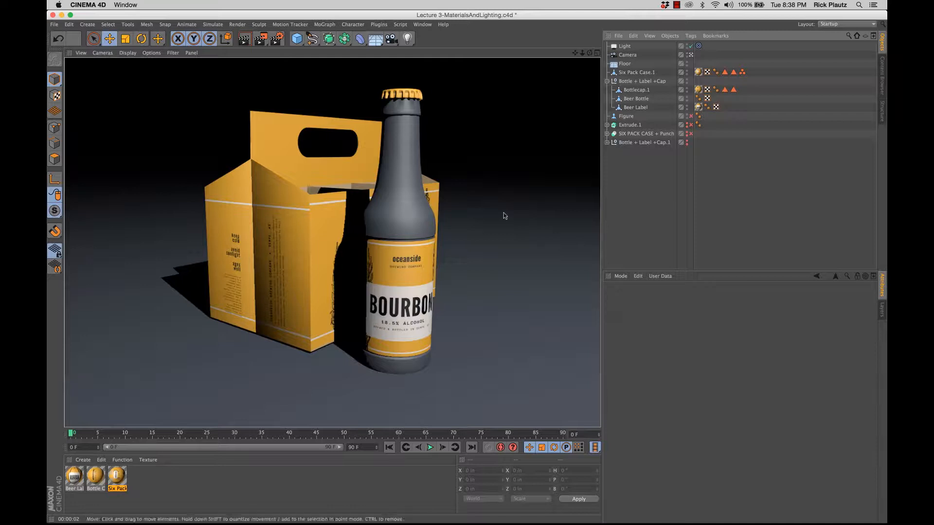
{"action": "left_click", "coordinate": [650, 168]}
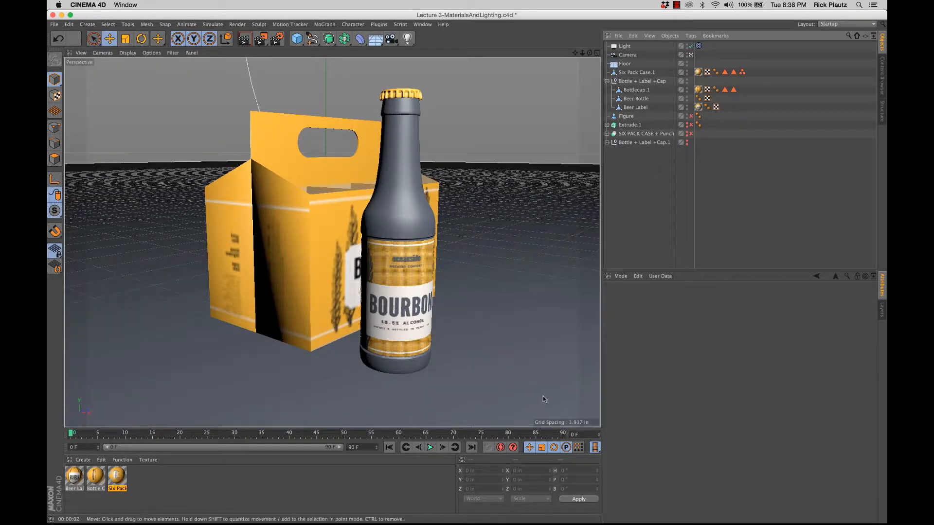
Create a new material named Bottle Glass and apply it to the beer bottle
{"action": "double_click", "coordinate": [157, 480]}
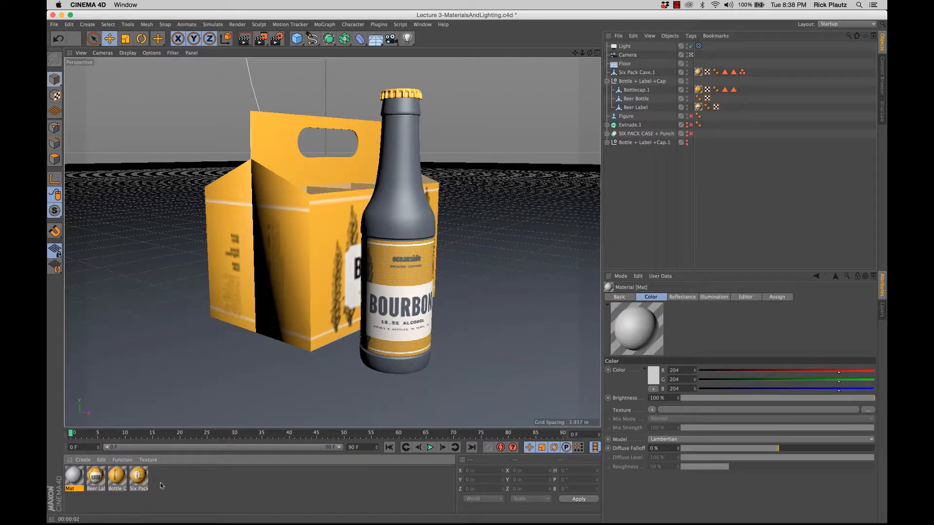
{"action": "double_click", "coordinate": [73, 477]}
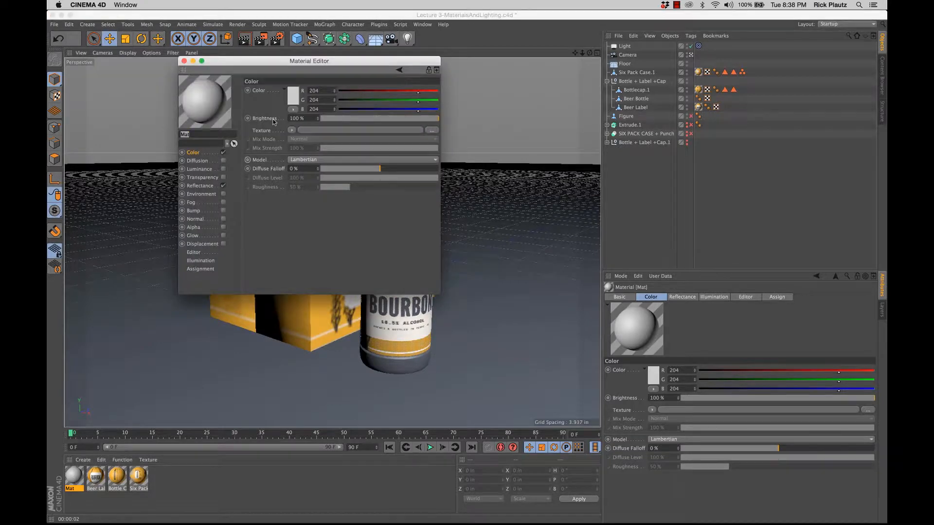
{"action": "left_click_drag", "start_coordinate": [263, 68], "coordinate": [632, 168]}
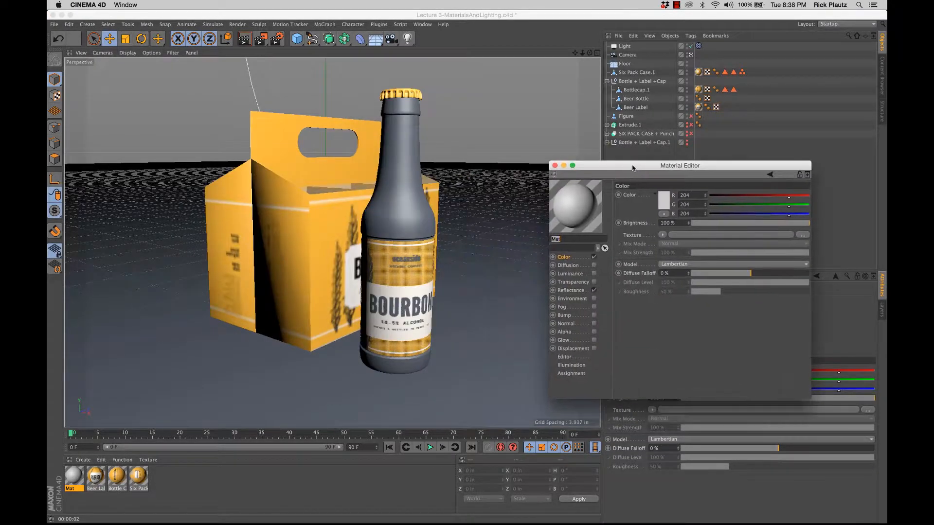
{"action": "left_click", "coordinate": [575, 237]}
{"action": "type", "text": "Bottle Glass"}
{"action": "key", "text": "Return"}
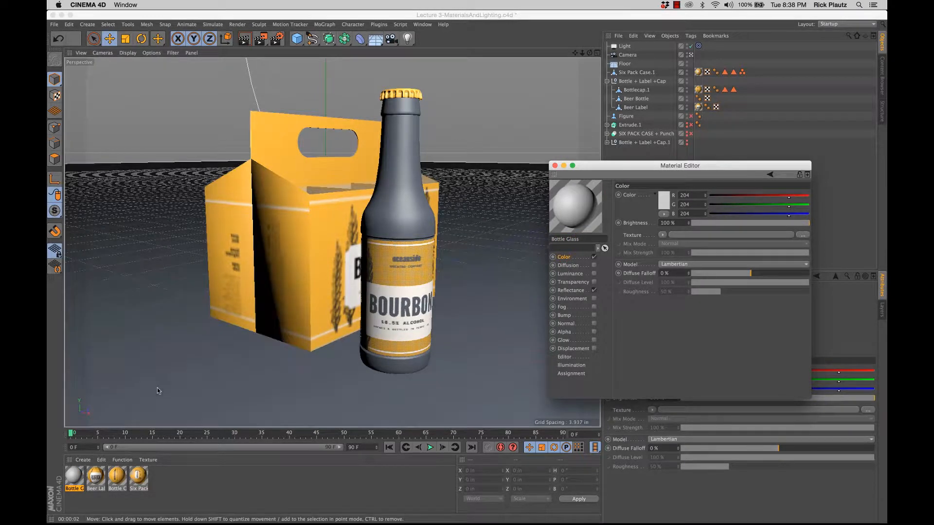
{"action": "left_click", "coordinate": [74, 476]}
{"action": "left_click_drag", "start_coordinate": [74, 475], "coordinate": [407, 195]}
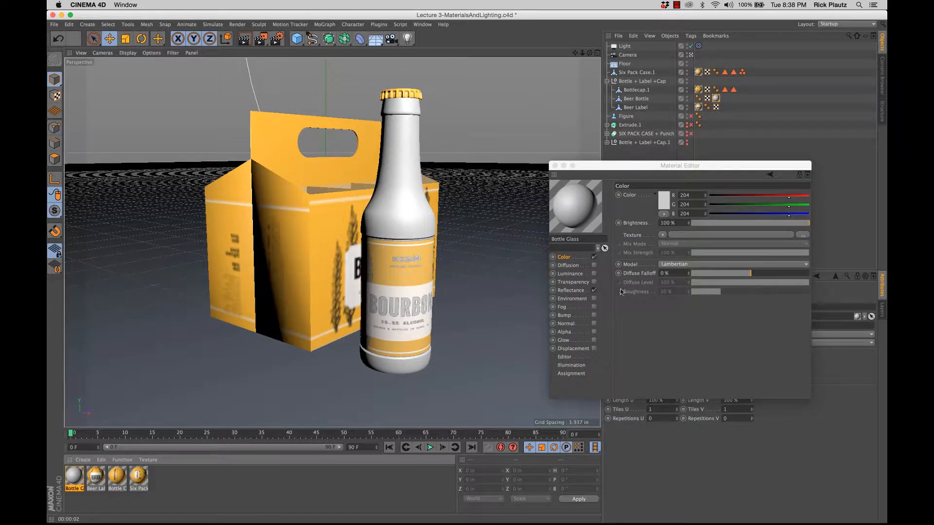
Set the Bottle Glass material's color to pure white (RGB 255, 255, 255) and enable its Transparency channel
{"action": "left_click", "coordinate": [569, 282]}
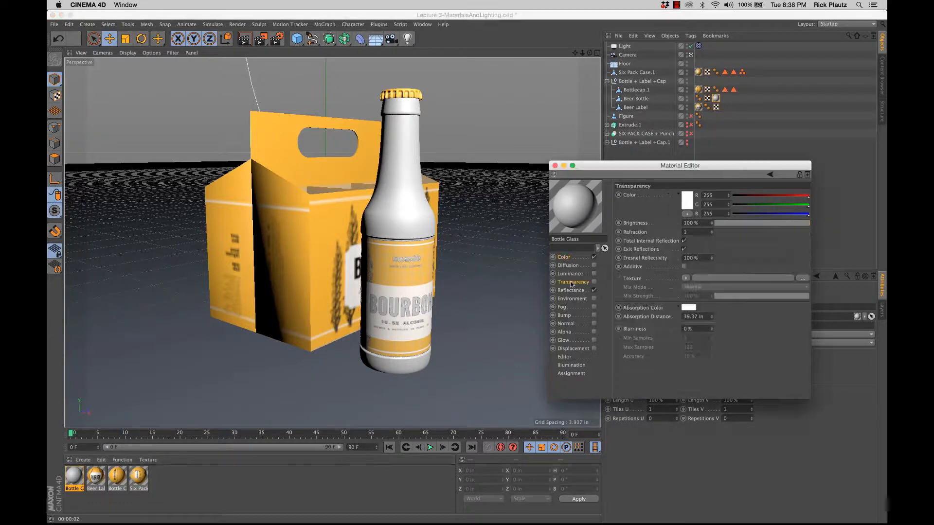
{"action": "left_click", "coordinate": [566, 257]}
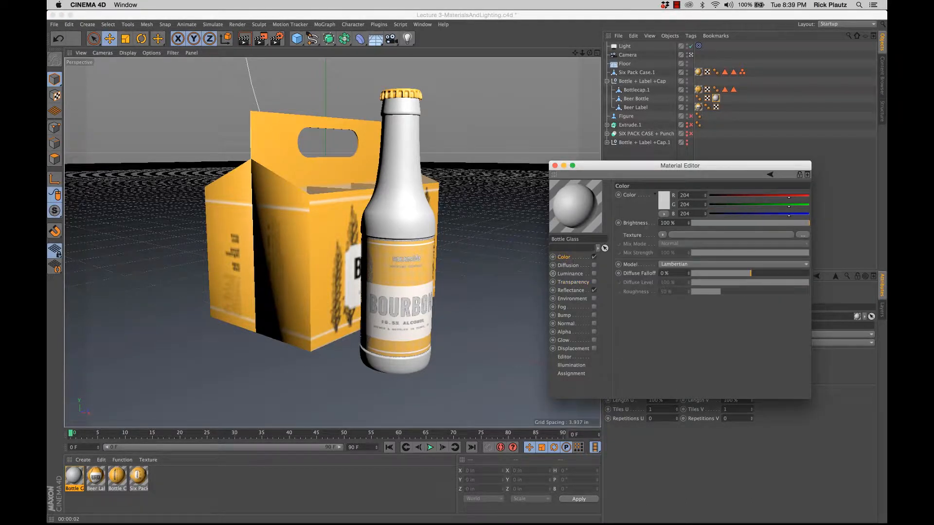
{"action": "left_click", "coordinate": [662, 202]}
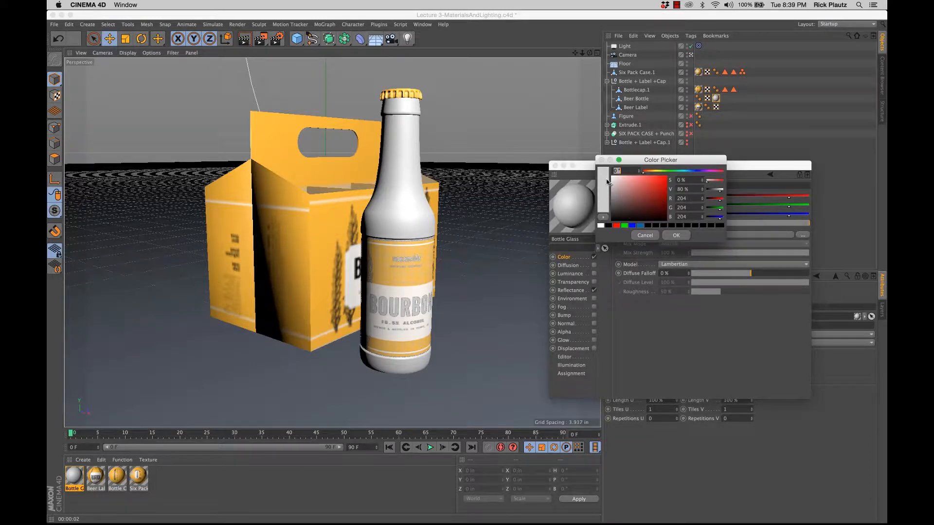
{"action": "left_click_drag", "start_coordinate": [619, 187], "coordinate": [611, 176]}
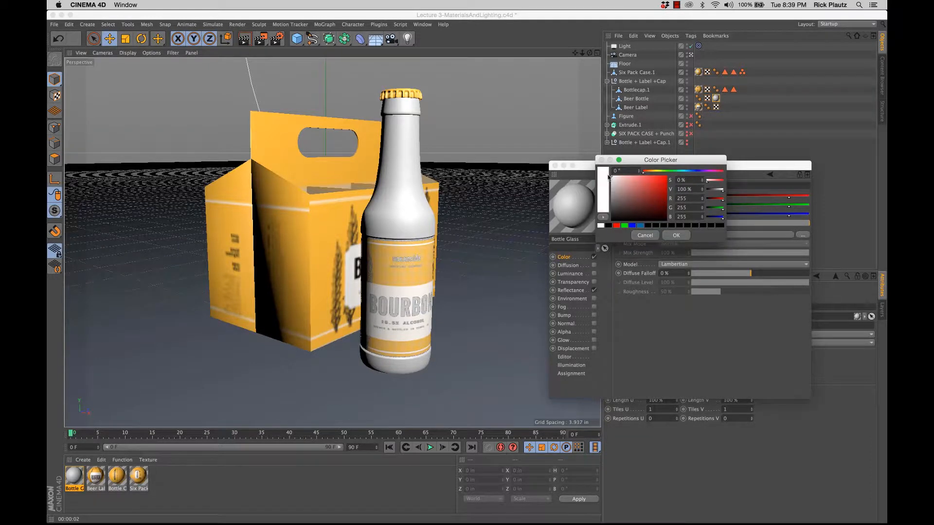
{"action": "left_click", "coordinate": [676, 235]}
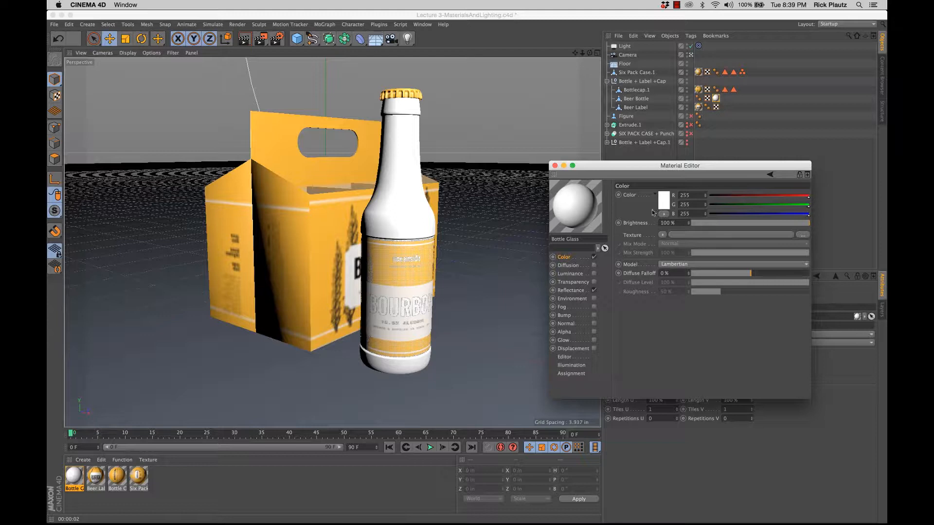
{"action": "left_click", "coordinate": [593, 283]}
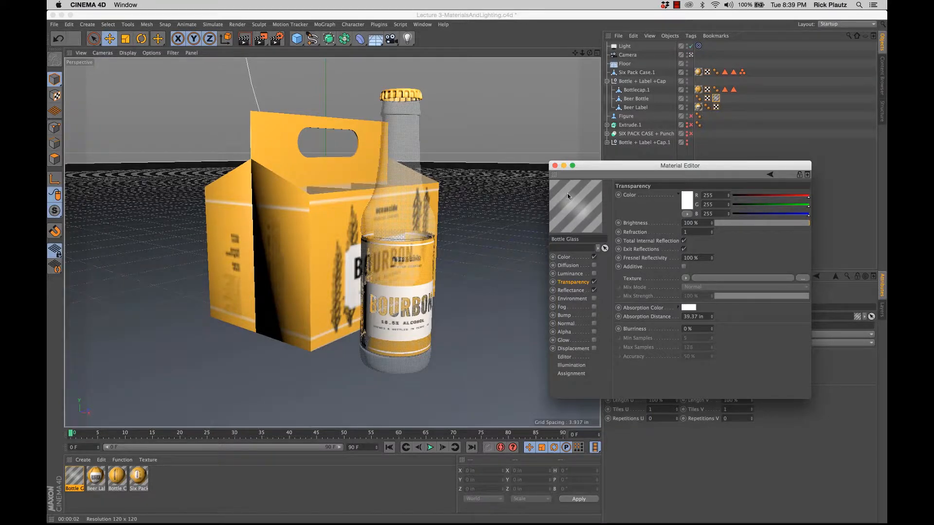
Start an interactive render region in the viewport and shrink it to a small area on the bottle's upper body
{"action": "left_click_drag", "start_coordinate": [600, 169], "coordinate": [572, 141]}
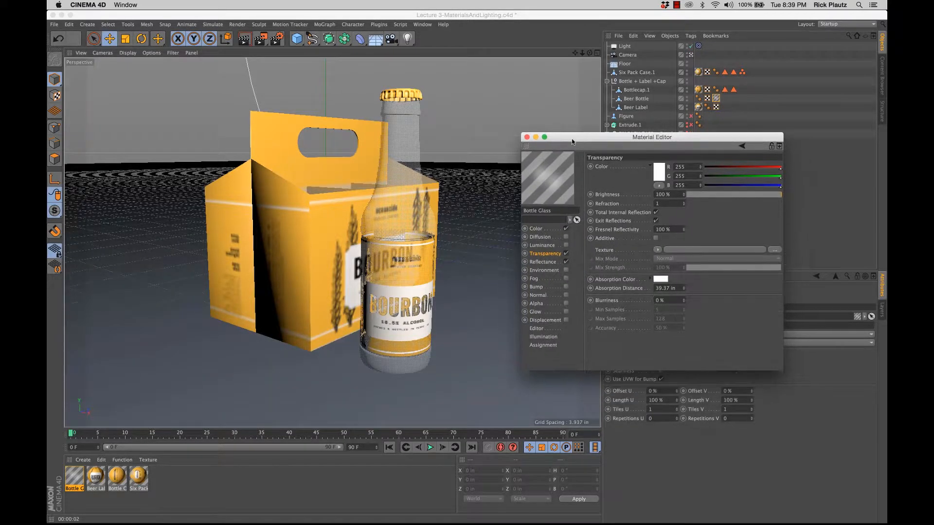
{"action": "left_click", "coordinate": [364, 15]}
{"action": "left_click_drag", "start_coordinate": [261, 39], "coordinate": [346, 171]}
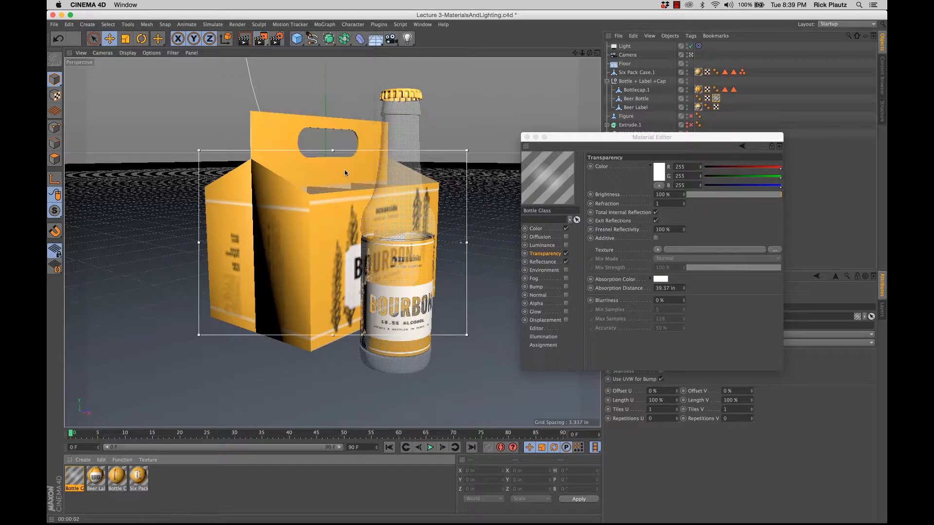
{"action": "left_click_drag", "start_coordinate": [198, 241], "coordinate": [364, 242]}
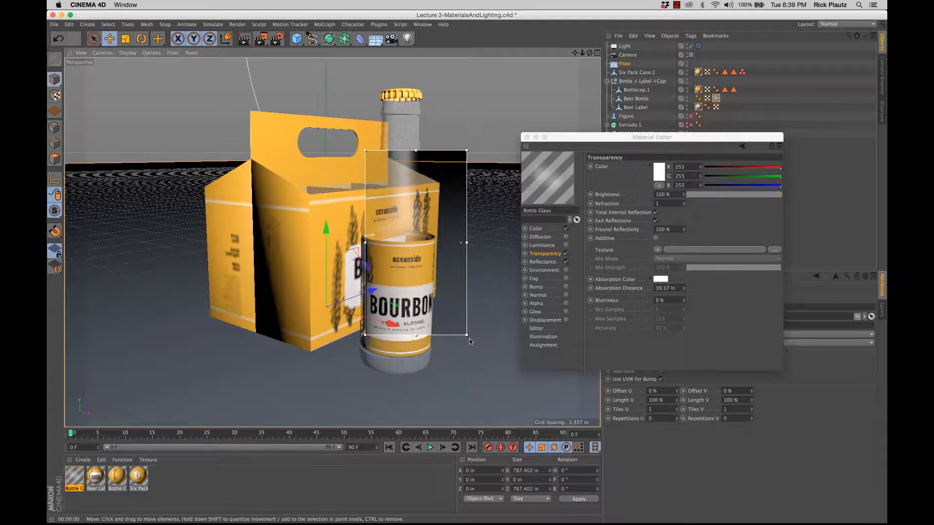
{"action": "left_click_drag", "start_coordinate": [468, 335], "coordinate": [429, 226]}
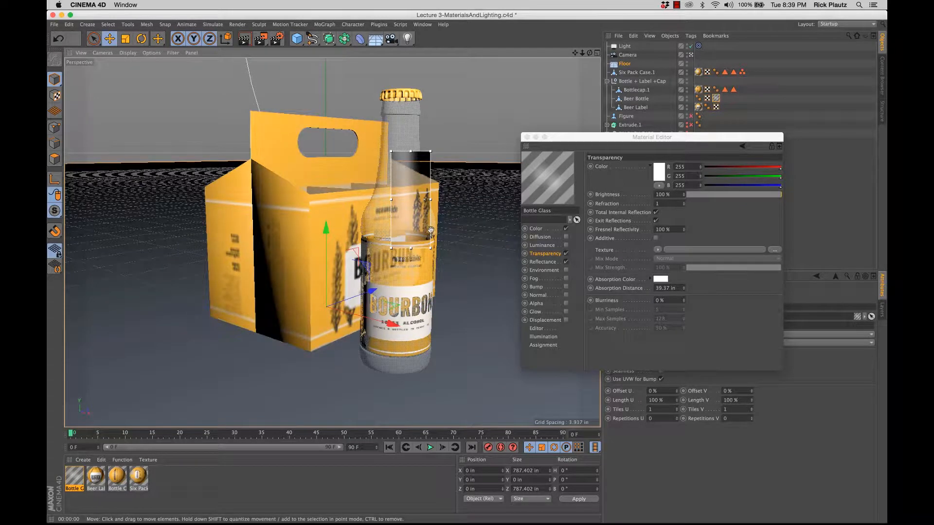
Move the render region over the bottle's label, enlarge it to cover the label, and undo the accidental floor move
{"action": "left_click_drag", "start_coordinate": [432, 229], "coordinate": [485, 152]}
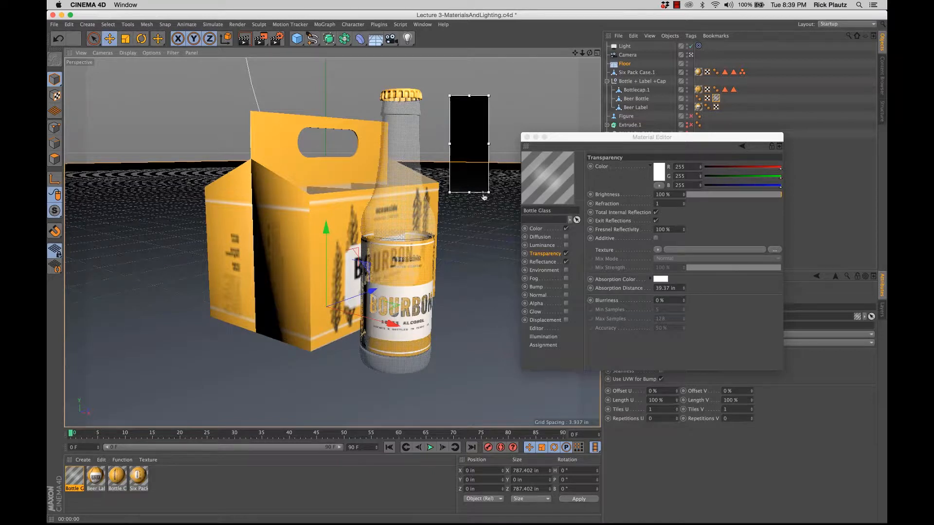
{"action": "left_click_drag", "start_coordinate": [487, 178], "coordinate": [417, 333]}
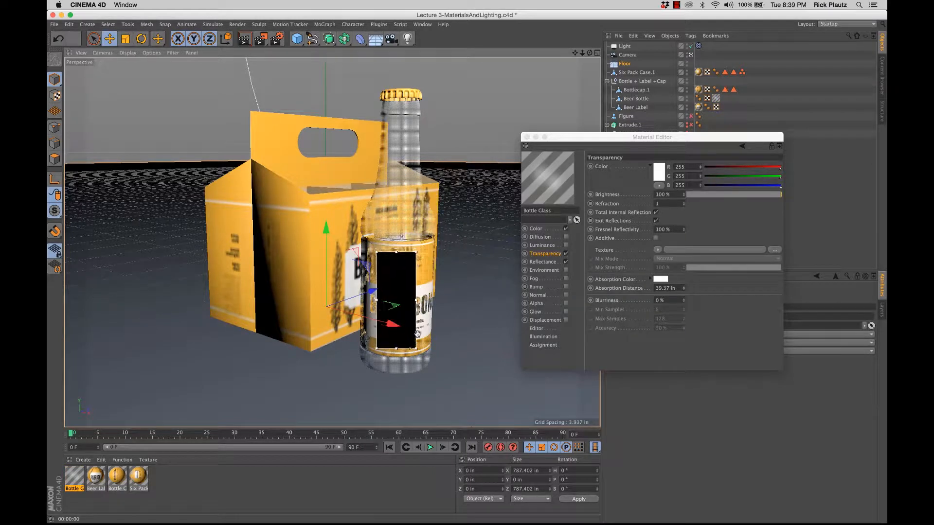
{"action": "left_click_drag", "start_coordinate": [402, 300], "coordinate": [349, 299]}
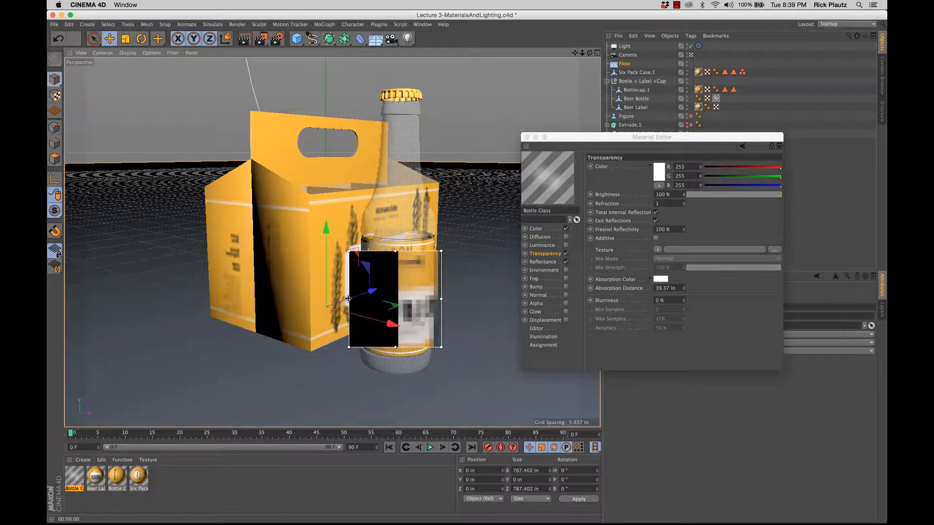
{"action": "left_click_drag", "start_coordinate": [395, 253], "coordinate": [396, 210]}
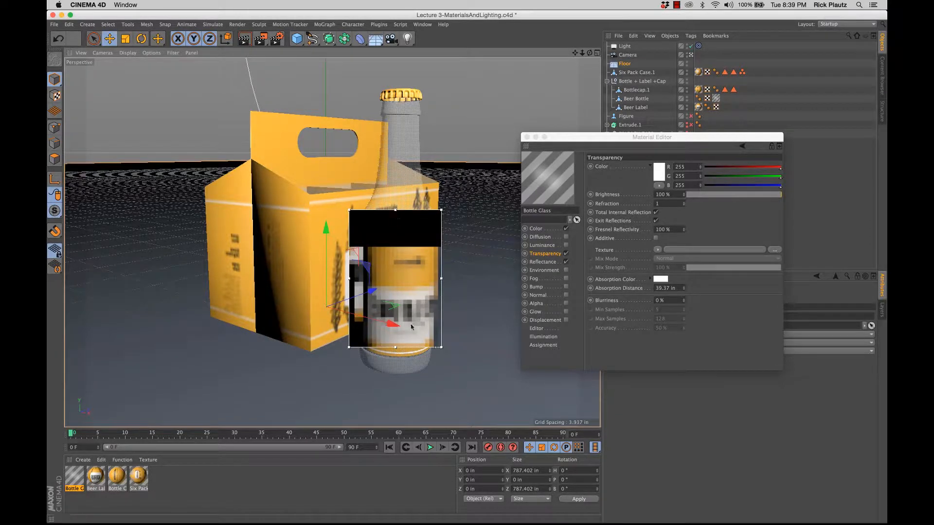
{"action": "left_click_drag", "start_coordinate": [394, 352], "coordinate": [396, 355]}
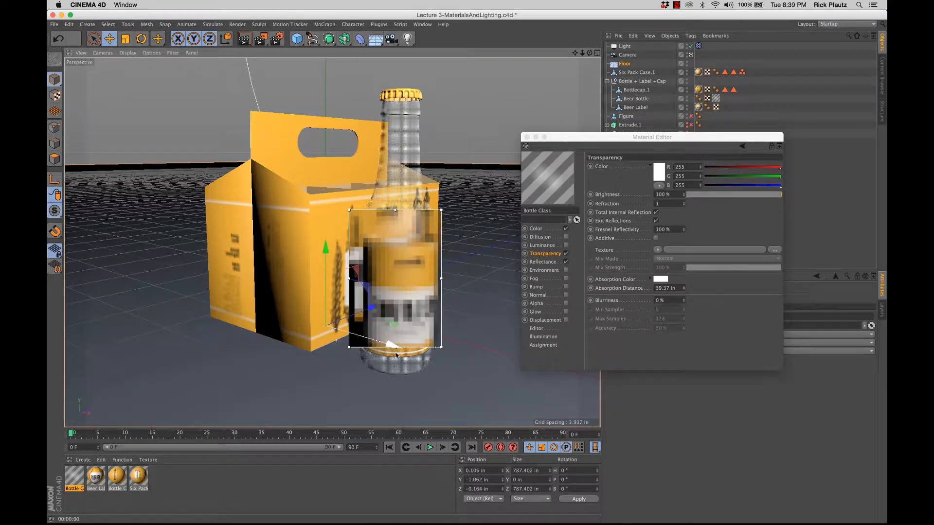
{"action": "key", "text": "super+z"}
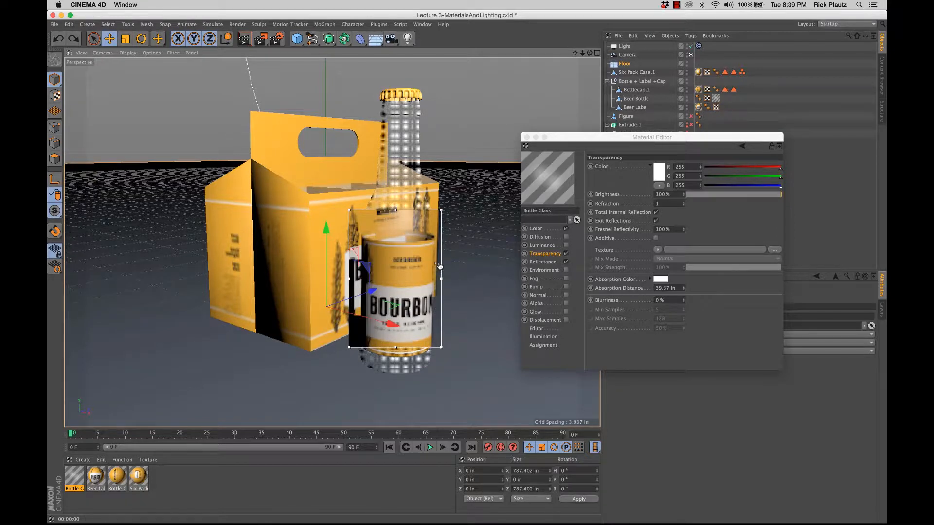
Position a more detailed render region over the bottle's neck and hide the six-pack case
{"action": "left_click_drag", "start_coordinate": [438, 264], "coordinate": [437, 206]}
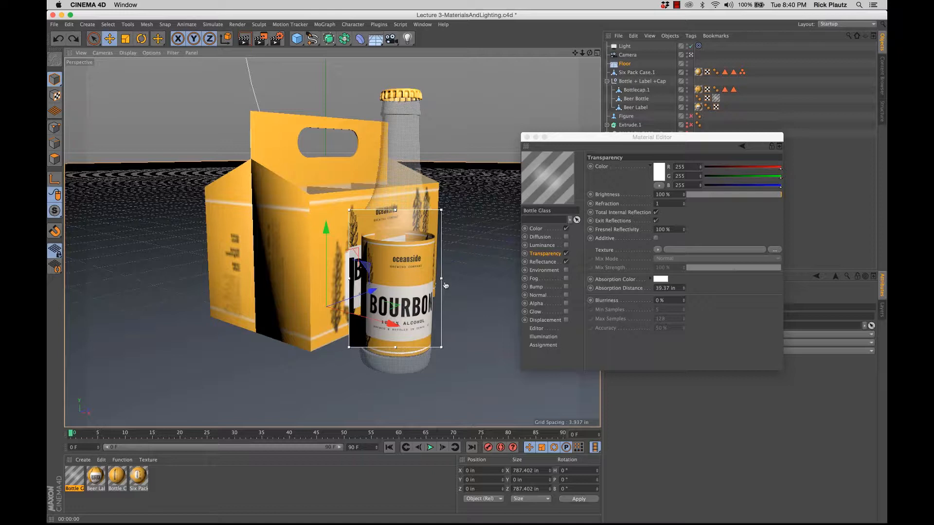
{"action": "left_click_drag", "start_coordinate": [441, 300], "coordinate": [455, 191]}
{"action": "left_click_drag", "start_coordinate": [365, 171], "coordinate": [418, 198]}
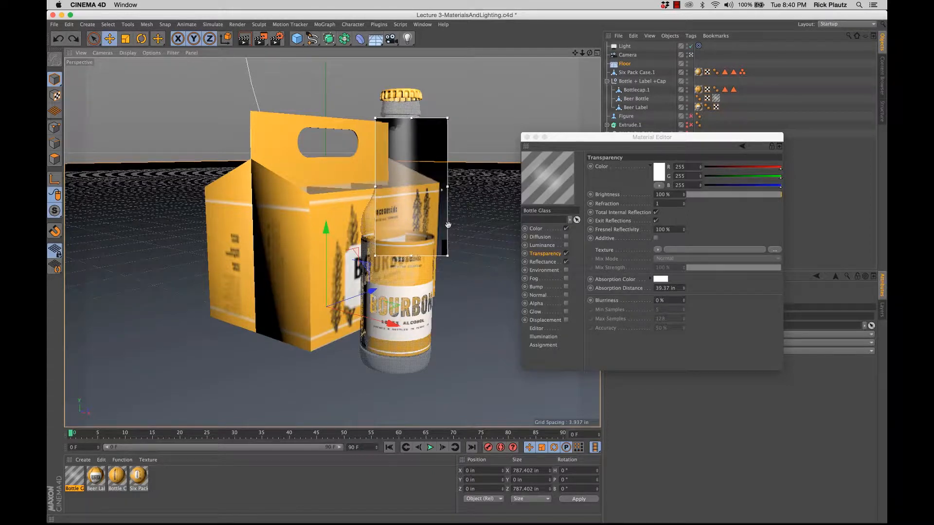
{"action": "left_click", "coordinate": [686, 71]}
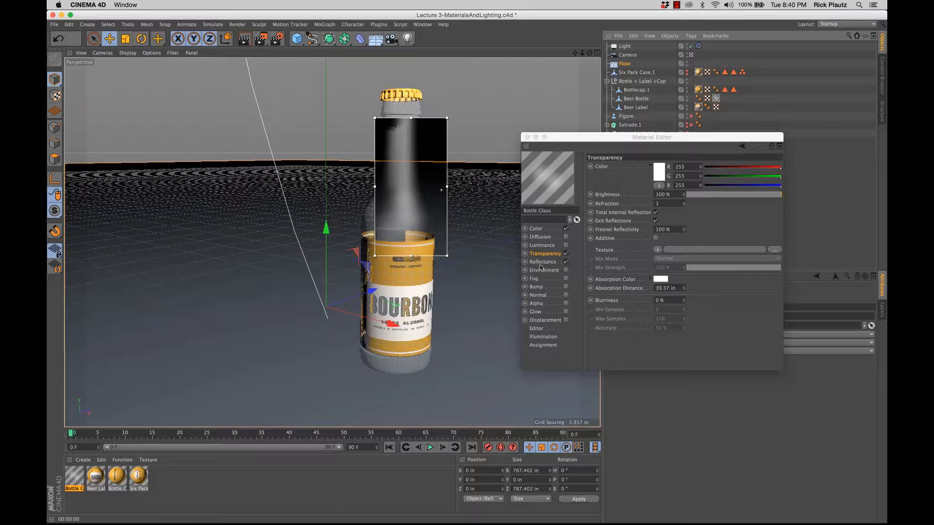
Switch the glass material's Reflectance channel off and on again to compare the render, and return to the Transparency settings
{"action": "left_click", "coordinate": [565, 262]}
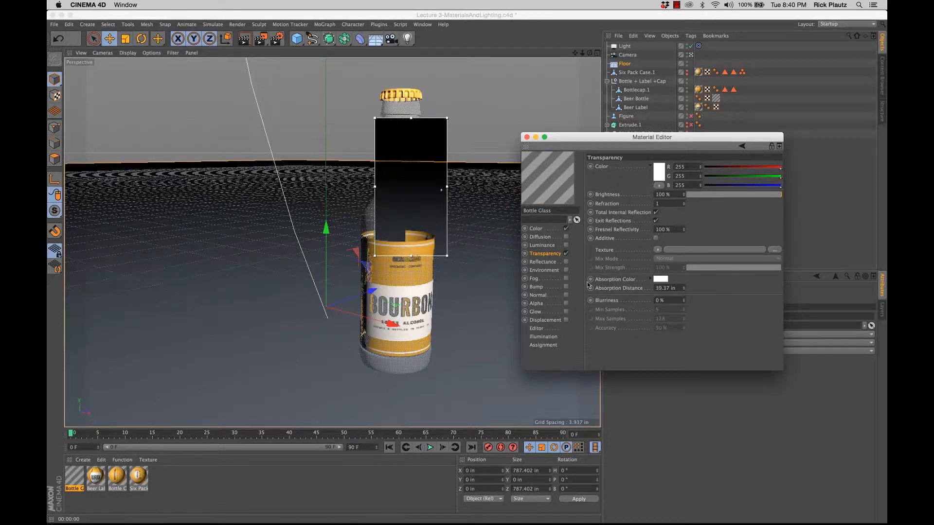
{"action": "left_click", "coordinate": [566, 262]}
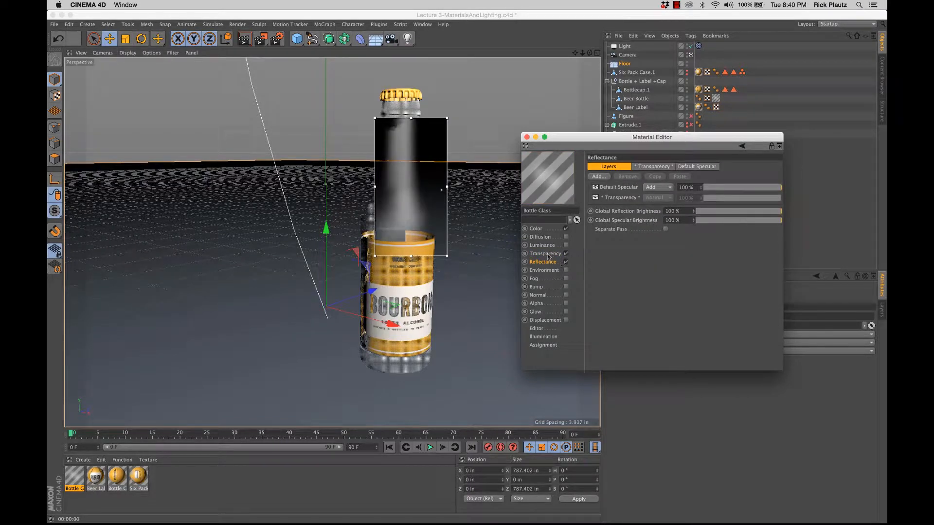
{"action": "left_click", "coordinate": [546, 254]}
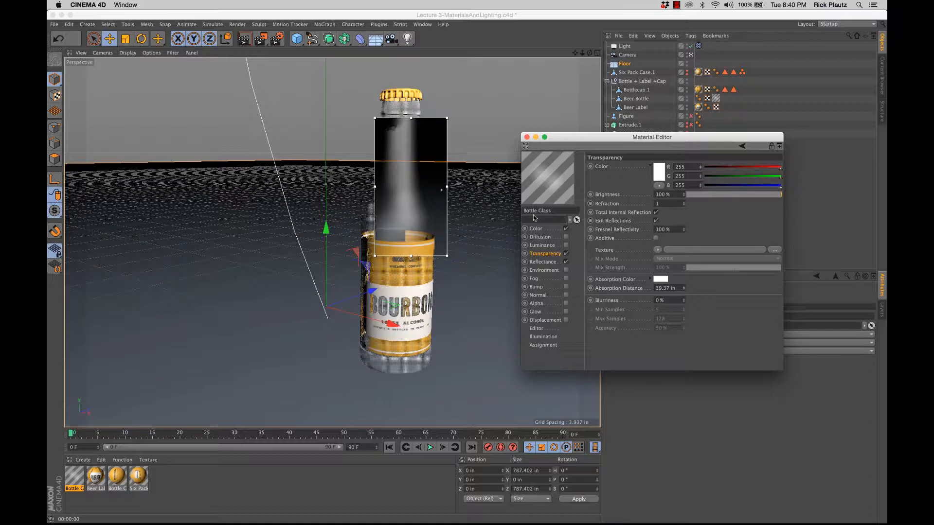
Switch to the Chrome browser and search Google for "glass ior" across all results instead of images
{"action": "key", "text": "ctrl+Right"}
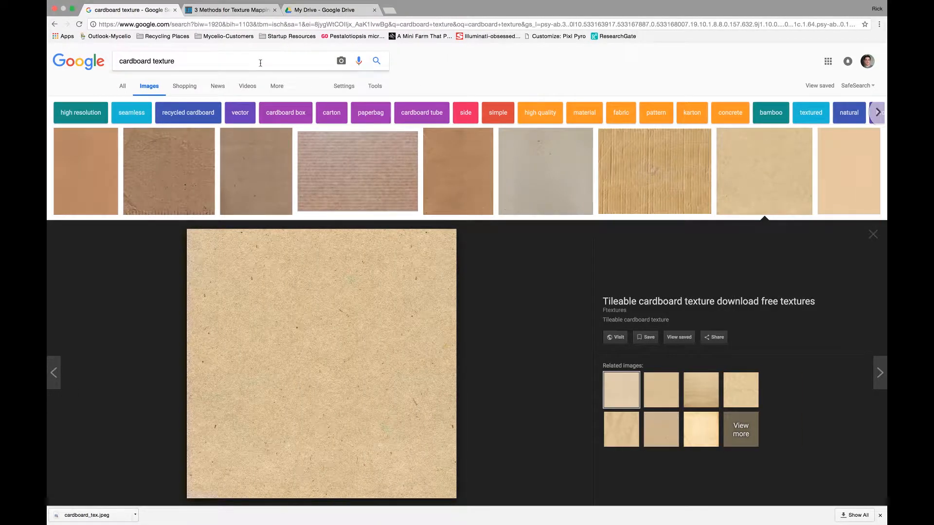
{"action": "triple_click", "coordinate": [260, 63]}
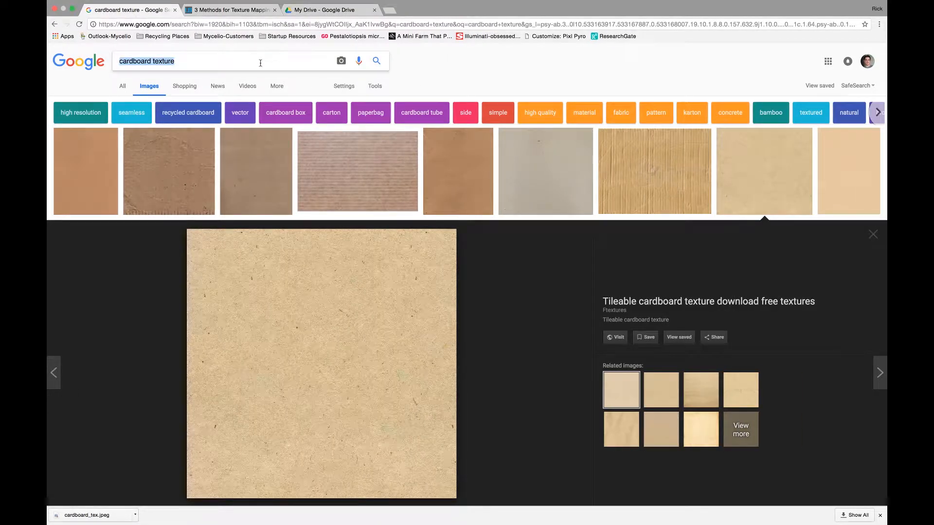
{"action": "type", "text": "glass ior"}
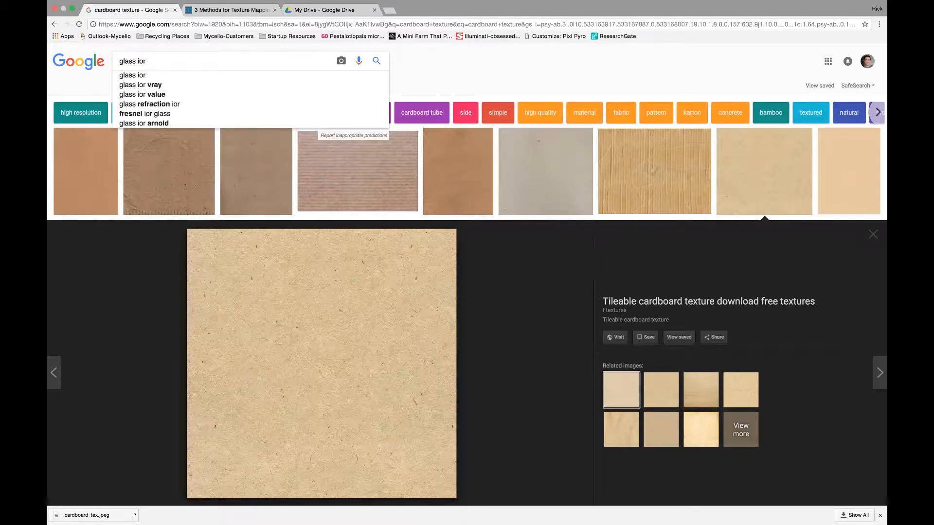
{"action": "key", "text": "Return"}
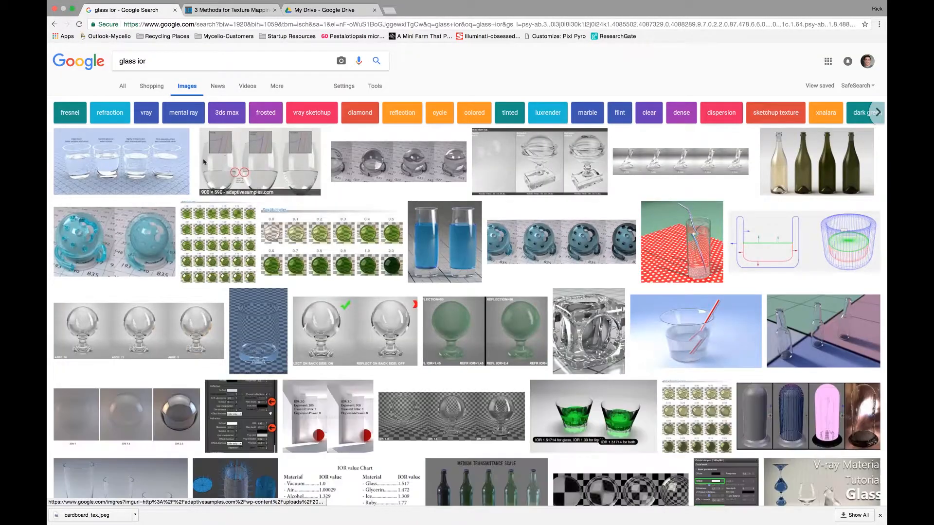
{"action": "left_click", "coordinate": [122, 86]}
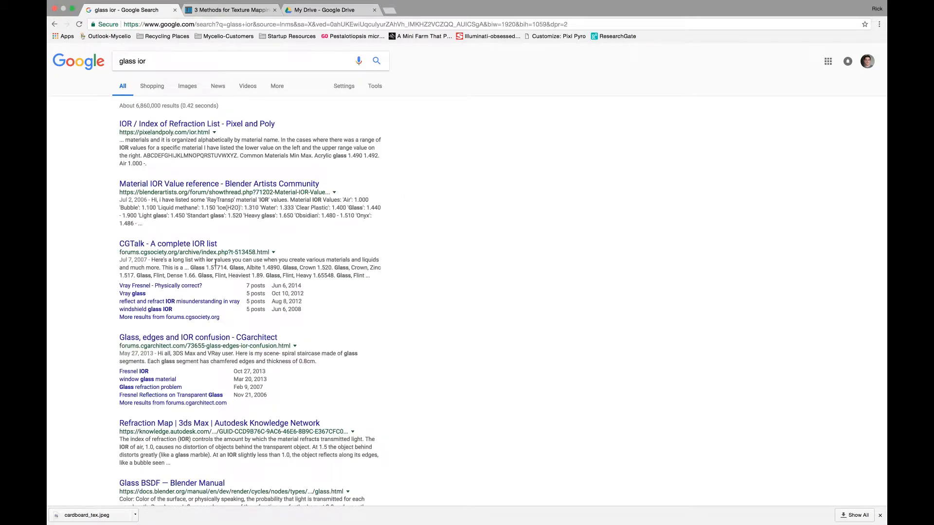
Look through the search results and open the IOR / Index of Refraction List from Pixel and Poly
{"action": "scroll", "coordinate": [344, 240], "scroll_direction": "down", "scroll_amount": 5}
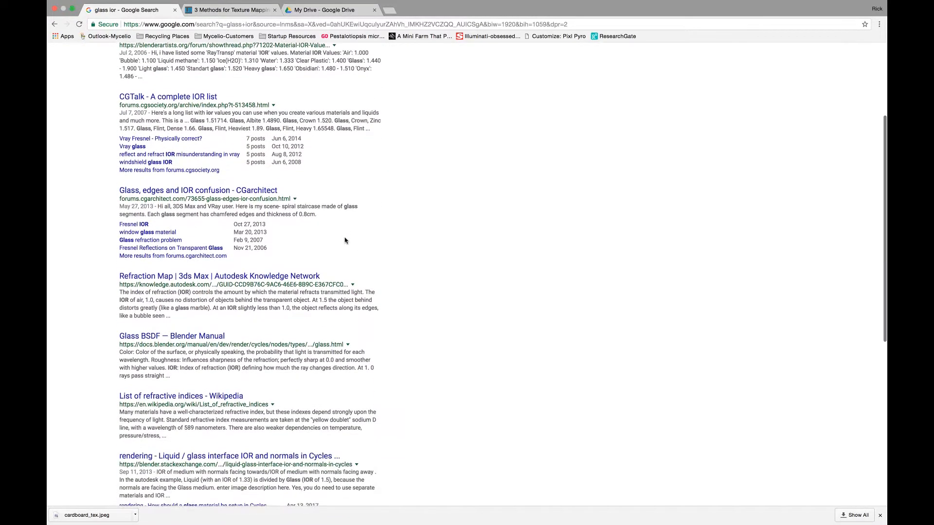
{"action": "scroll", "coordinate": [345, 240], "scroll_direction": "up", "scroll_amount": 5}
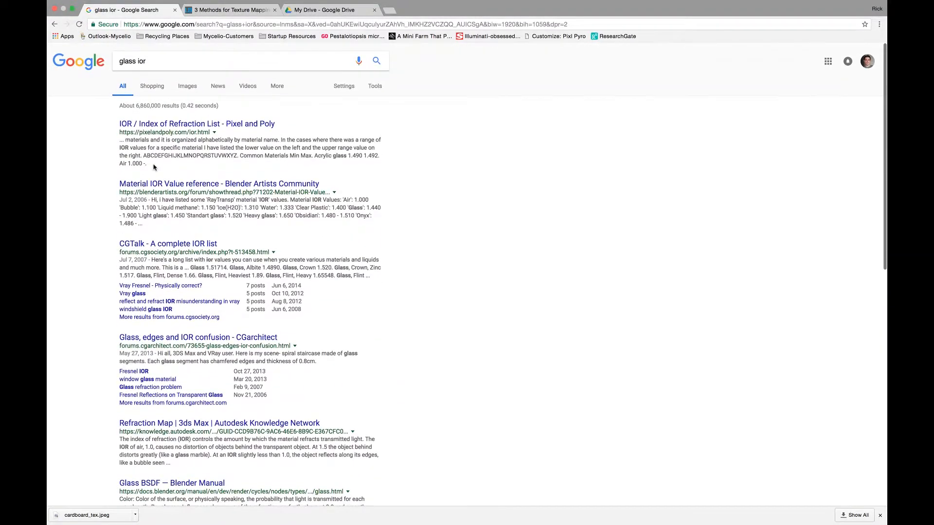
{"action": "left_click", "coordinate": [204, 125]}
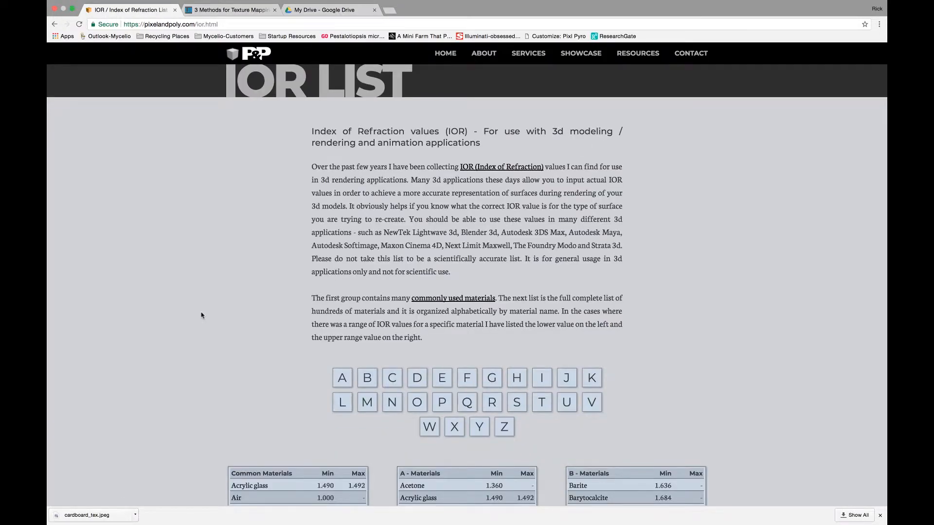
Look up glass in the IOR list's common materials and in its G section
{"action": "scroll", "coordinate": [201, 315], "scroll_direction": "down", "scroll_amount": 6}
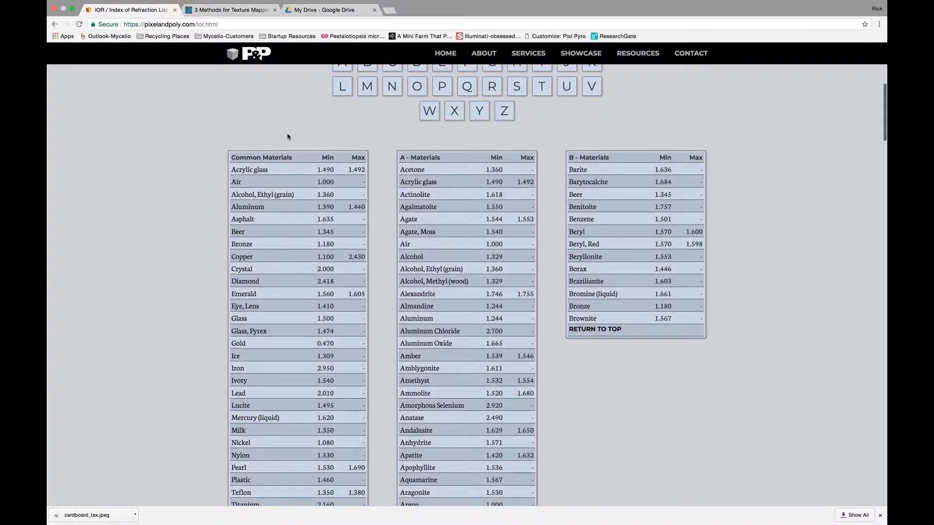
{"action": "scroll", "coordinate": [265, 235], "scroll_direction": "down", "scroll_amount": 1}
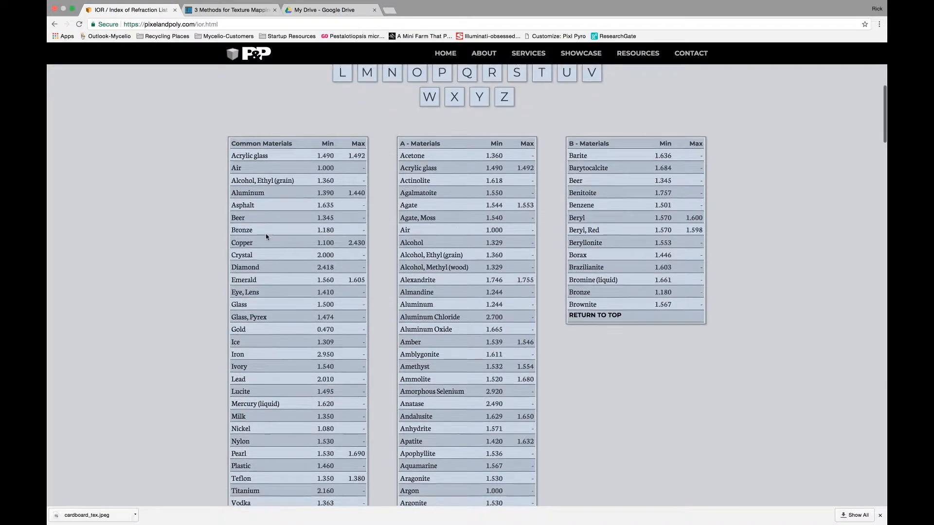
{"action": "scroll", "coordinate": [266, 236], "scroll_direction": "up", "scroll_amount": 7}
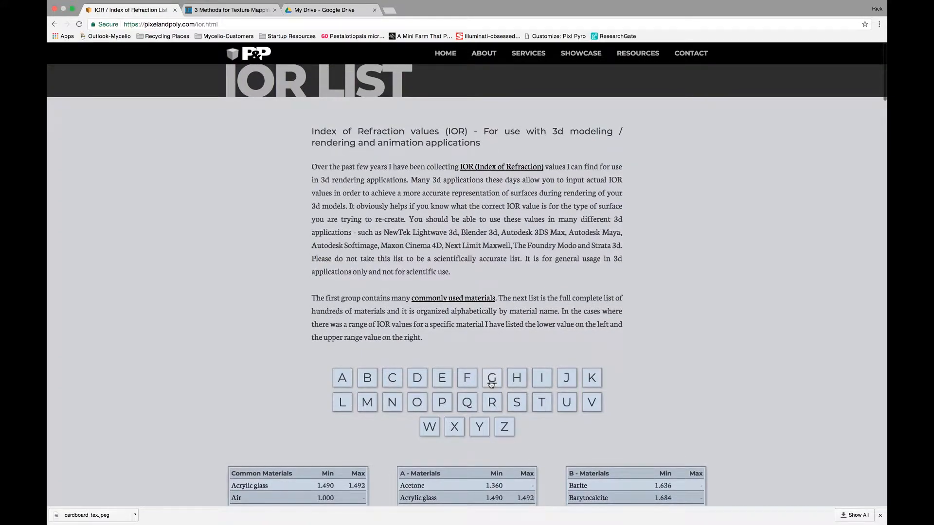
{"action": "left_click", "coordinate": [491, 382]}
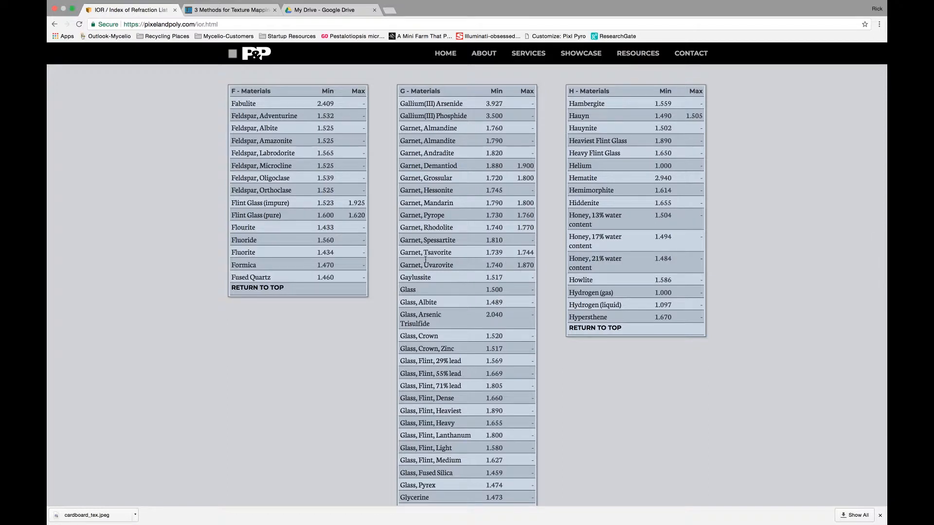
{"action": "scroll", "coordinate": [433, 292], "scroll_direction": "up", "scroll_amount": 2}
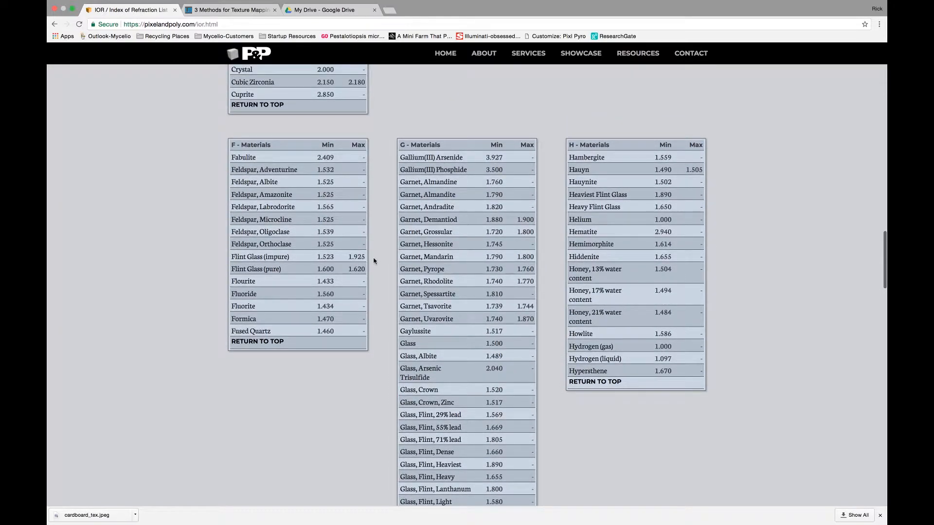
Switch back to Cinema 4D, rechecking the IOR list once, and set the Bottle Glass transparency refraction to 1.489
{"action": "key", "text": "ctrl+Left"}
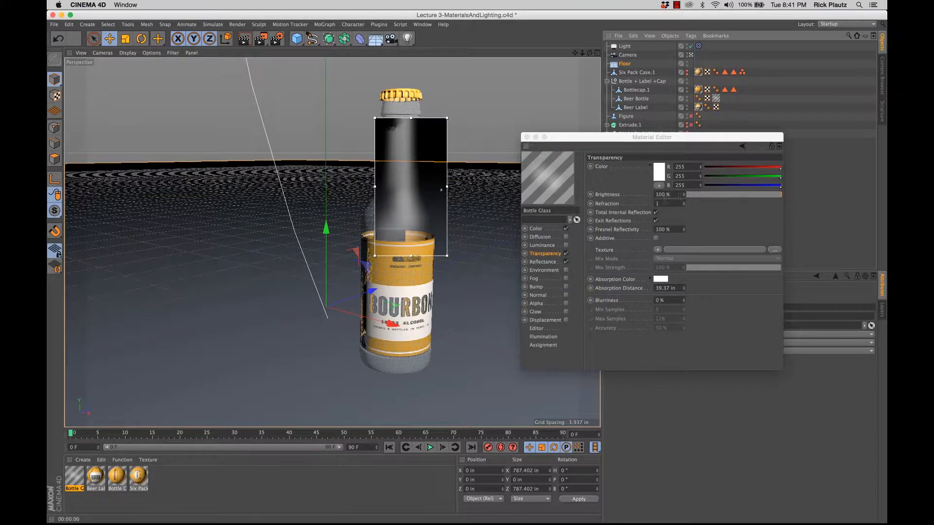
{"action": "key", "text": "ctrl+Right"}
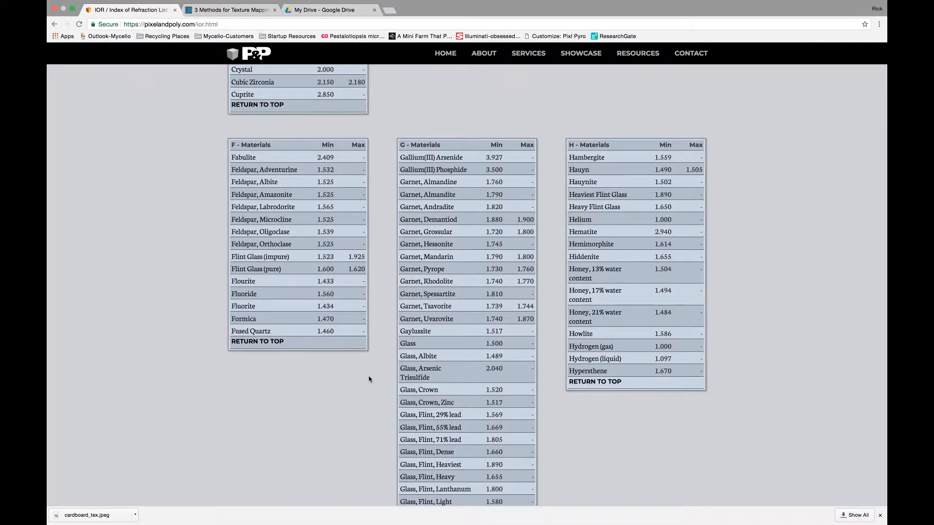
{"action": "key", "text": "ctrl+Left"}
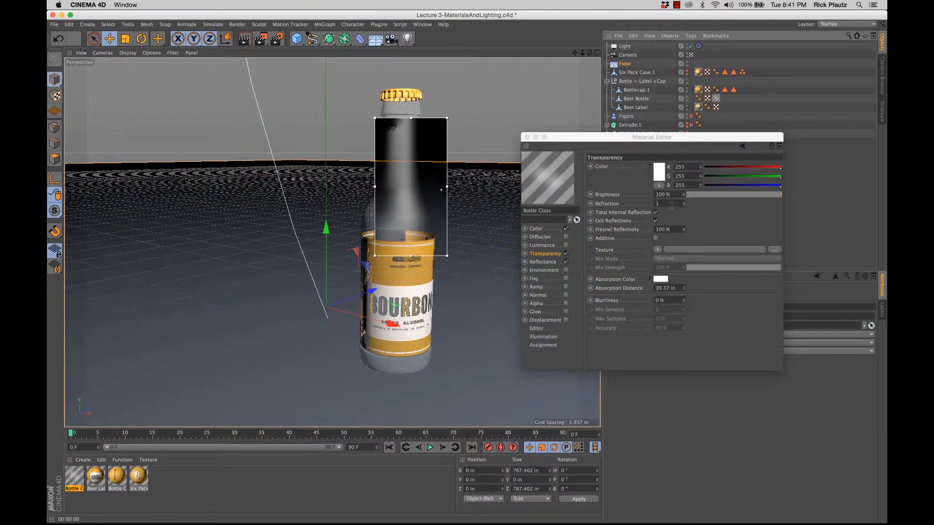
{"action": "left_click", "coordinate": [671, 204]}
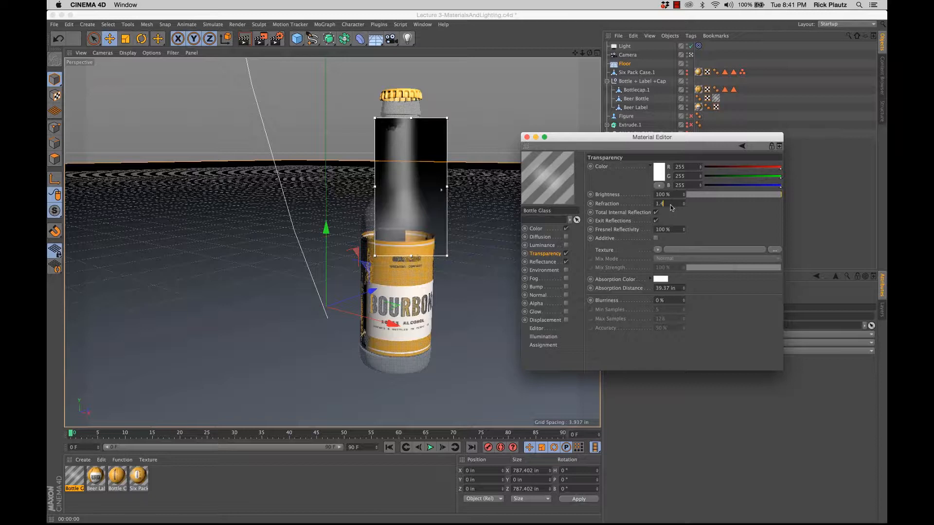
{"action": "type", "text": ".489"}
{"action": "key", "text": "Return"}
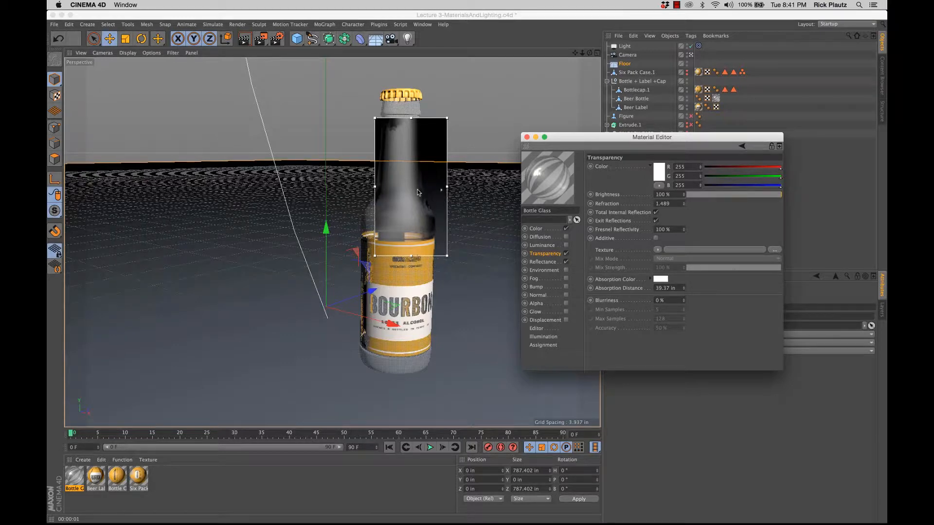
Examine the refraction through the bottle's neck and shoulder in the interactive render region from several angles and distances
{"action": "left_click_drag", "start_coordinate": [420, 217], "coordinate": [404, 204], "text": "alt"}
{"action": "right_click_drag", "start_coordinate": [403, 203], "coordinate": [464, 191], "text": "alt"}
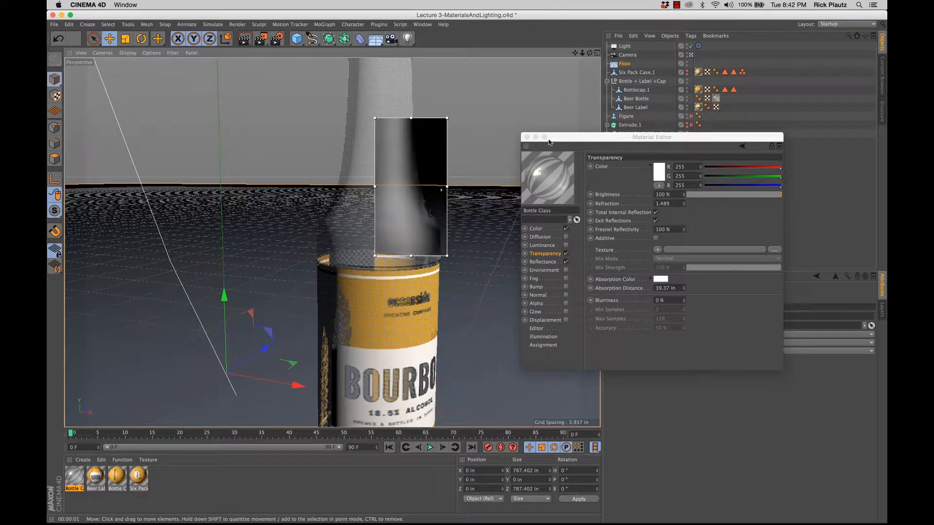
{"action": "left_click_drag", "start_coordinate": [427, 209], "coordinate": [290, 223], "text": "alt"}
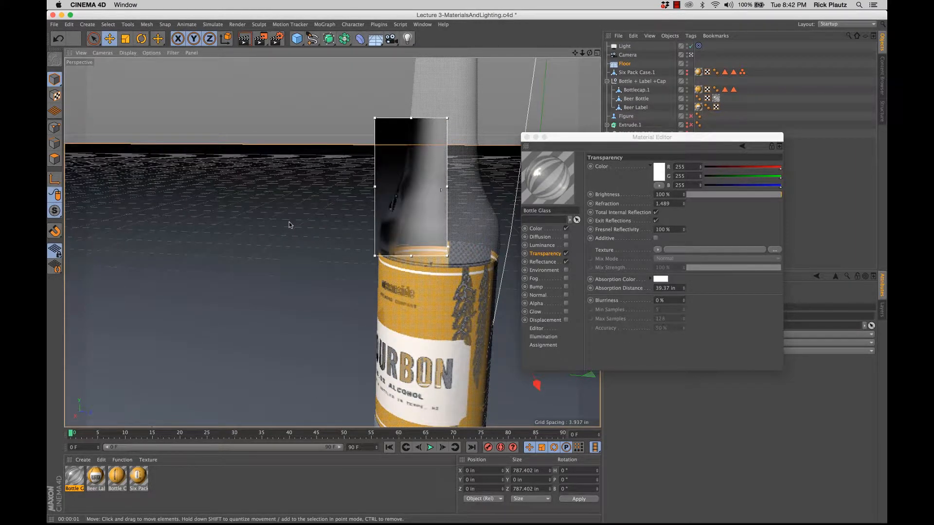
{"action": "left_click_drag", "start_coordinate": [384, 211], "coordinate": [507, 209], "text": "alt"}
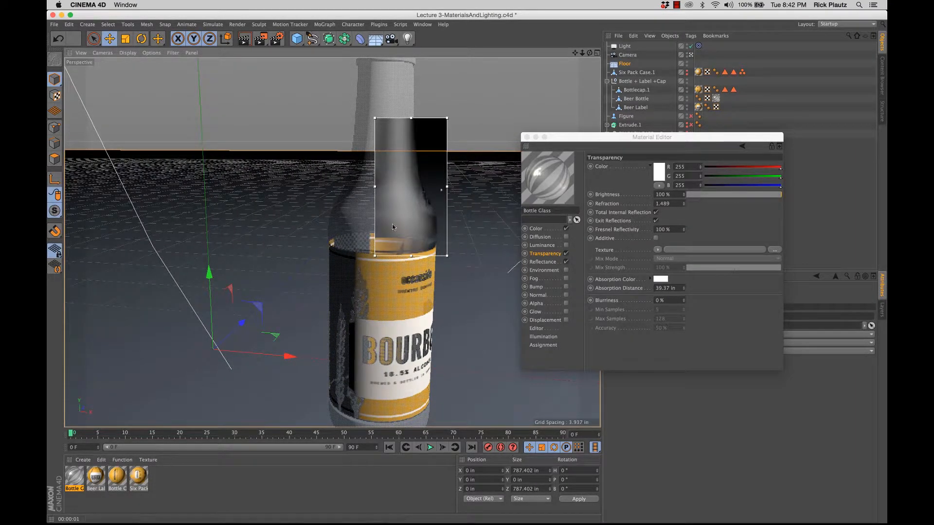
{"action": "middle_click_drag", "start_coordinate": [384, 228], "coordinate": [382, 281], "text": "alt"}
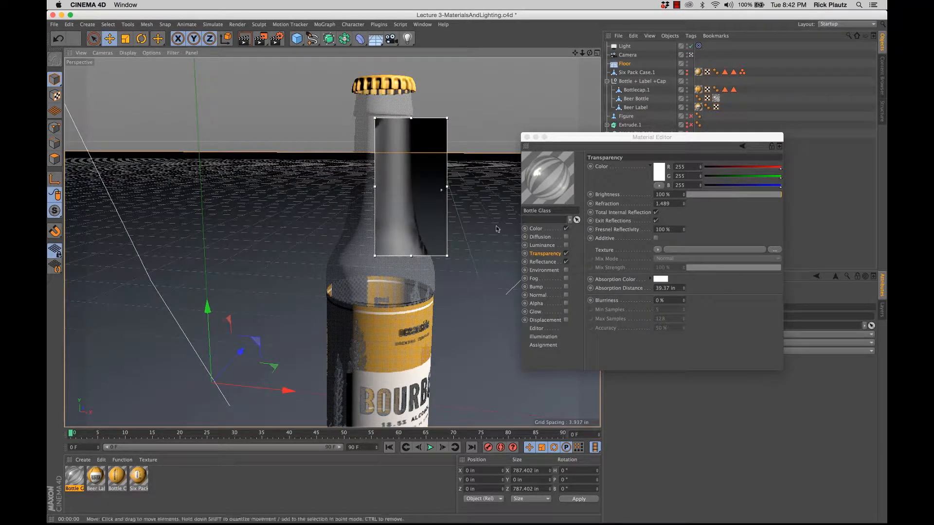
{"action": "middle_click_drag", "start_coordinate": [408, 254], "coordinate": [425, 223], "text": "alt"}
{"action": "scroll", "coordinate": [423, 223], "scroll_direction": "up", "scroll_amount": 5}
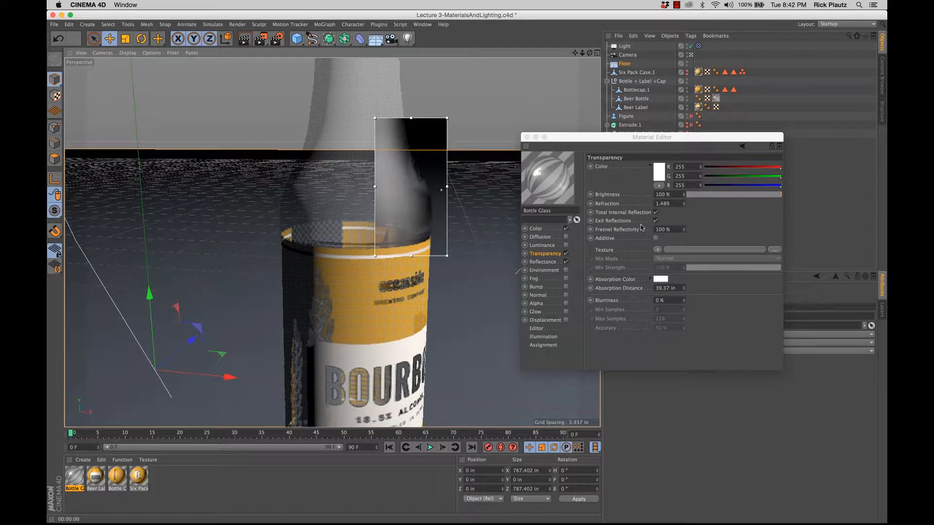
{"action": "middle_click_drag", "start_coordinate": [422, 209], "coordinate": [423, 213], "text": "alt"}
{"action": "scroll", "coordinate": [423, 212], "scroll_direction": "up", "scroll_amount": 3}
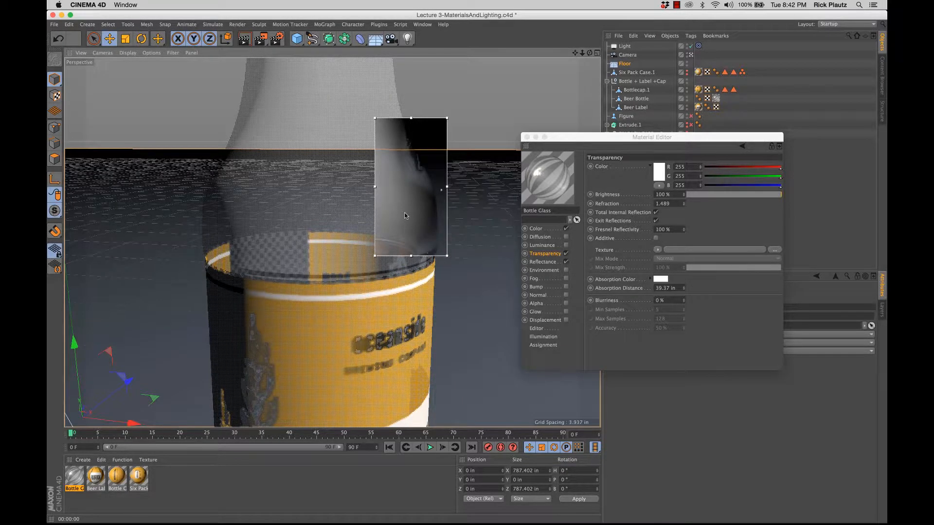
{"action": "scroll", "coordinate": [404, 212], "scroll_direction": "down", "scroll_amount": 3}
{"action": "right_click_drag", "start_coordinate": [371, 230], "coordinate": [378, 228], "text": "alt"}
{"action": "middle_click_drag", "start_coordinate": [378, 228], "coordinate": [383, 227], "text": "alt"}
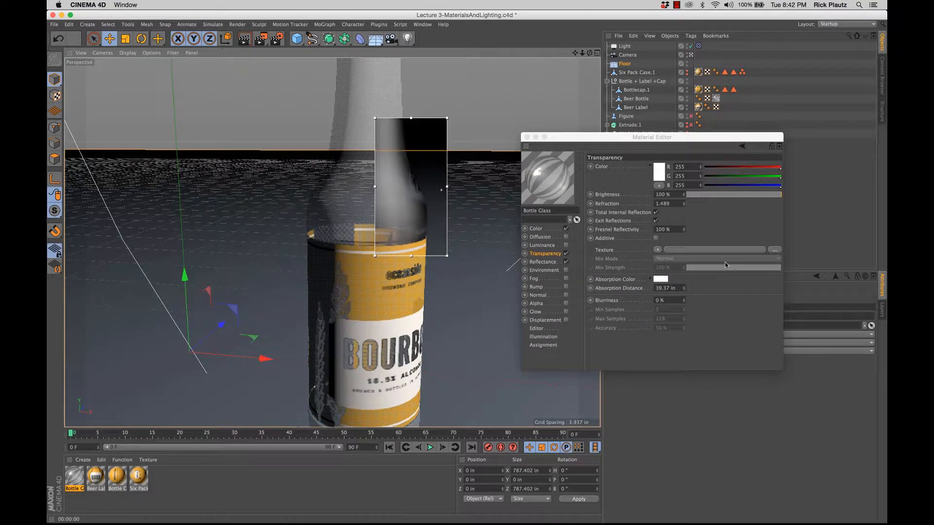
Disable Exit Reflections for the bottle glass and inspect the rendered neck and shoulder
{"action": "left_click", "coordinate": [655, 221]}
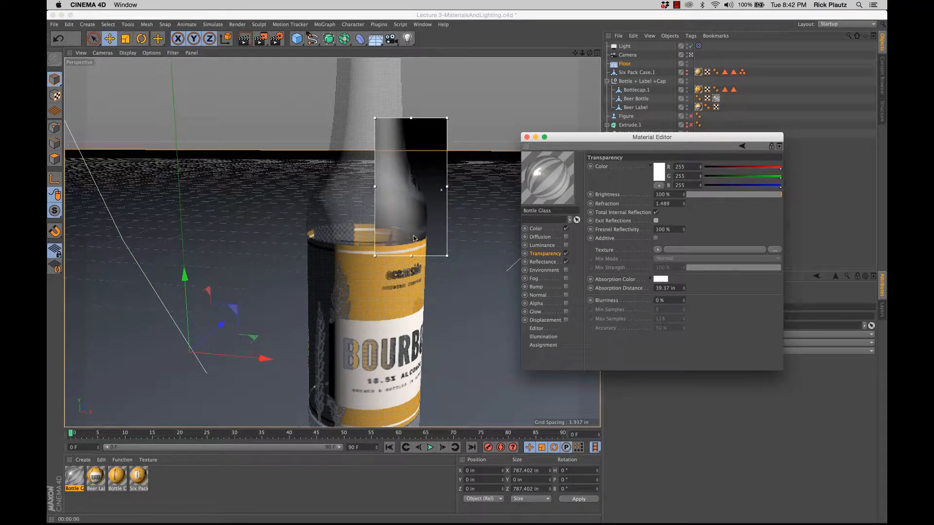
{"action": "right_click_drag", "start_coordinate": [414, 239], "coordinate": [392, 246], "text": "alt"}
{"action": "left_click_drag", "start_coordinate": [332, 242], "coordinate": [428, 238], "text": "alt"}
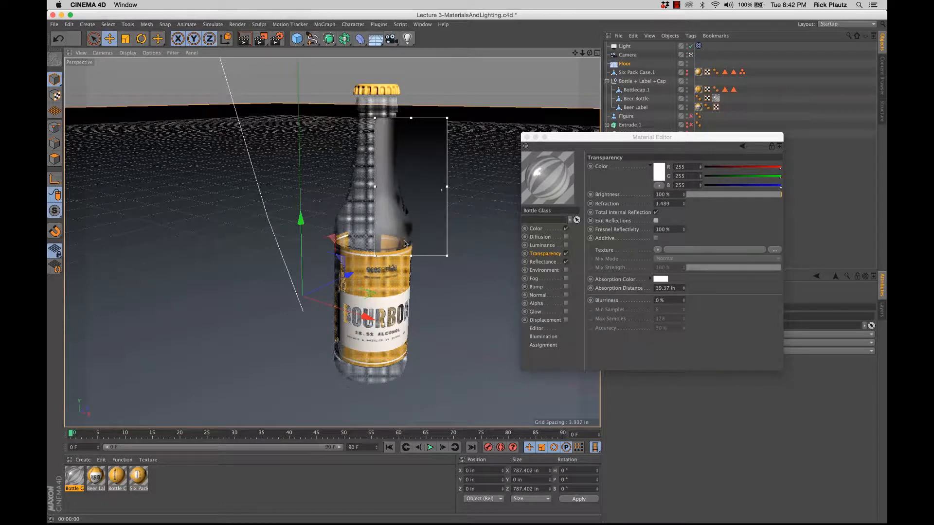
{"action": "left_click_drag", "start_coordinate": [404, 243], "coordinate": [434, 239], "text": "alt"}
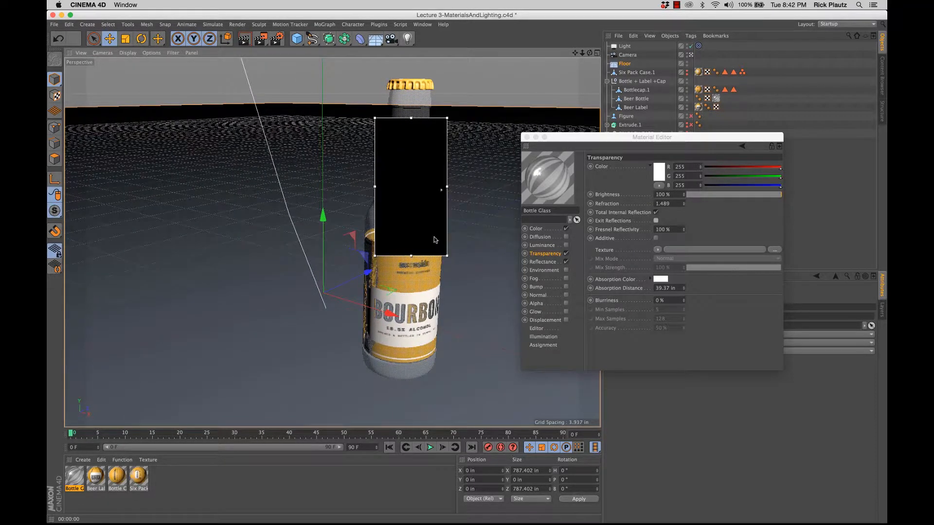
{"action": "middle_click_drag", "start_coordinate": [434, 240], "coordinate": [417, 230], "text": "alt"}
{"action": "right_click_drag", "start_coordinate": [417, 228], "coordinate": [441, 226], "text": "alt"}
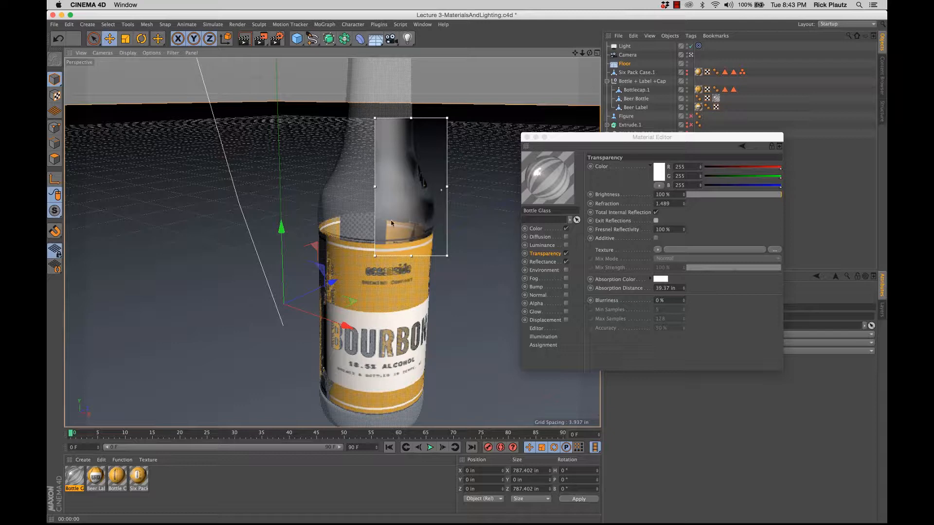
Extend the interactive render region downward so that it covers the top of the bottle's label
{"action": "left_click_drag", "start_coordinate": [410, 255], "coordinate": [411, 275]}
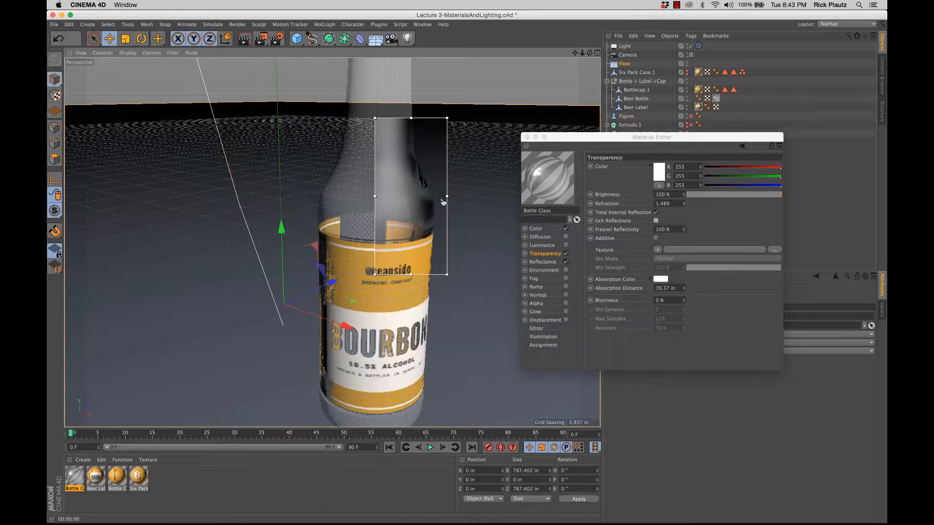
{"action": "left_click_drag", "start_coordinate": [447, 141], "coordinate": [446, 73]}
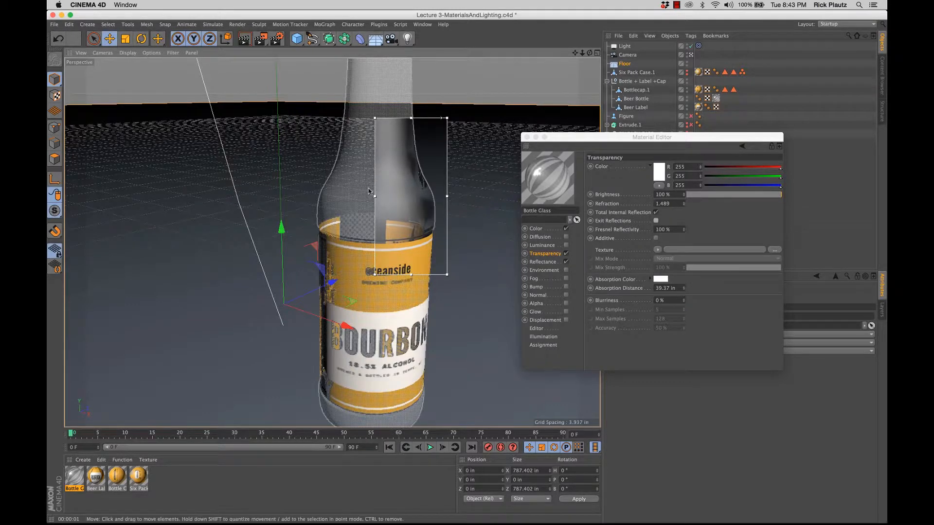
{"action": "right_click_drag", "start_coordinate": [414, 211], "coordinate": [383, 226], "text": "alt"}
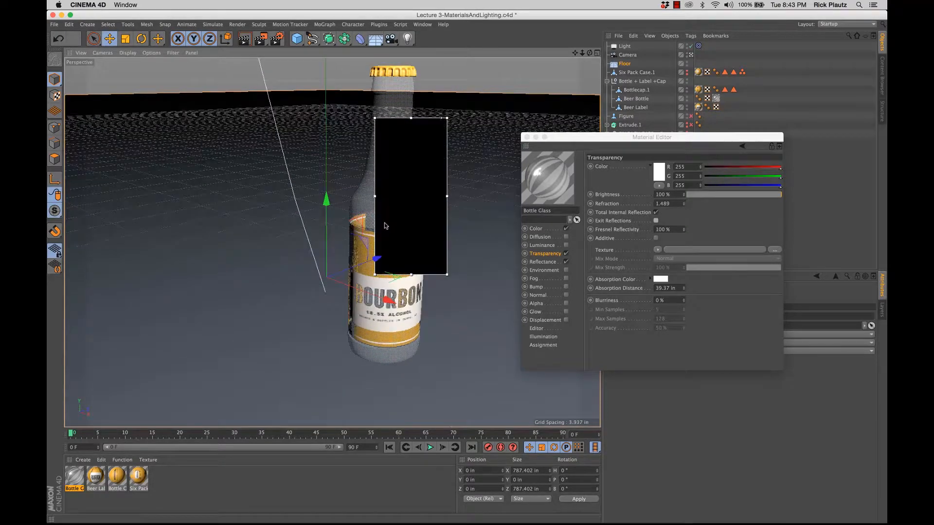
{"action": "middle_click_drag", "start_coordinate": [383, 225], "coordinate": [399, 260], "text": "alt"}
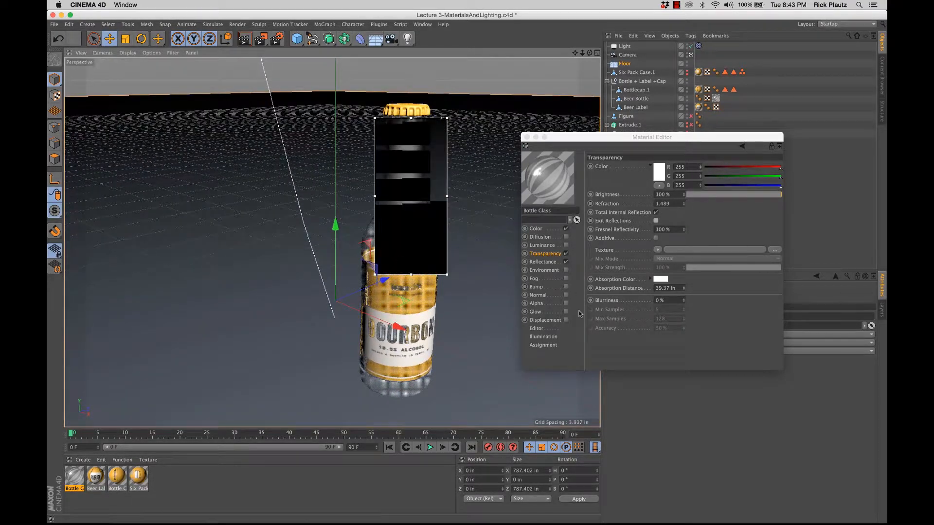
Change the Default Specular layer in the glass material's Reflectance channel to the GGX type
{"action": "left_click", "coordinate": [547, 261]}
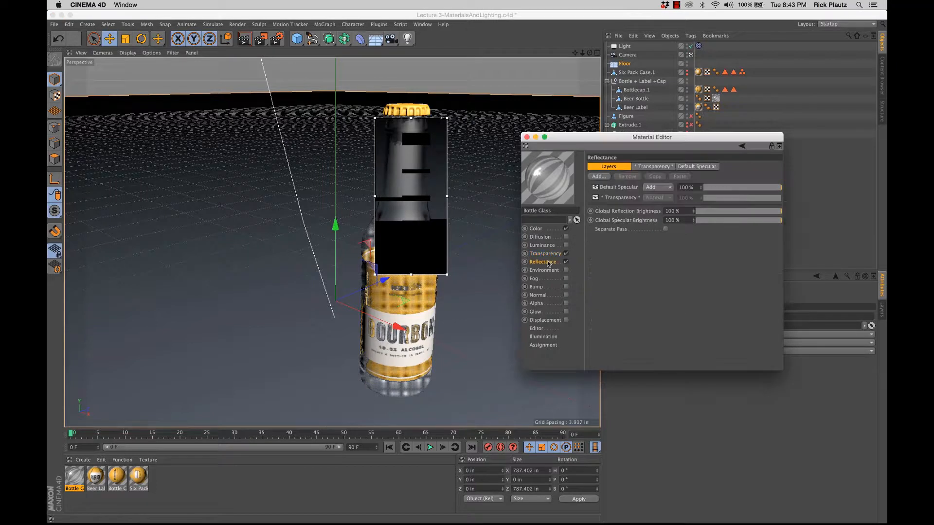
{"action": "left_click", "coordinate": [617, 187]}
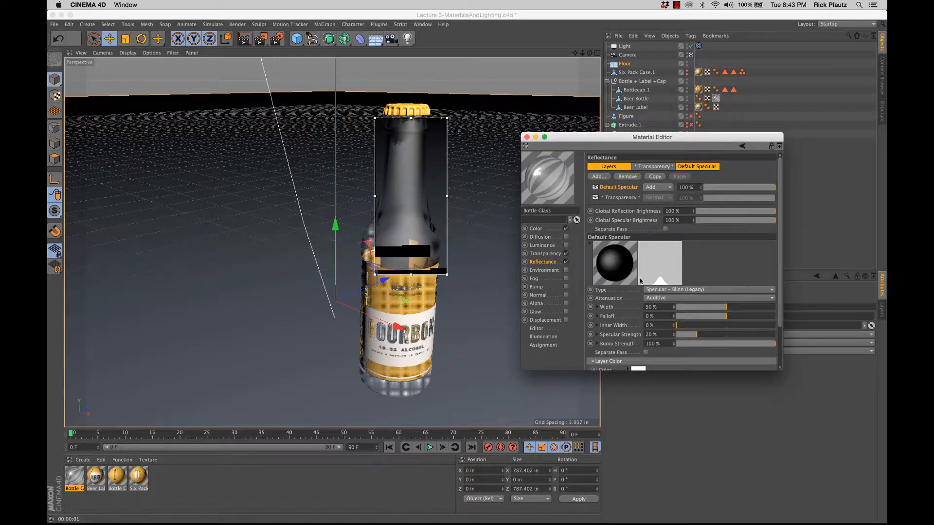
{"action": "left_click", "coordinate": [718, 291]}
{"action": "left_click", "coordinate": [708, 308]}
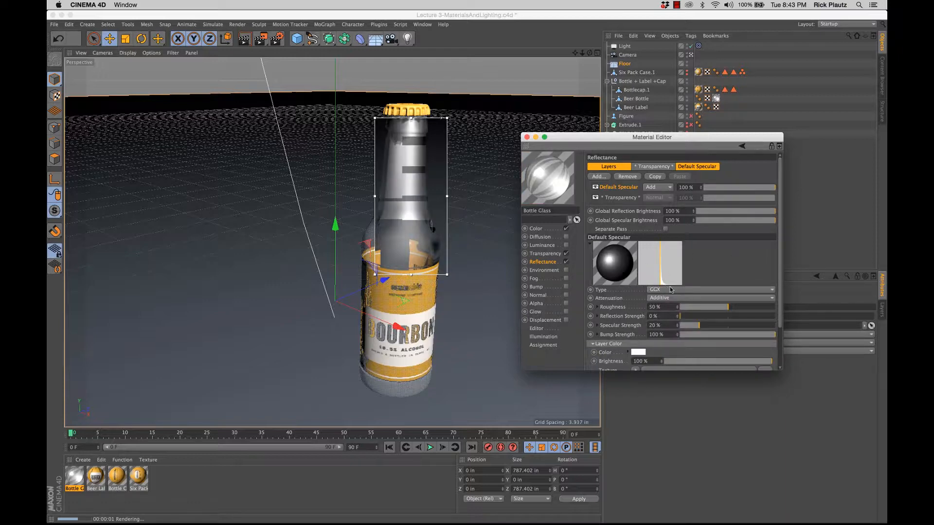
{"action": "left_click", "coordinate": [669, 290]}
{"action": "left_click", "coordinate": [708, 287]}
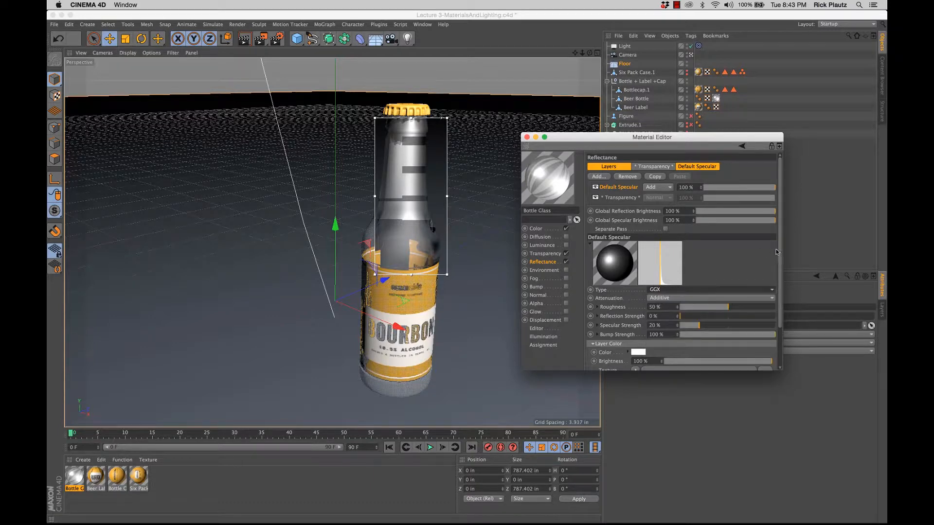
Enlarge the Material Editor and set the Default Specular roughness to 7%, comparing it with a rougher 60% setting
{"action": "scroll", "coordinate": [780, 335], "scroll_direction": "down", "scroll_amount": 1}
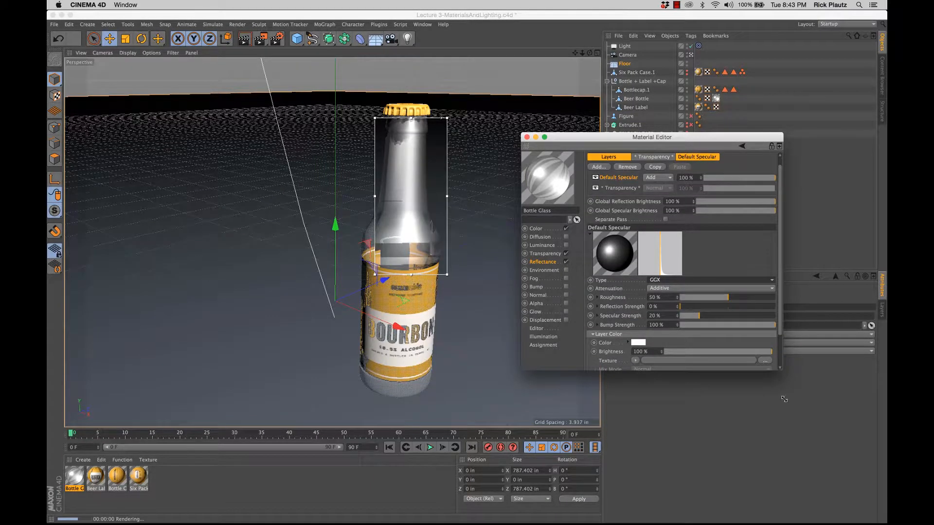
{"action": "left_click_drag", "start_coordinate": [781, 369], "coordinate": [825, 435]}
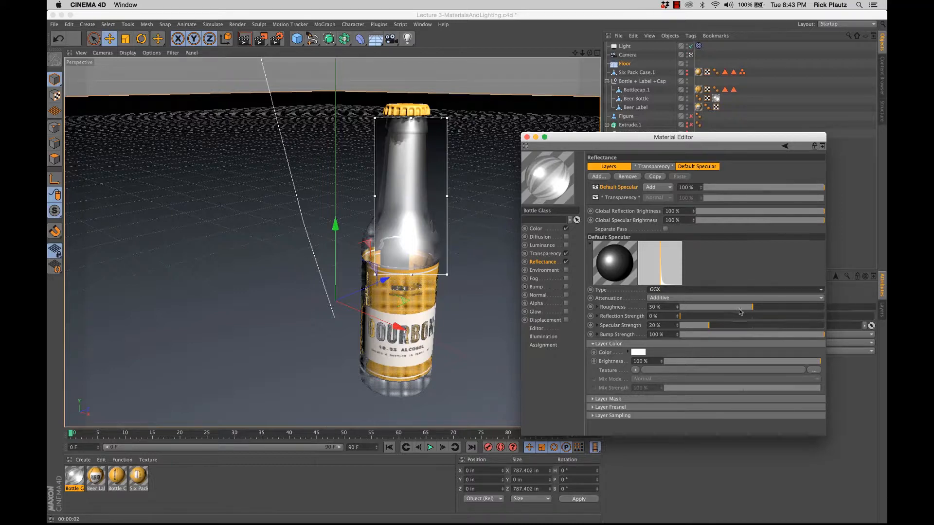
{"action": "left_click_drag", "start_coordinate": [751, 307], "coordinate": [717, 310]}
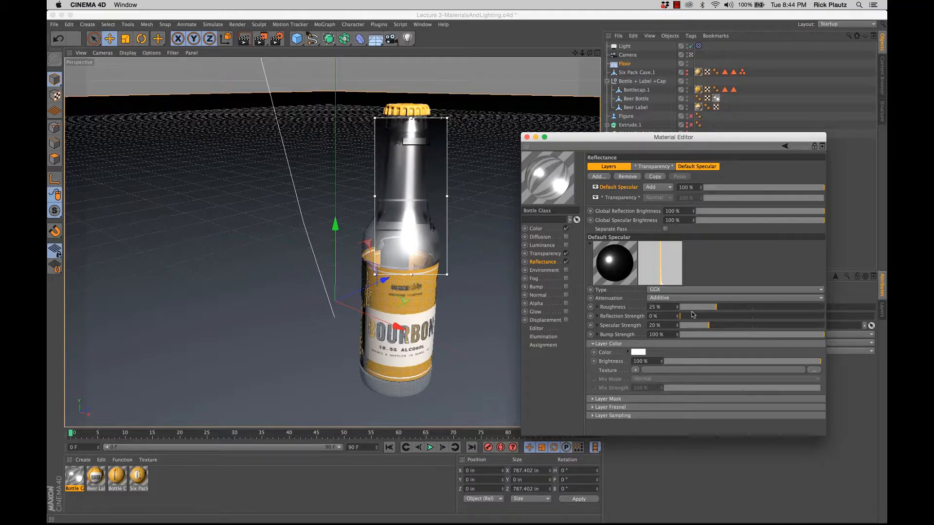
{"action": "left_click_drag", "start_coordinate": [693, 308], "coordinate": [688, 311]}
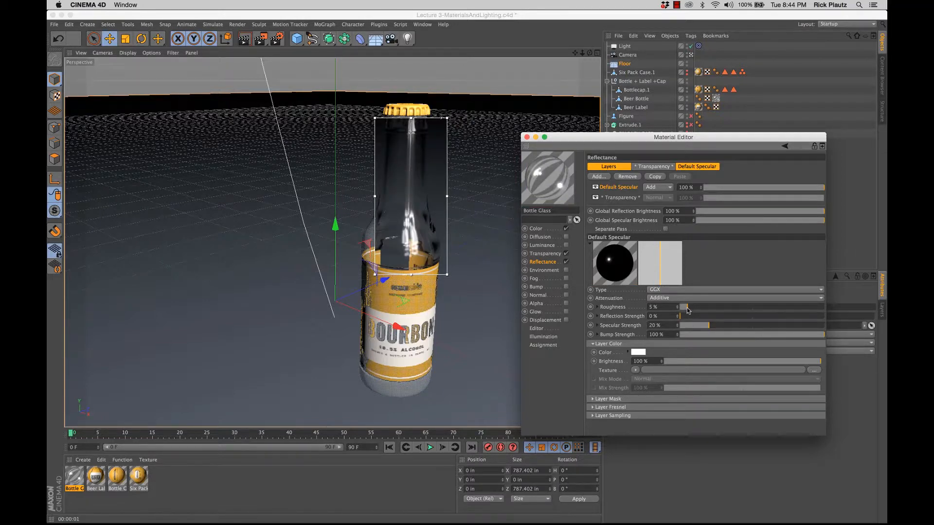
{"action": "left_click_drag", "start_coordinate": [687, 310], "coordinate": [690, 310]}
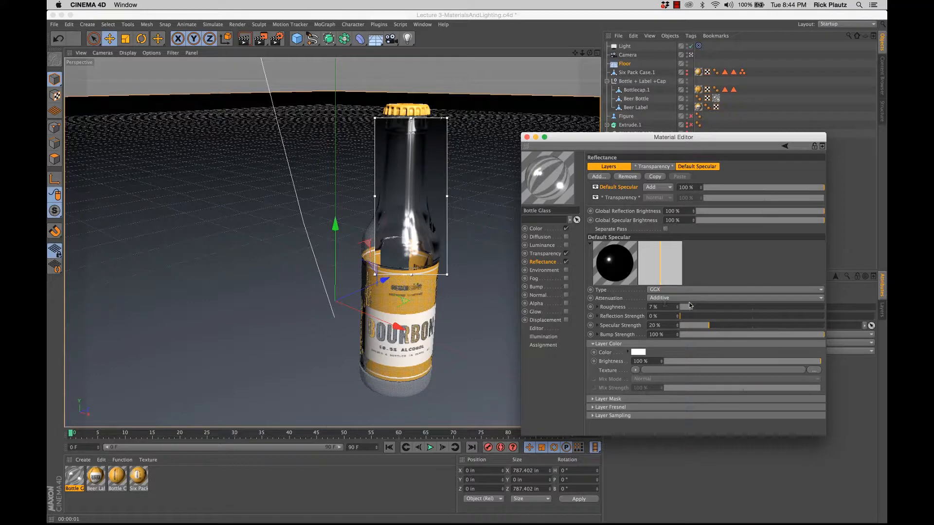
{"action": "left_click_drag", "start_coordinate": [692, 307], "coordinate": [766, 307]}
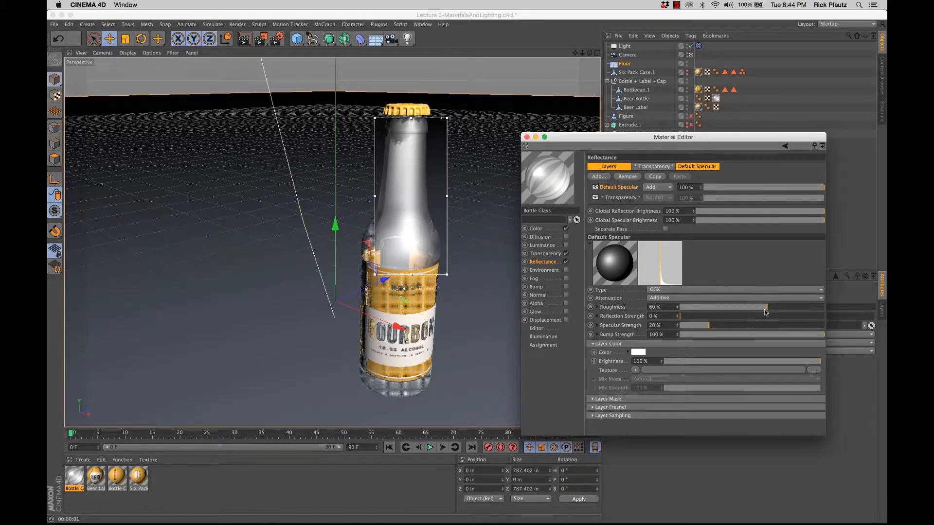
{"action": "left_click_drag", "start_coordinate": [767, 310], "coordinate": [691, 311]}
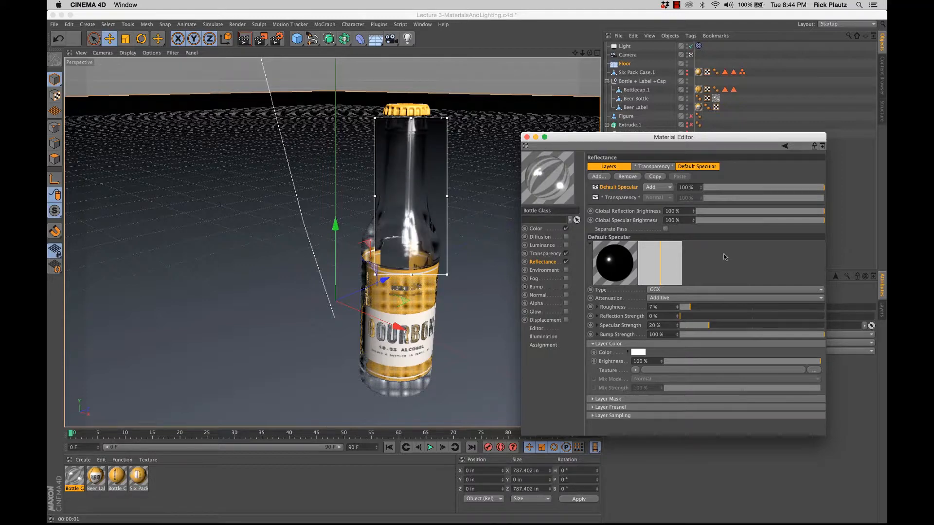
Set the Default Specular layer's specular strength to 59% and its reflection strength to 87%, trying 48% reflection first
{"action": "left_click_drag", "start_coordinate": [425, 238], "coordinate": [431, 244], "text": "alt"}
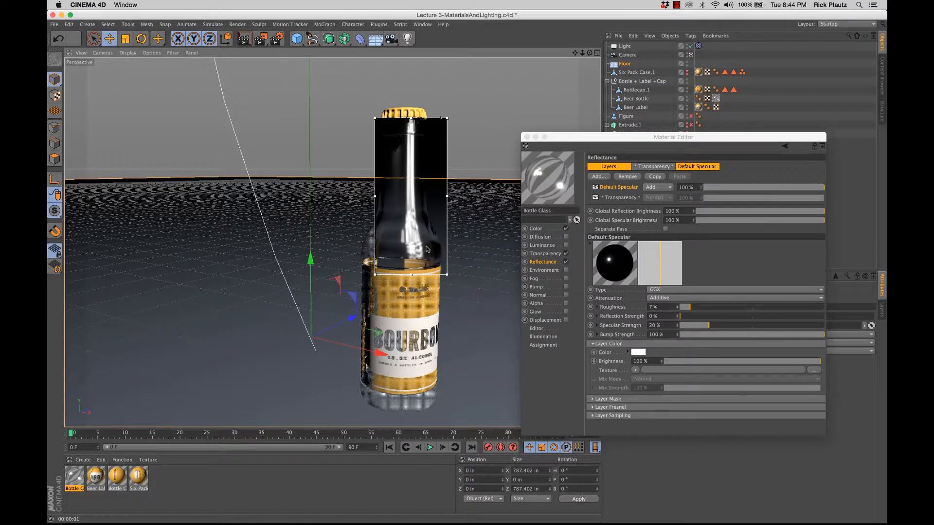
{"action": "left_click", "coordinate": [767, 325]}
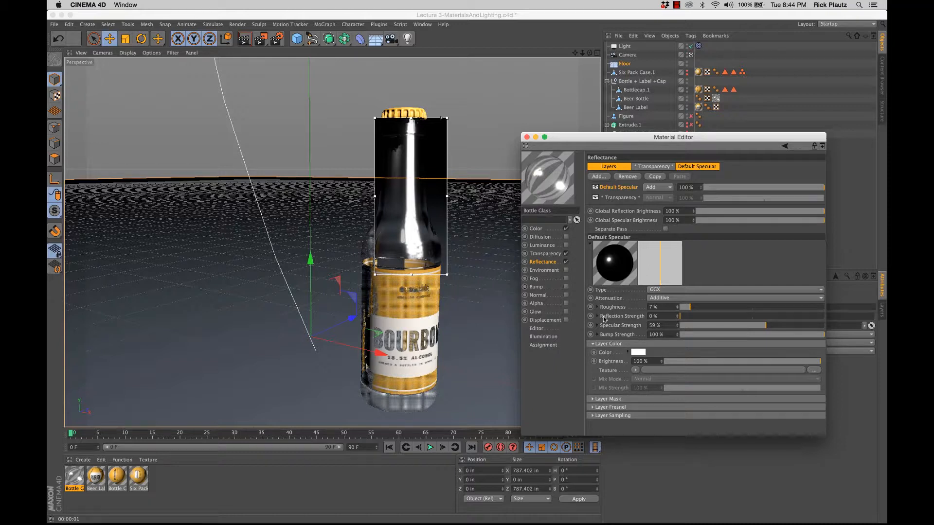
{"action": "left_click_drag", "start_coordinate": [685, 319], "coordinate": [750, 320]}
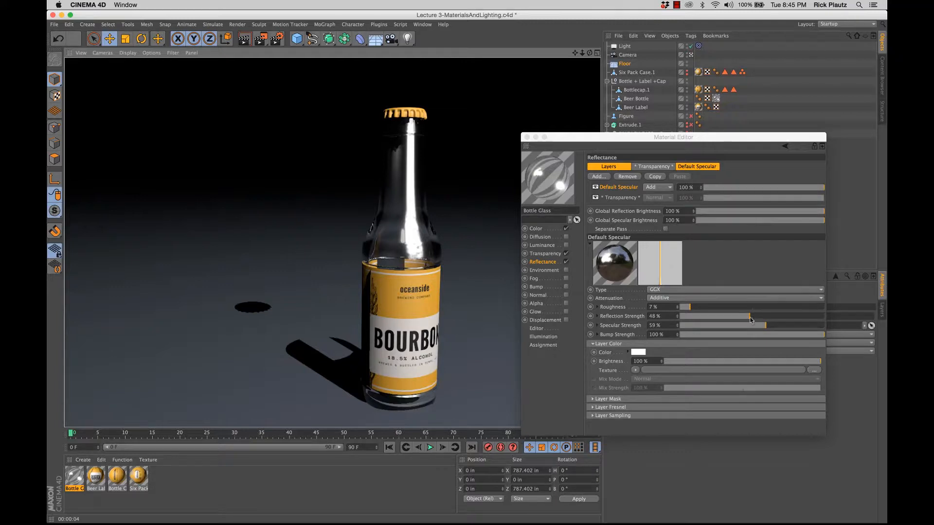
{"action": "left_click_drag", "start_coordinate": [752, 320], "coordinate": [808, 320]}
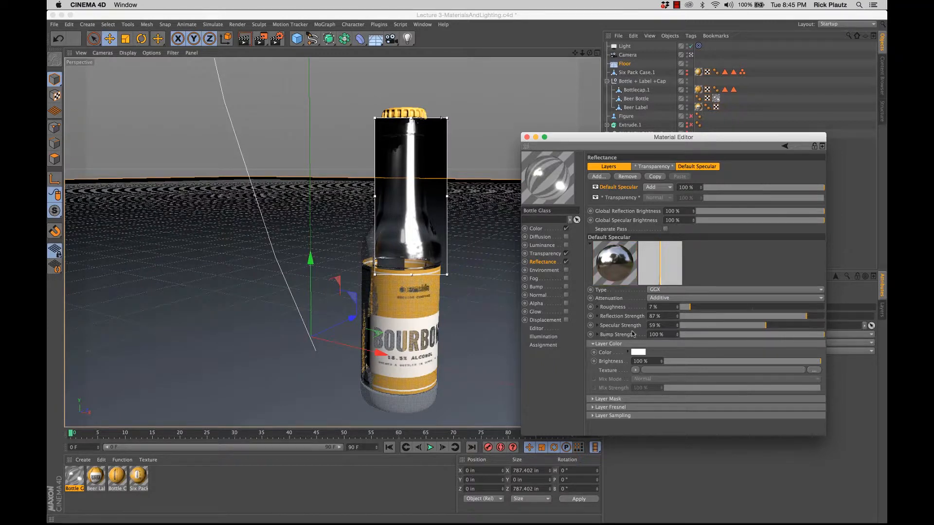
Set the Default Specular layer's specular strength to 33%, trying 15% first, and close the Material Editor
{"action": "left_click_drag", "start_coordinate": [735, 326], "coordinate": [702, 328]}
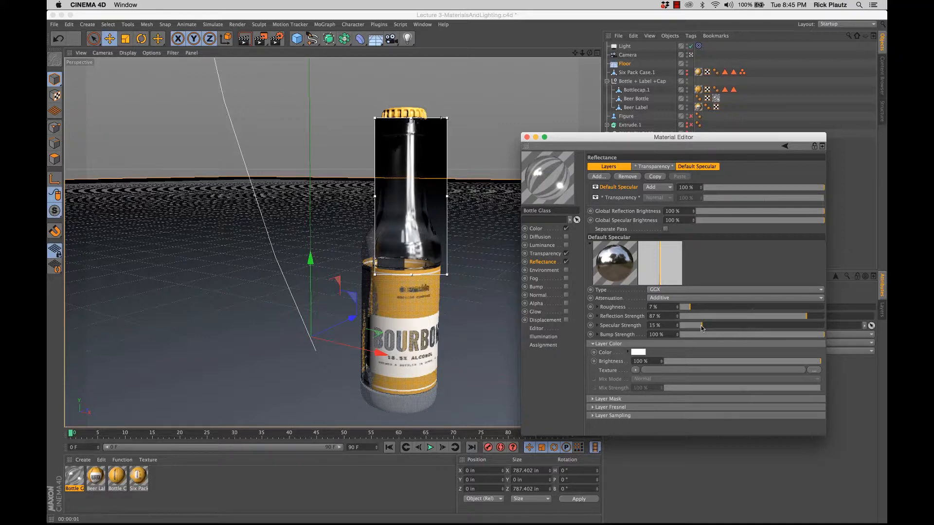
{"action": "left_click_drag", "start_coordinate": [706, 327], "coordinate": [726, 328]}
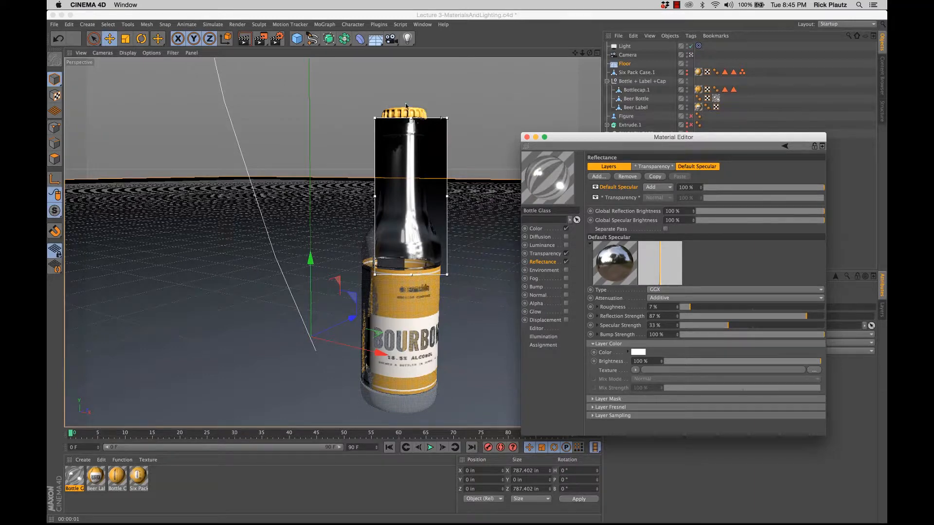
{"action": "key", "text": "alt+r"}
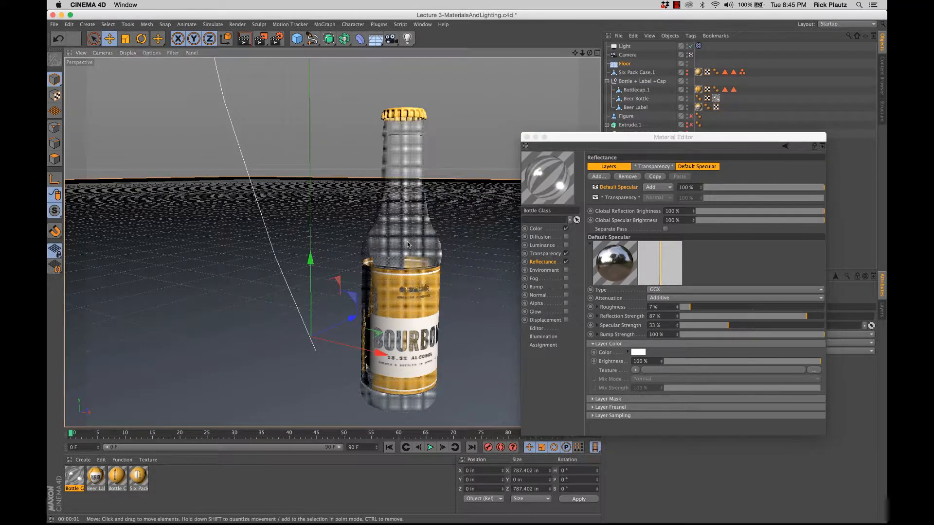
{"action": "left_click", "coordinate": [526, 137]}
Restart the interactive render region and enlarge it to cover the whole bottle from above the cap to below the base
{"action": "key", "text": "alt+r"}
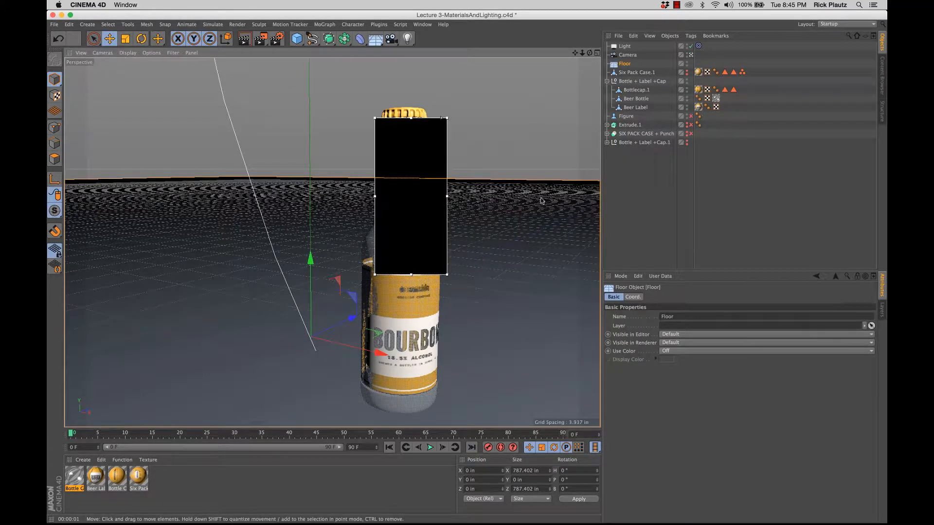
{"action": "left_click_drag", "start_coordinate": [411, 118], "coordinate": [411, 98]}
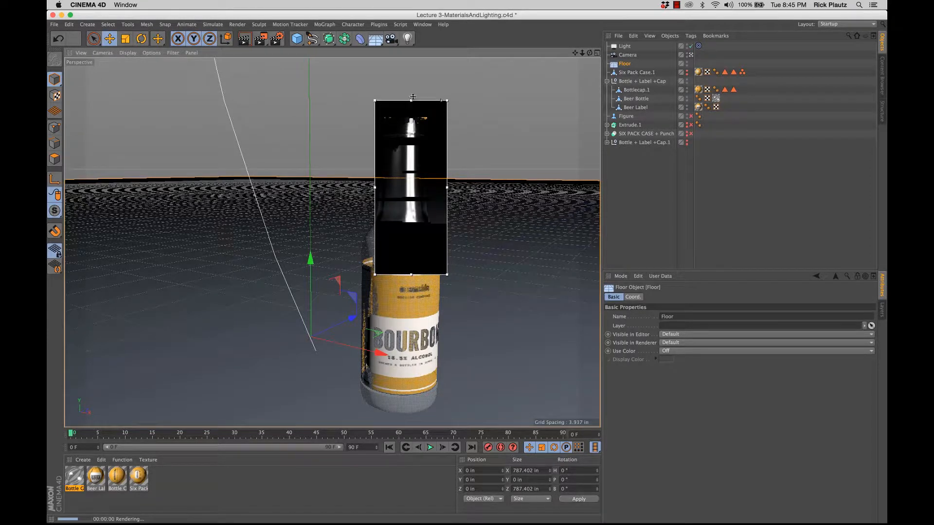
{"action": "left_click_drag", "start_coordinate": [413, 270], "coordinate": [411, 417]}
{"action": "left_click_drag", "start_coordinate": [375, 257], "coordinate": [345, 258]}
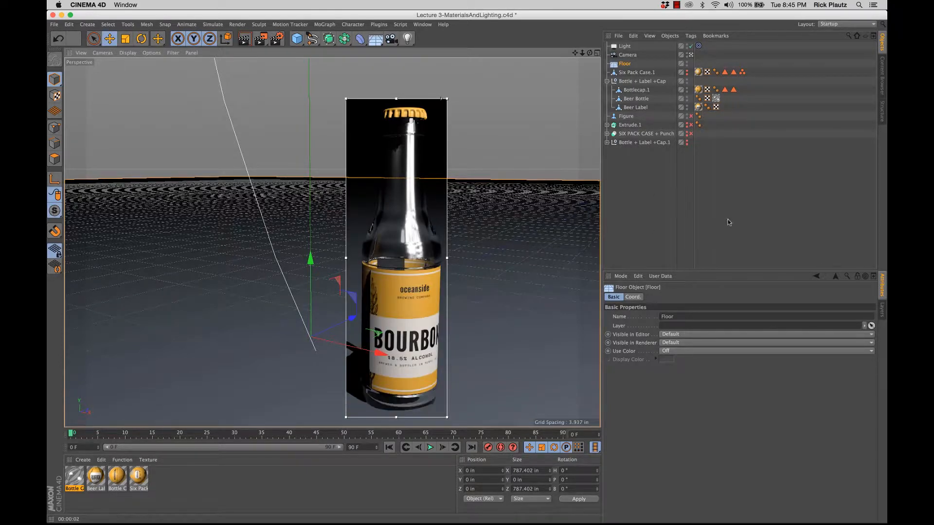
Make the area light show in reflections and set its visibility multiplier to 300%
{"action": "left_click", "coordinate": [632, 47]}
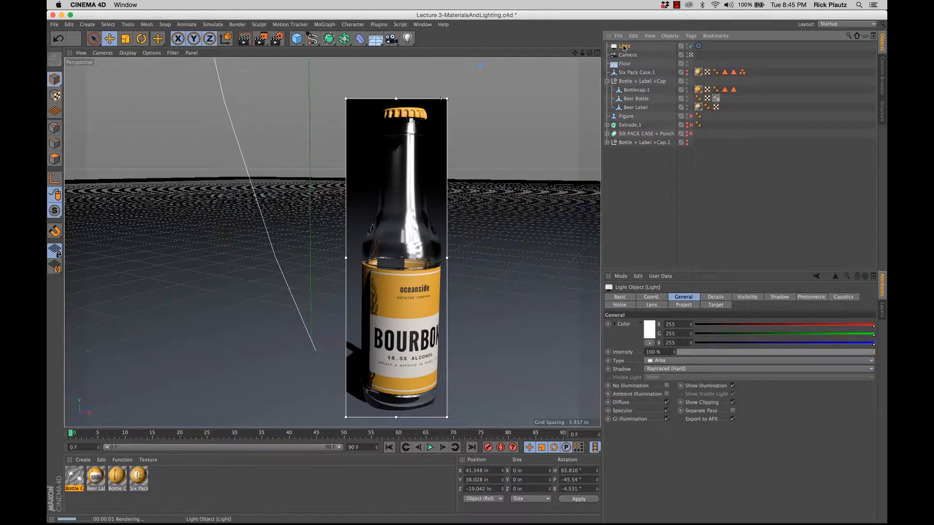
{"action": "left_click", "coordinate": [716, 297]}
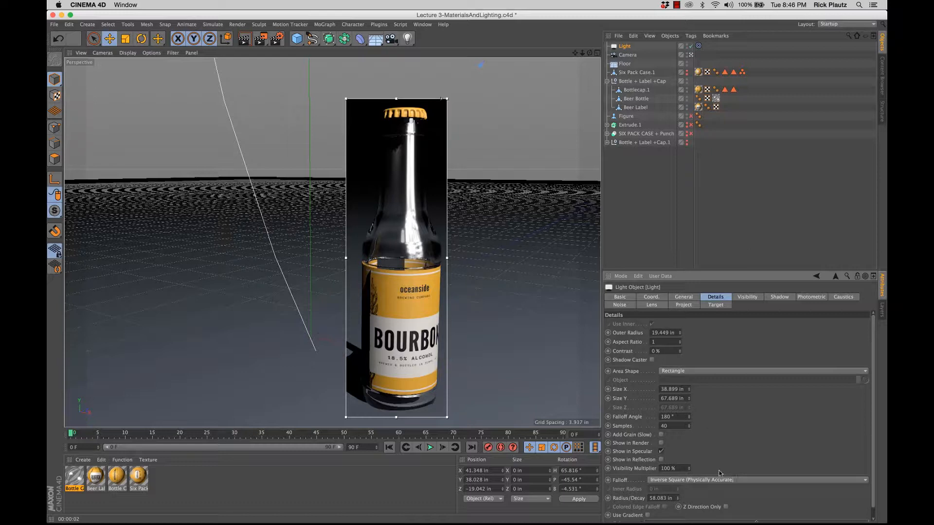
{"action": "left_click", "coordinate": [661, 459]}
{"action": "left_click", "coordinate": [665, 468]}
{"action": "type", "text": "30"}
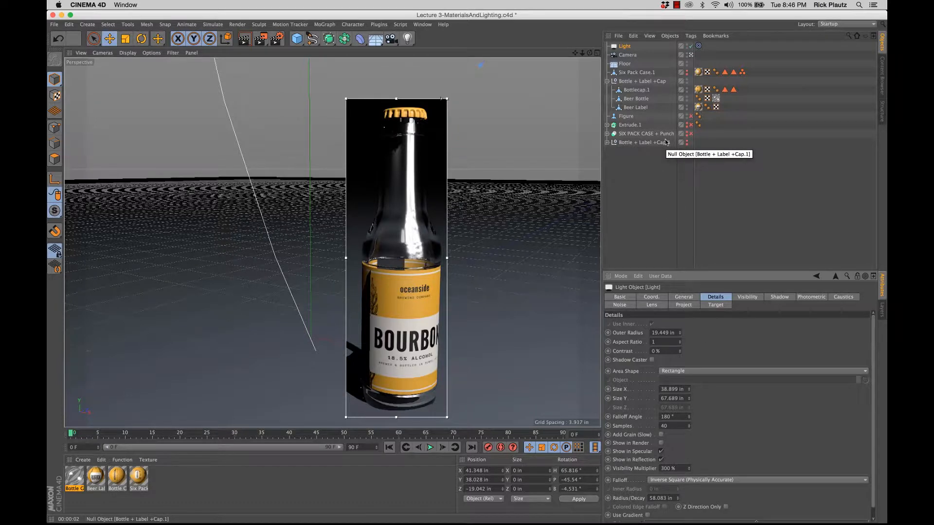
Outside the camera view, widen the area light to about 101 in in Size X, then re-render the bottle through the camera
{"action": "left_click", "coordinate": [690, 55]}
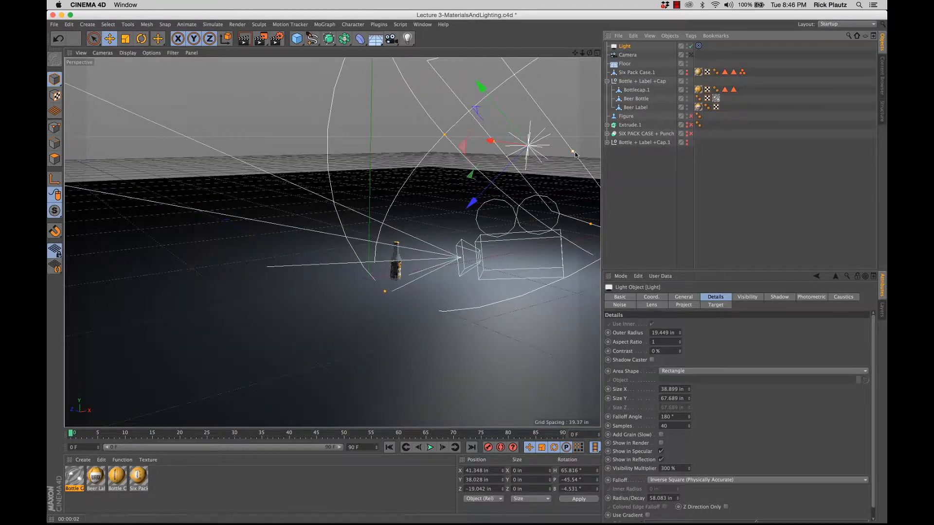
{"action": "left_click_drag", "start_coordinate": [575, 155], "coordinate": [533, 156]}
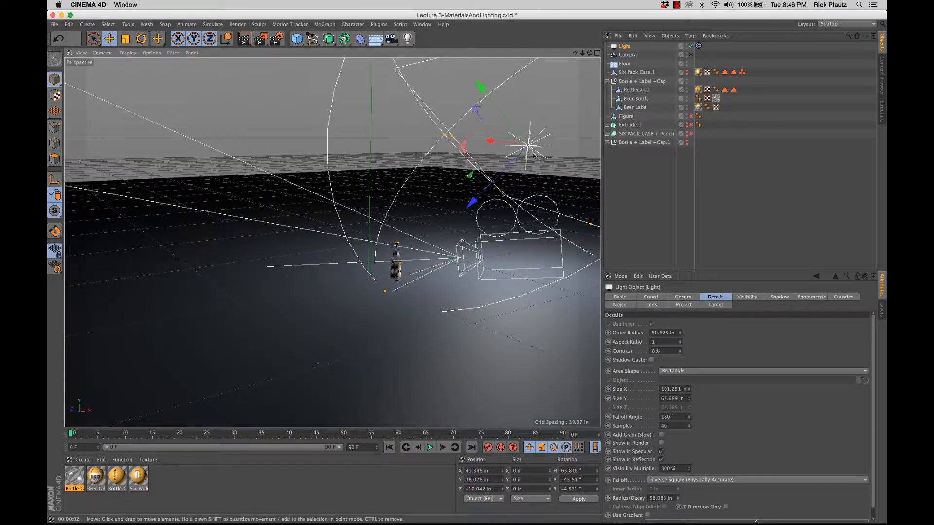
{"action": "middle_click_drag", "start_coordinate": [469, 148], "coordinate": [406, 145], "text": "alt"}
{"action": "left_click_drag", "start_coordinate": [446, 153], "coordinate": [393, 158], "text": "alt"}
{"action": "left_click", "coordinate": [691, 55]}
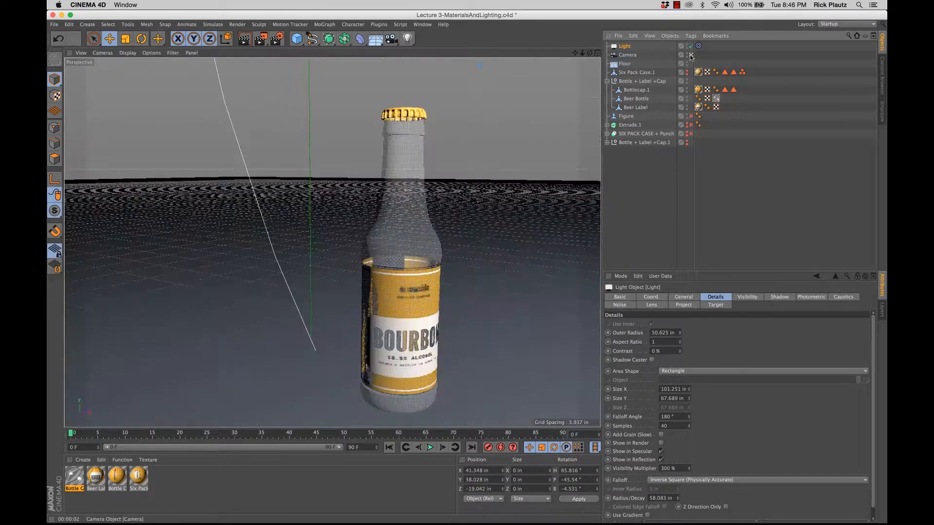
{"action": "key", "text": "alt+r"}
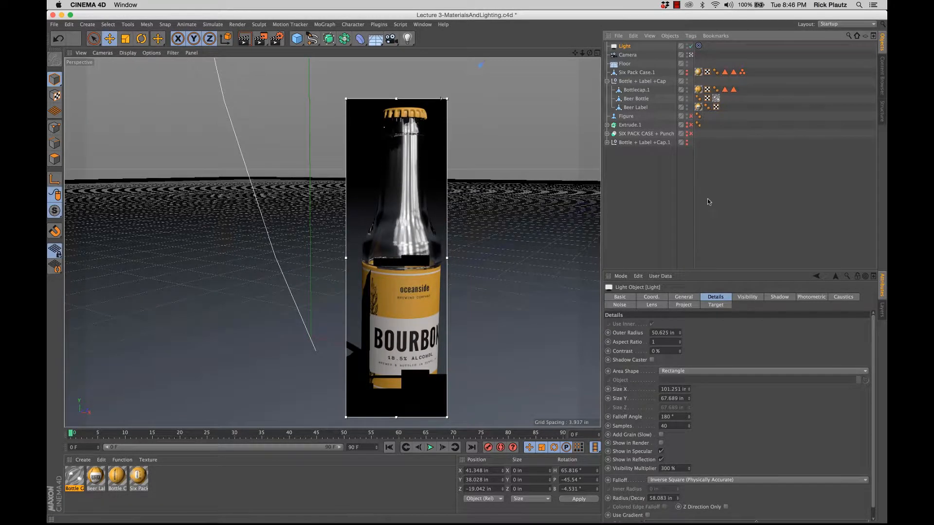
Set the area light's samples to 60, trying 200 first
{"action": "left_click", "coordinate": [661, 460]}
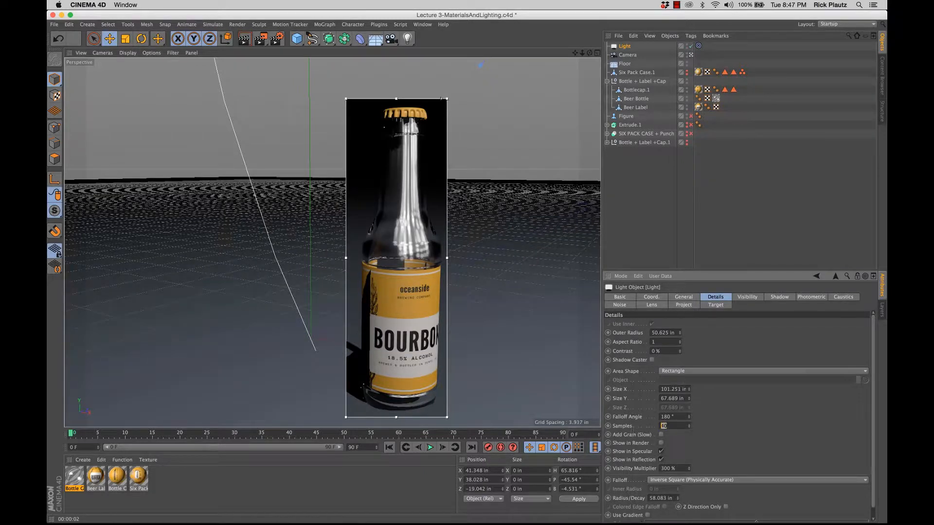
{"action": "left_click", "coordinate": [789, 457]}
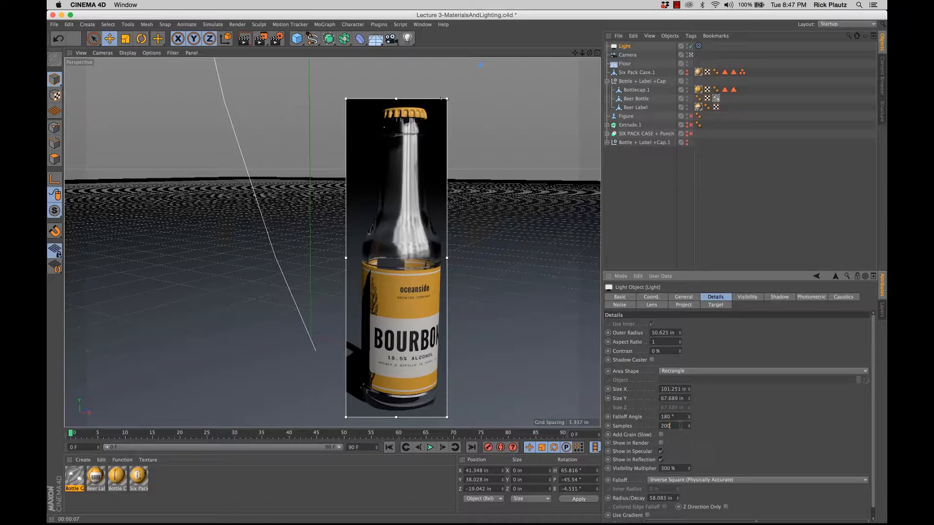
{"action": "key", "text": "Return"}
{"action": "type", "text": "60"}
{"action": "key", "text": "Return"}
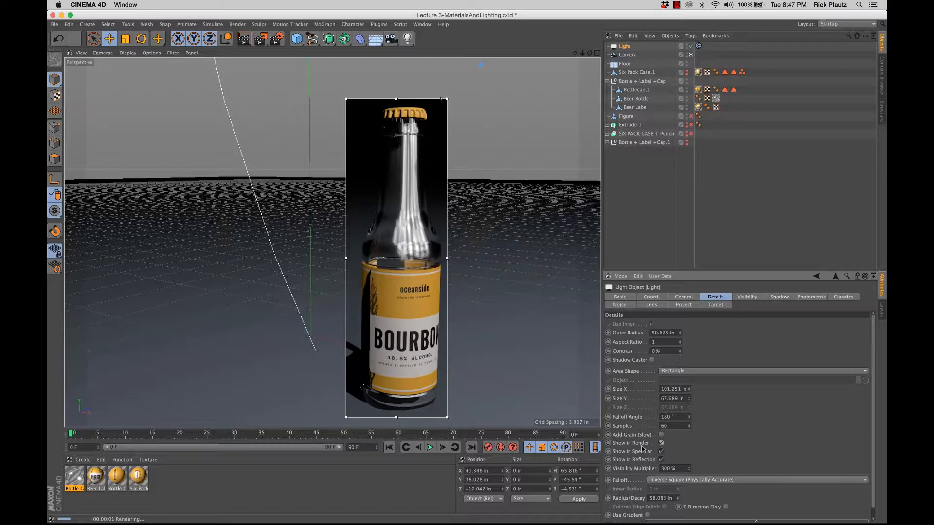
Turn on Show in Render for the area light and render it from behind the bottle, comparing the result with the option off
{"action": "mouse_move", "coordinate": [392, 298]}
{"action": "left_mouse_down", "text": "alt"}
{"action": "mouse_move", "coordinate": [517, 306]}
{"action": "mouse_move", "coordinate": [525, 297]}
{"action": "left_mouse_up", "text": "alt"}
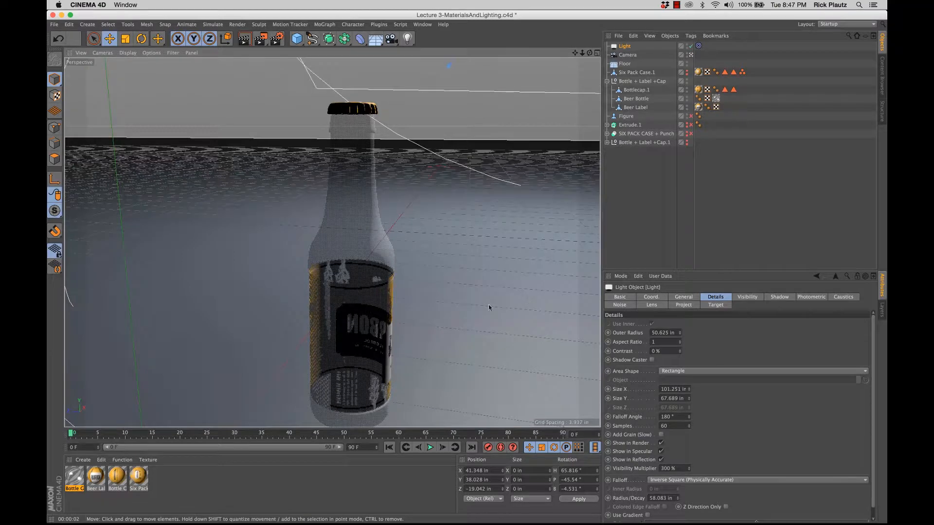
{"action": "scroll", "coordinate": [492, 297], "scroll_direction": "down", "scroll_amount": 6}
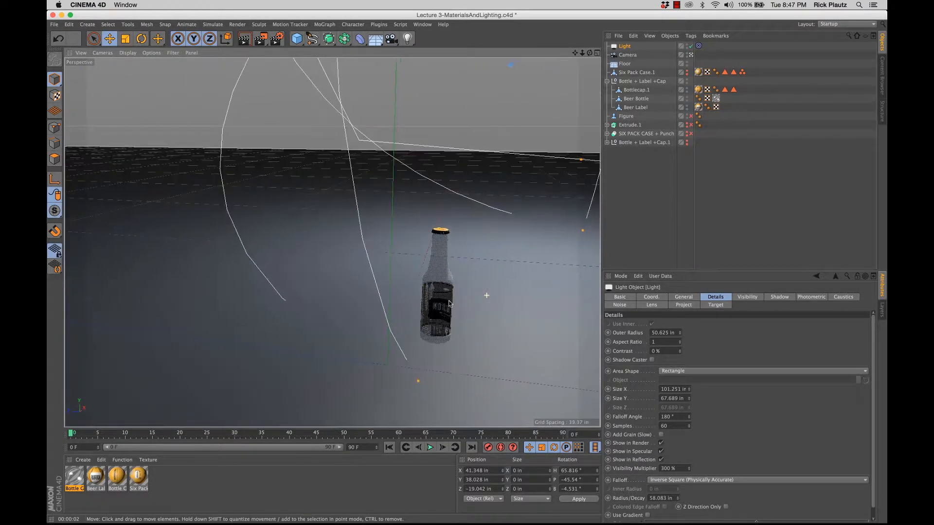
{"action": "left_click_drag", "start_coordinate": [389, 346], "coordinate": [448, 307], "text": "alt"}
{"action": "key", "text": "alt+r"}
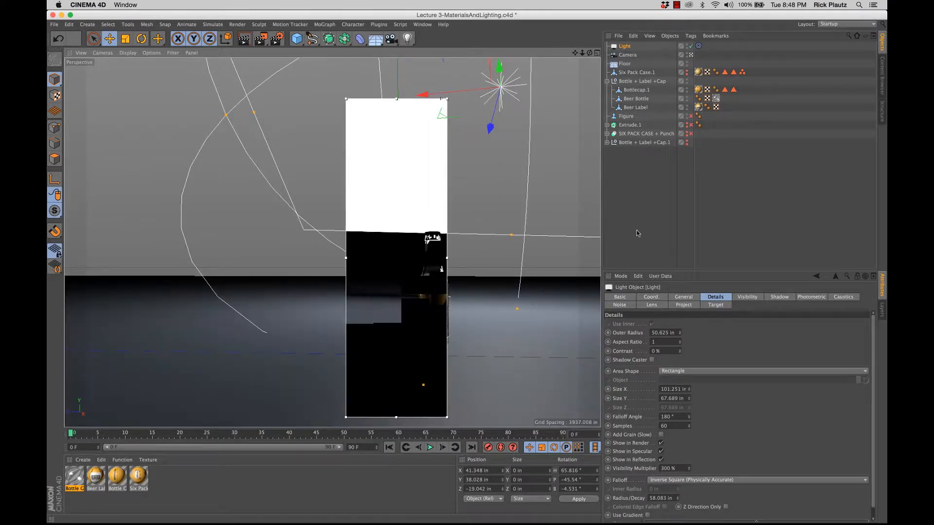
{"action": "left_click", "coordinate": [661, 442]}
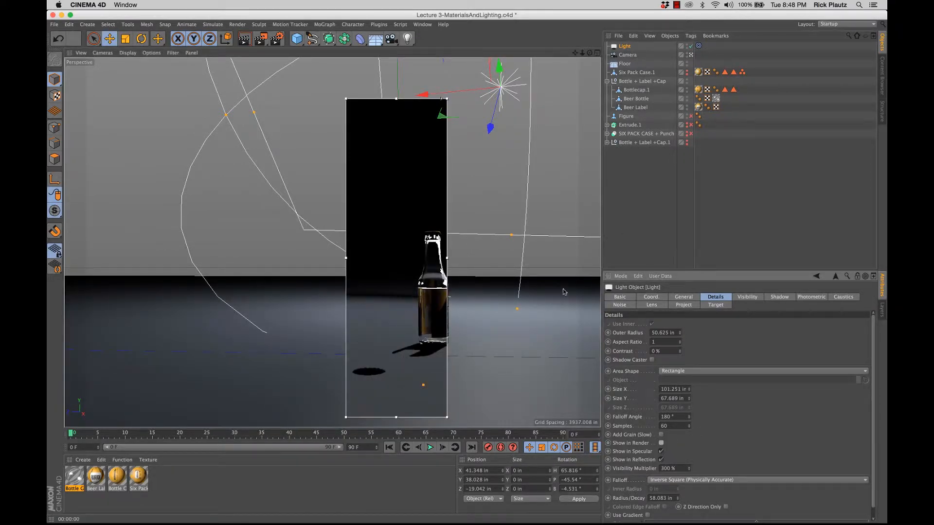
{"action": "left_click", "coordinate": [661, 443]}
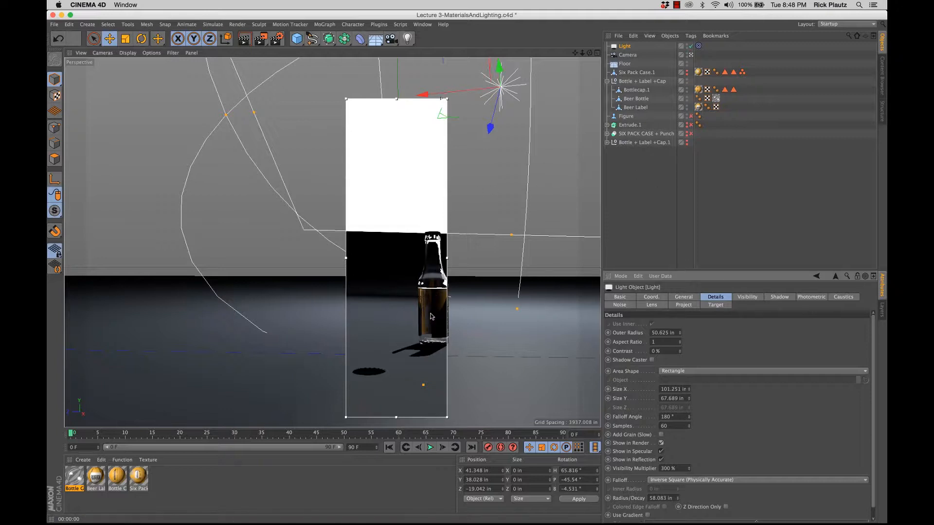
Frame the bottle from the front again and widen the interactive render region over the floor on its shadow side
{"action": "left_click_drag", "start_coordinate": [444, 304], "coordinate": [389, 312], "text": "alt"}
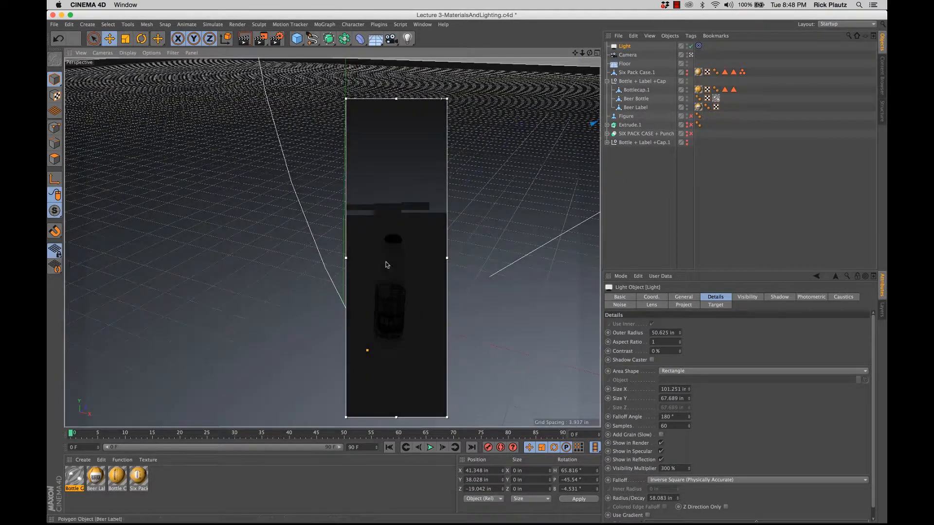
{"action": "left_click_drag", "start_coordinate": [386, 264], "coordinate": [389, 254], "text": "alt"}
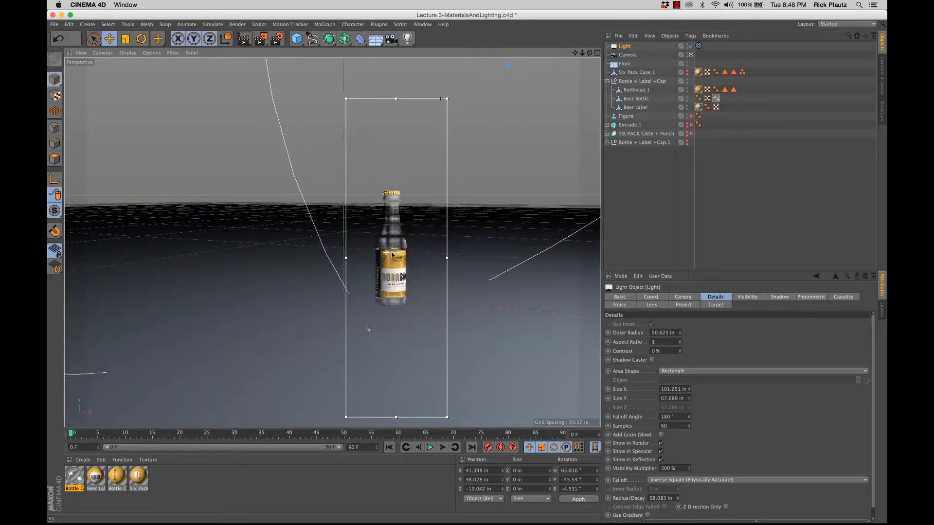
{"action": "right_click_drag", "start_coordinate": [391, 255], "coordinate": [469, 243], "text": "alt"}
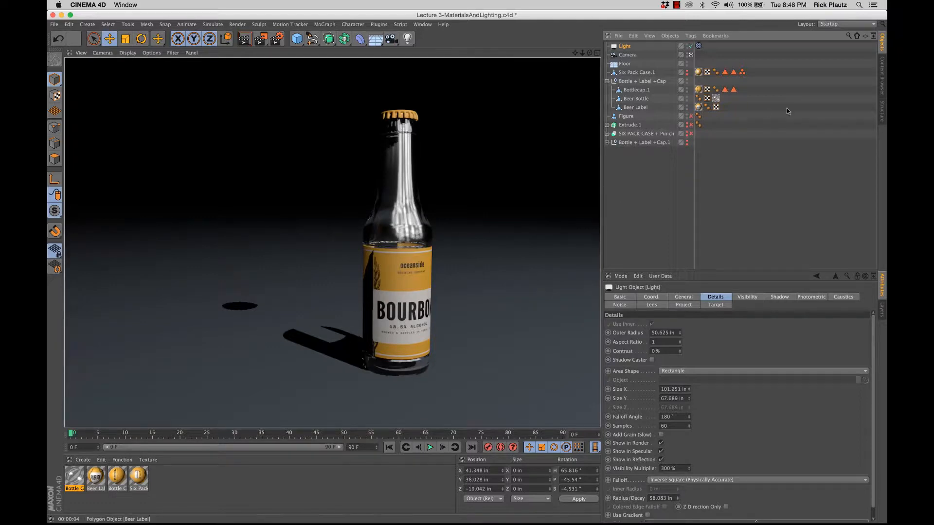
{"action": "left_click", "coordinate": [626, 48]}
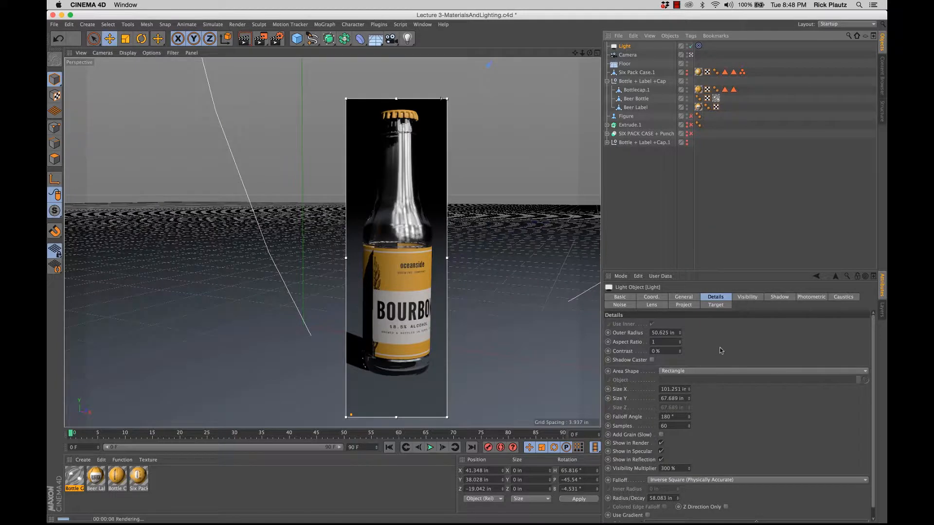
{"action": "left_click_drag", "start_coordinate": [346, 257], "coordinate": [208, 248]}
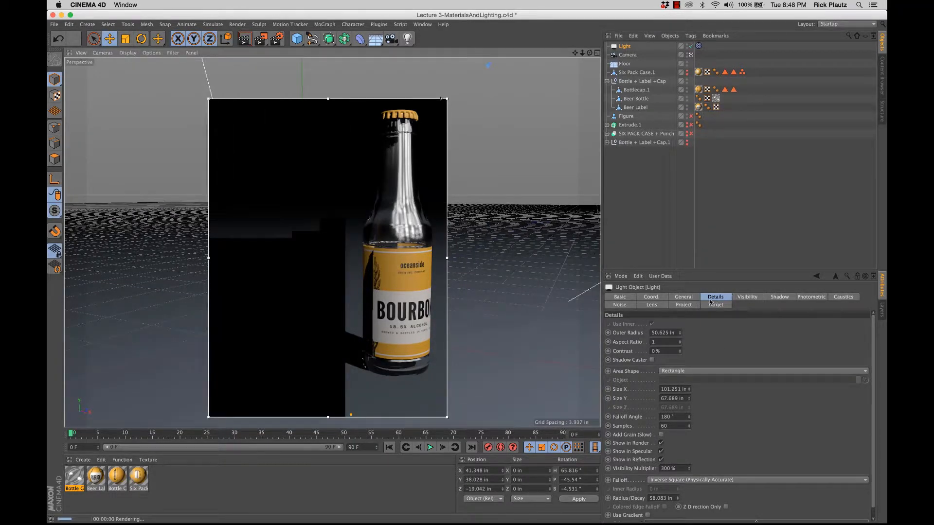
Change the area light's shadow type to Area
{"action": "left_click", "coordinate": [683, 297]}
{"action": "left_click", "coordinate": [679, 369]}
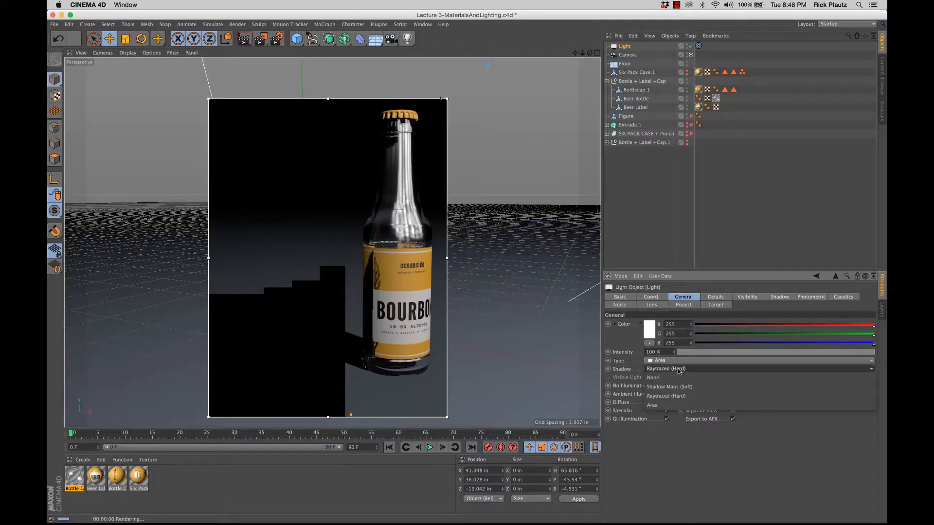
{"action": "left_click", "coordinate": [654, 405]}
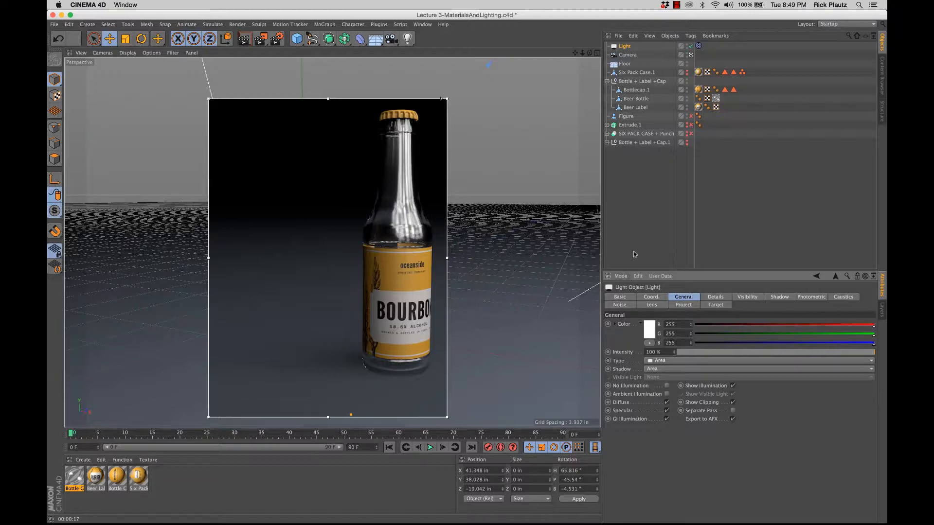
Open the Bottle Glass material beside the viewport and narrow the interactive render region to end at the bottle's shadow-side edge
{"action": "double_click", "coordinate": [75, 477]}
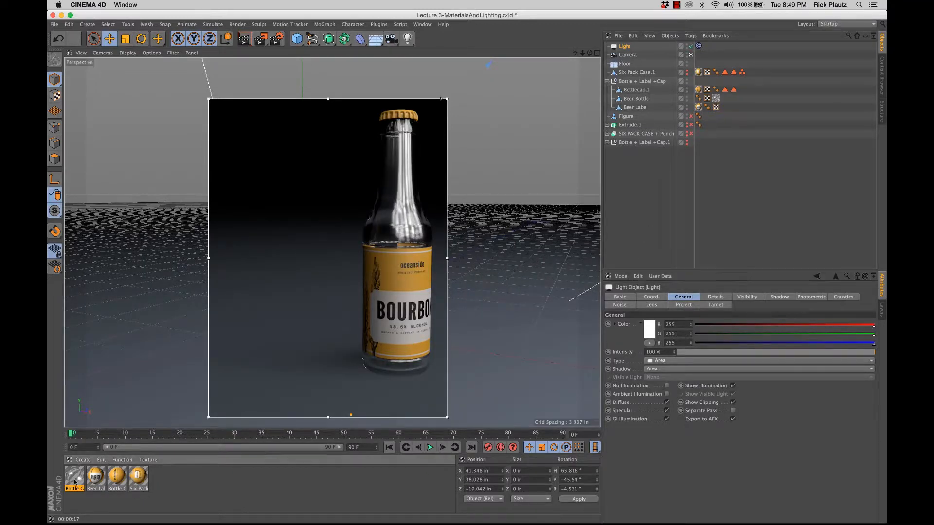
{"action": "key", "text": "ctrl+r"}
{"action": "left_click_drag", "start_coordinate": [252, 65], "coordinate": [600, 77]}
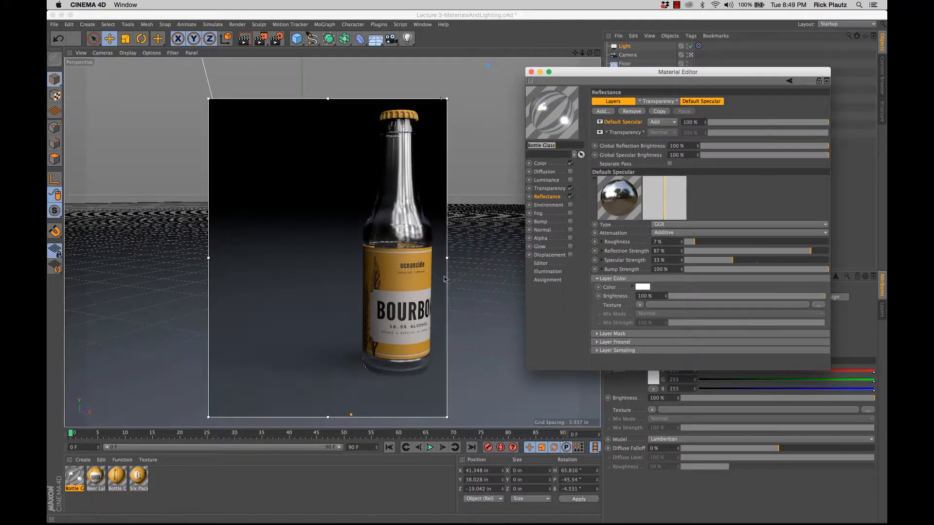
{"action": "left_click_drag", "start_coordinate": [447, 258], "coordinate": [380, 259]}
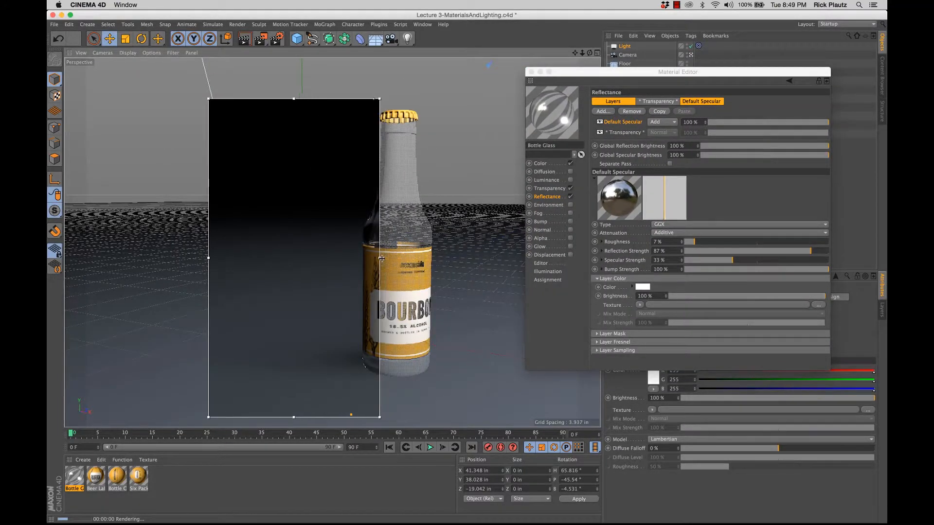
Lower the Bottle Glass transparency brightness to 87% and change its Color channel to a red of RGB 210, 0, 0
{"action": "left_click", "coordinate": [549, 189]}
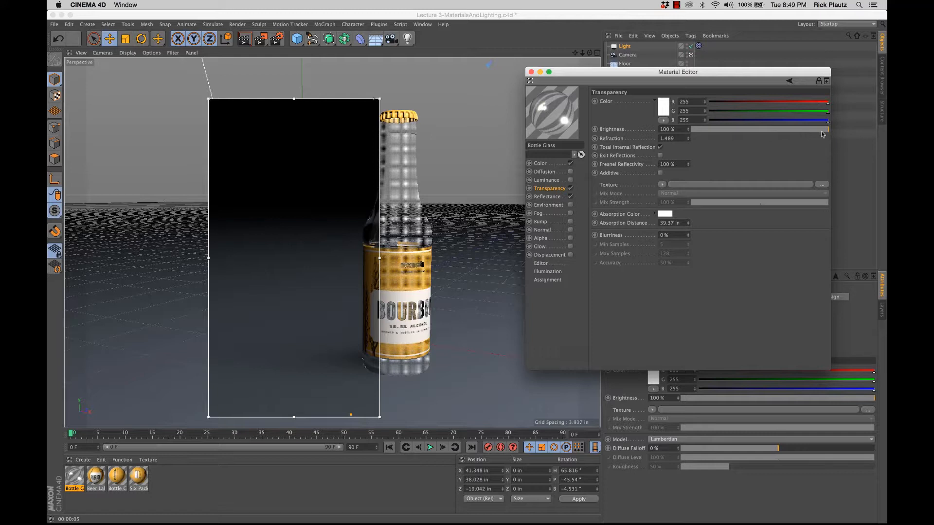
{"action": "left_click_drag", "start_coordinate": [828, 130], "coordinate": [811, 130]}
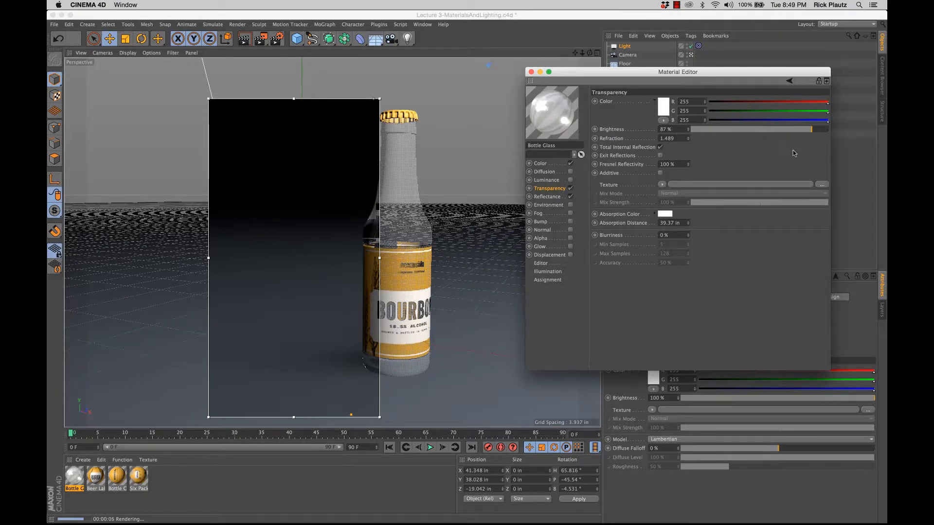
{"action": "left_click", "coordinate": [543, 163]}
{"action": "left_click", "coordinate": [636, 110]}
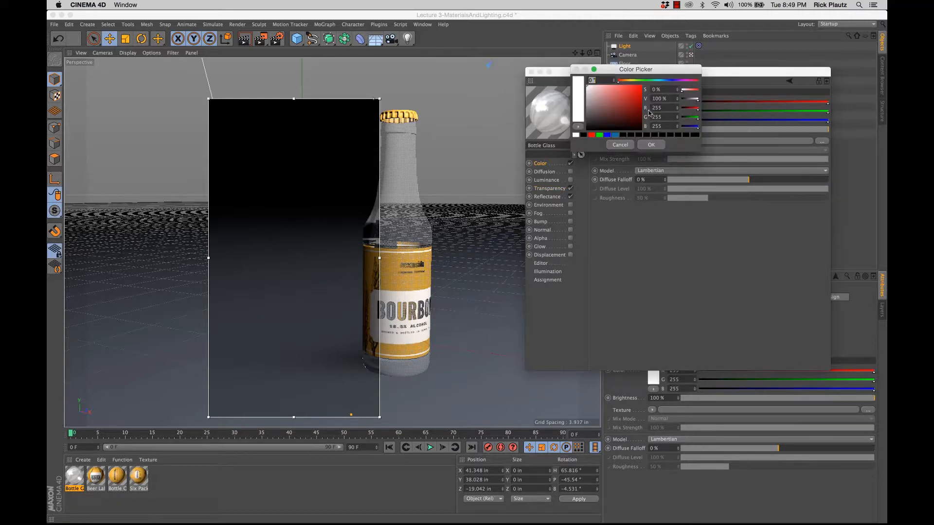
{"action": "left_click_drag", "start_coordinate": [628, 113], "coordinate": [642, 92]}
{"action": "left_click", "coordinate": [652, 145]}
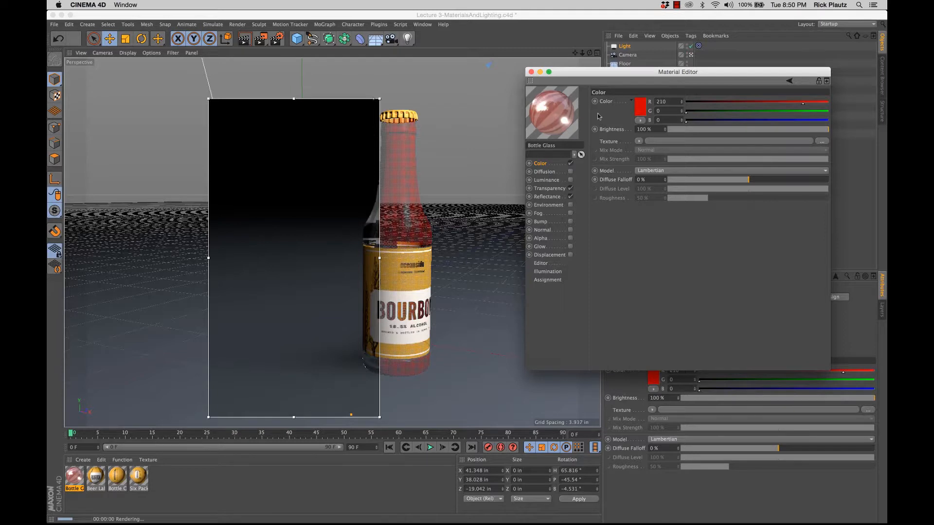
Change the Bottle Glass color to light gray RGB 207, 207, 207 and raise its transparency brightness to 95%
{"action": "left_click", "coordinate": [643, 107]}
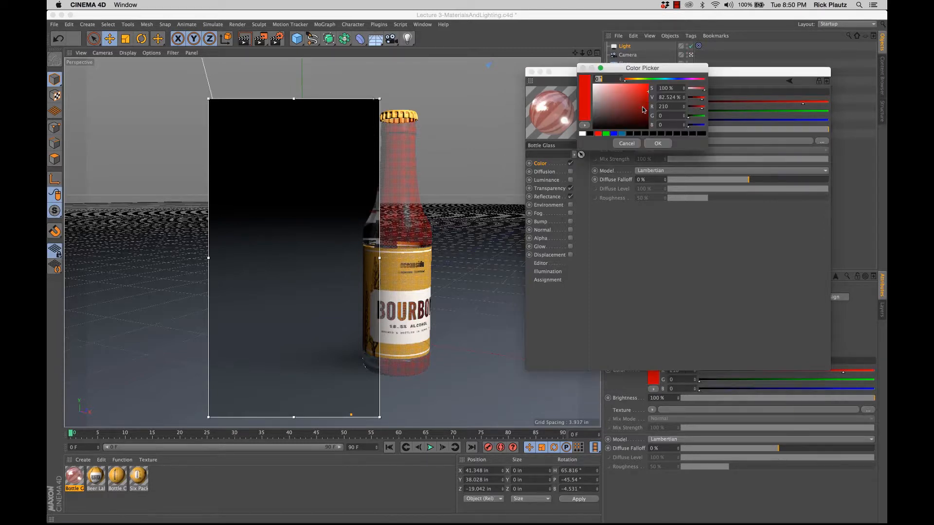
{"action": "left_click_drag", "start_coordinate": [605, 94], "coordinate": [584, 94]}
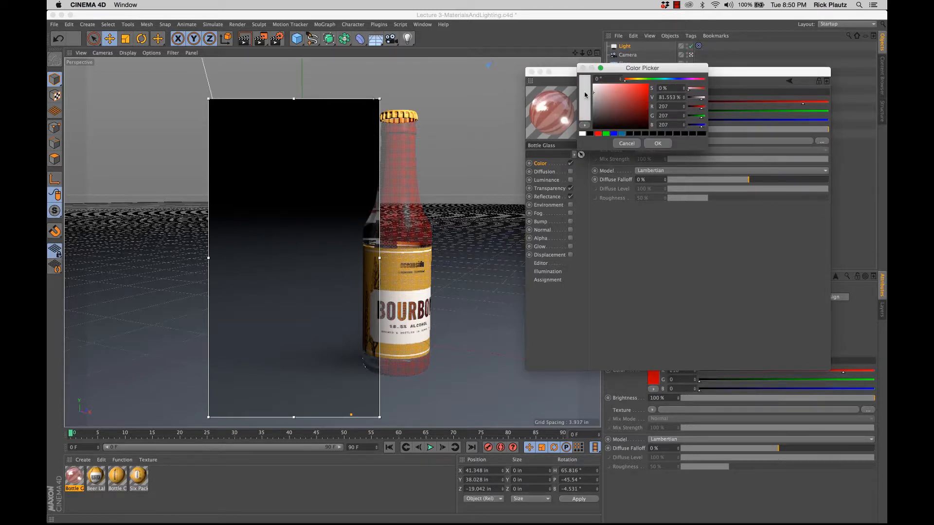
{"action": "left_click", "coordinate": [653, 144]}
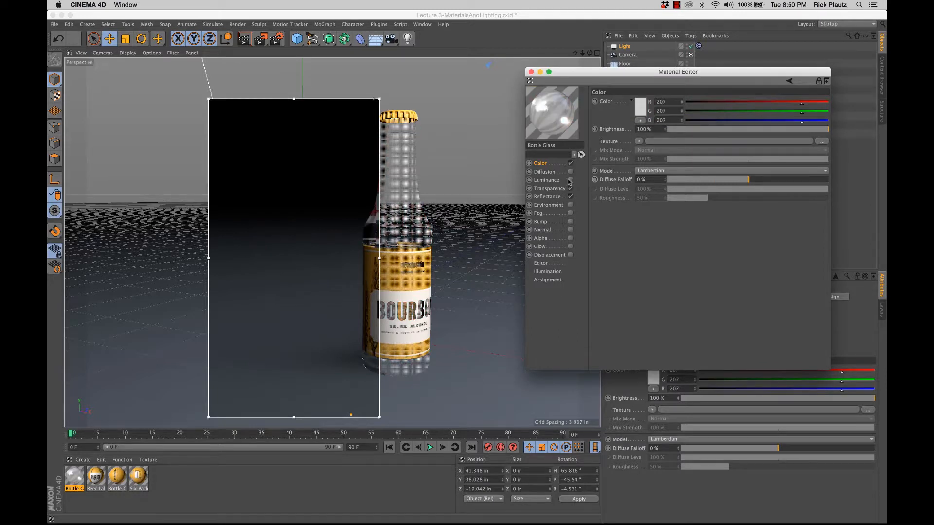
{"action": "left_click", "coordinate": [550, 188]}
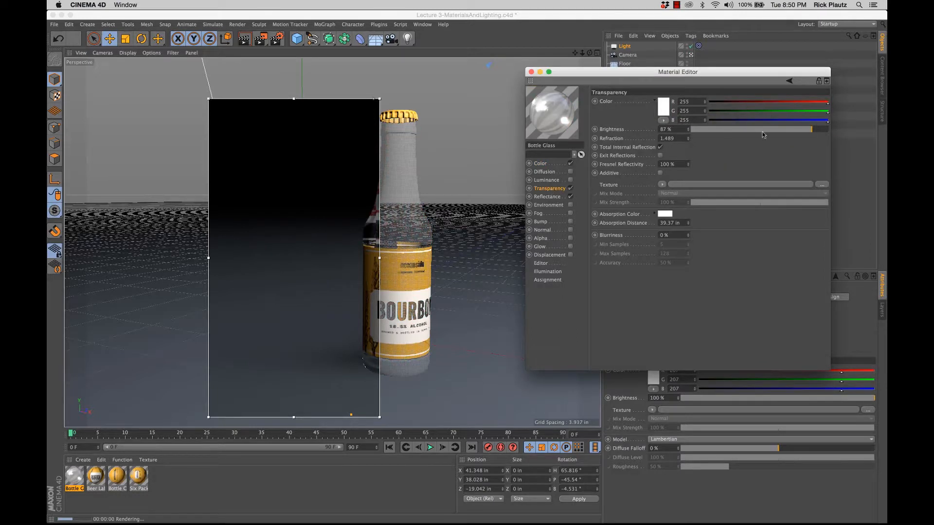
{"action": "left_click_drag", "start_coordinate": [809, 132], "coordinate": [822, 132]}
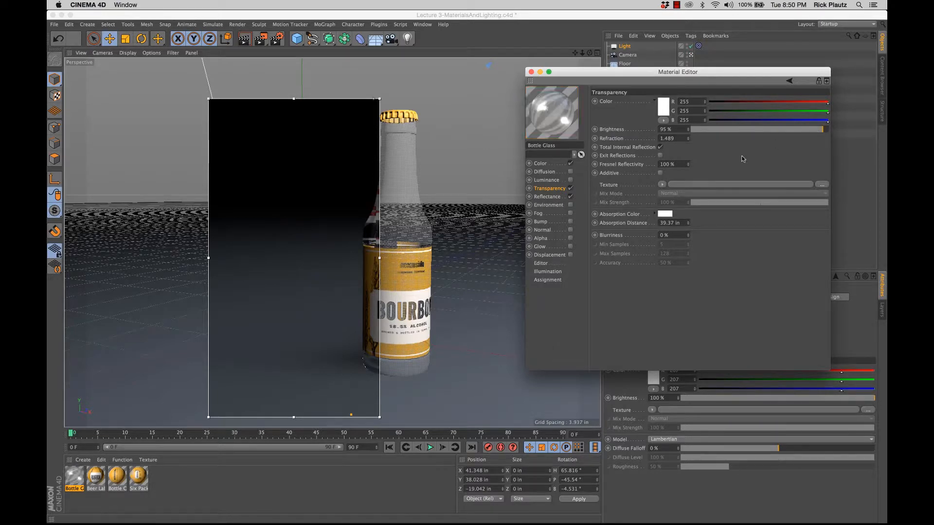
Widen the interactive render region across the whole bottle, set the Bottle Glass transparency brightness to 98%, and close the material editor
{"action": "left_click_drag", "start_coordinate": [379, 258], "coordinate": [440, 258]}
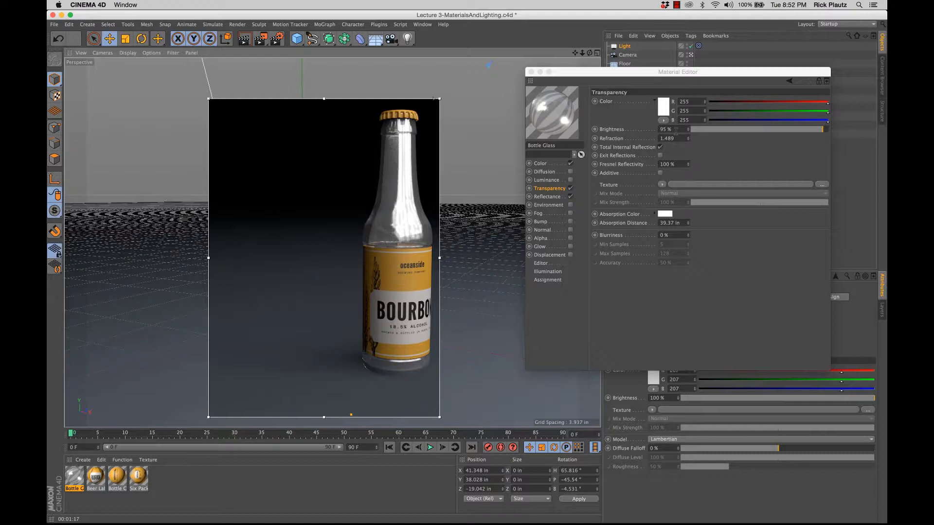
{"action": "left_click_drag", "start_coordinate": [678, 130], "coordinate": [659, 131]}
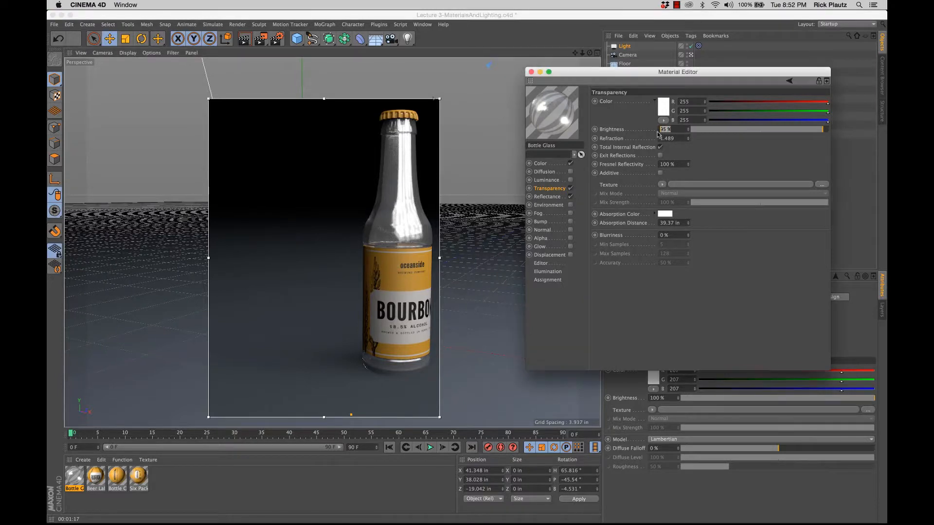
{"action": "type", "text": "98"}
{"action": "key", "text": "Return"}
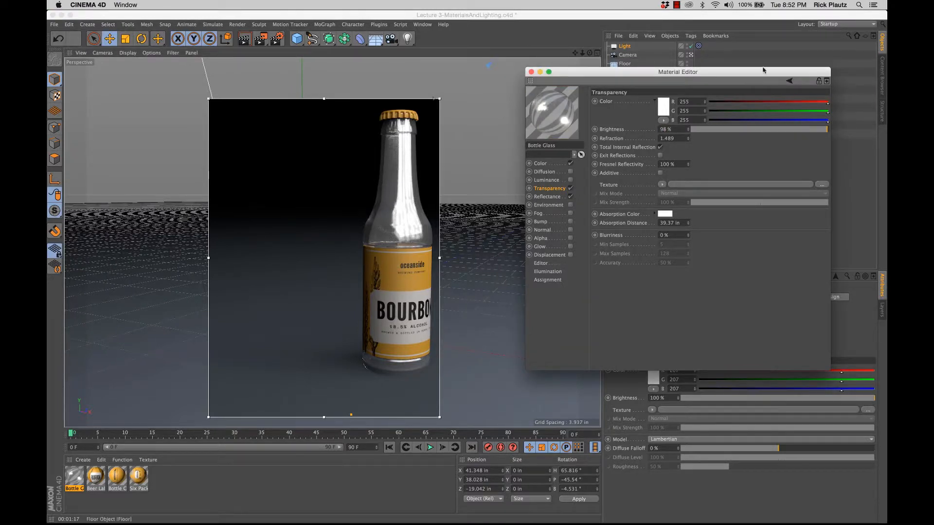
{"action": "left_click", "coordinate": [531, 72]}
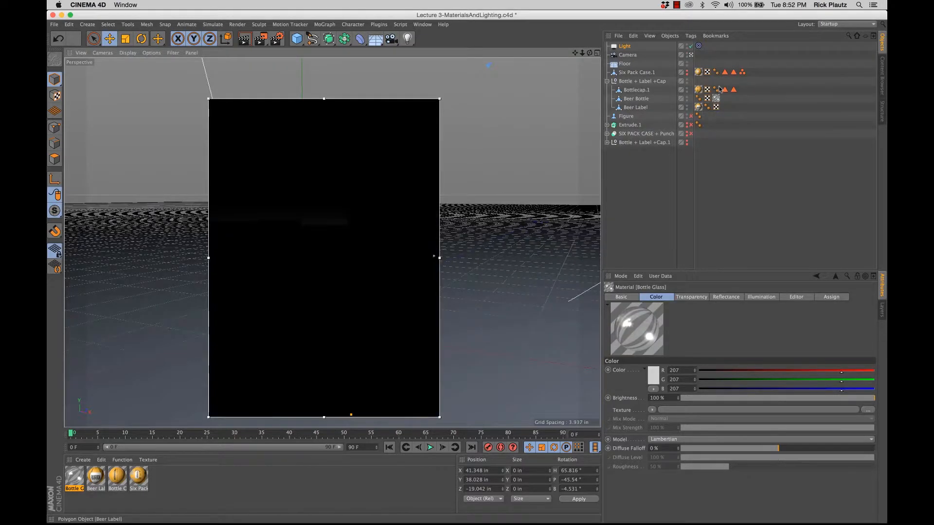
Switch the area light's shadow type to Shadow Maps (Soft) and lower its samples to 40
{"action": "left_click", "coordinate": [644, 49]}
{"action": "left_click", "coordinate": [685, 369]}
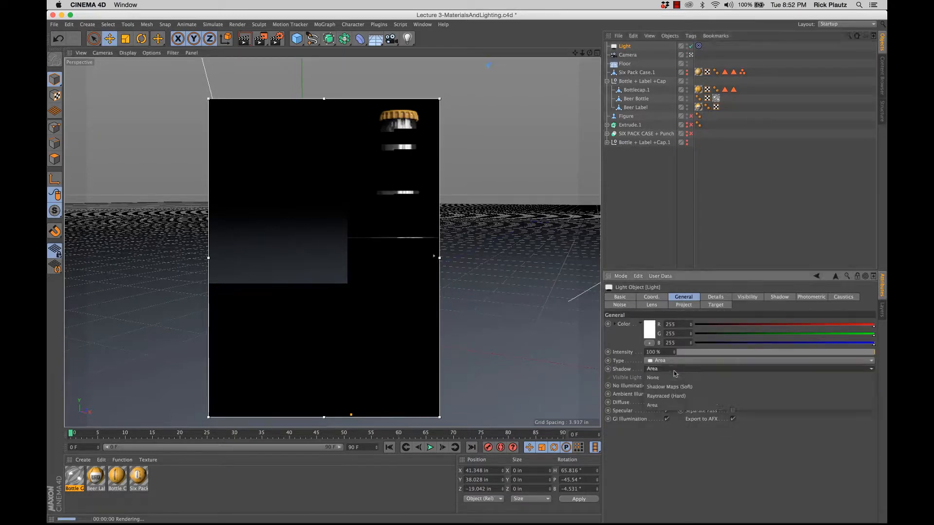
{"action": "left_click", "coordinate": [694, 386]}
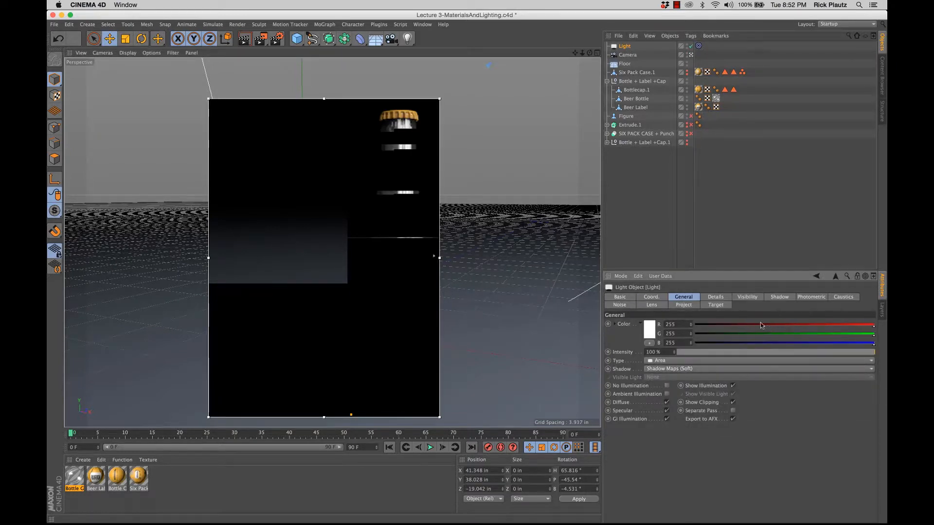
{"action": "left_click", "coordinate": [716, 297]}
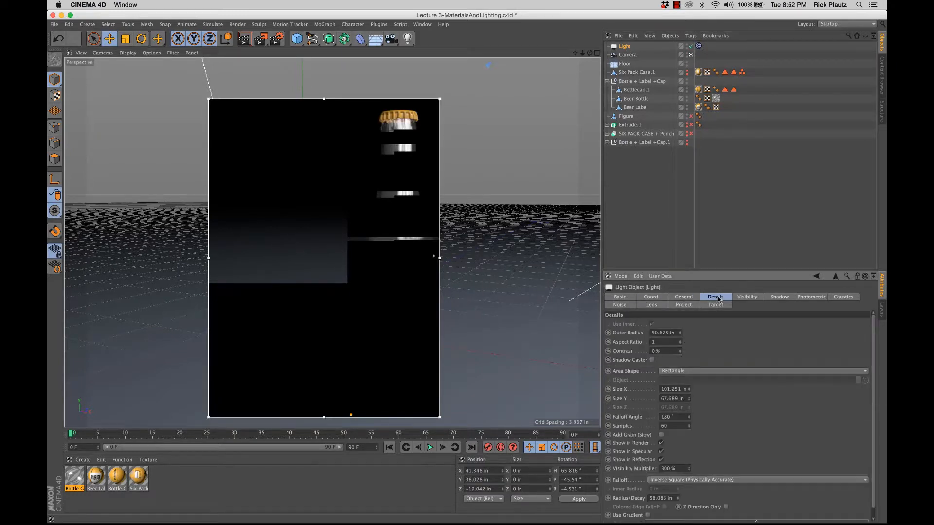
{"action": "double_click", "coordinate": [664, 426]}
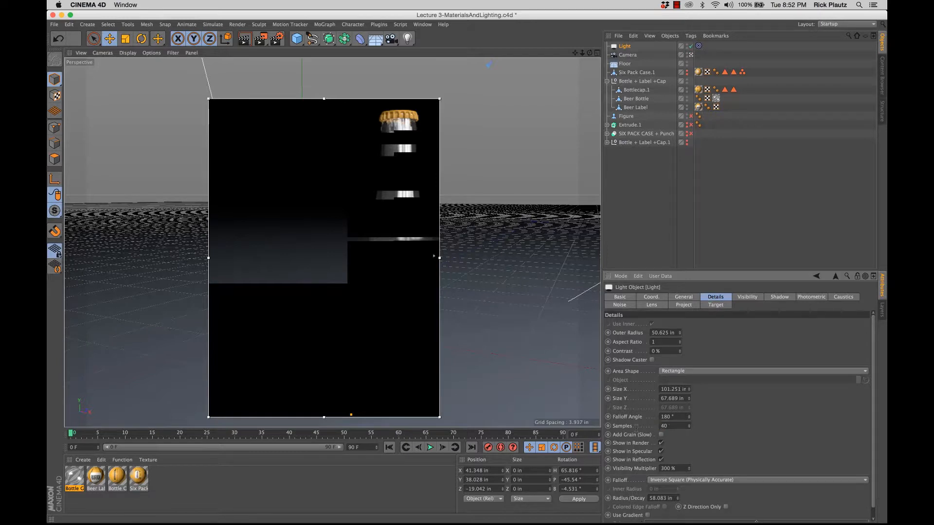
{"action": "left_click", "coordinate": [684, 297]}
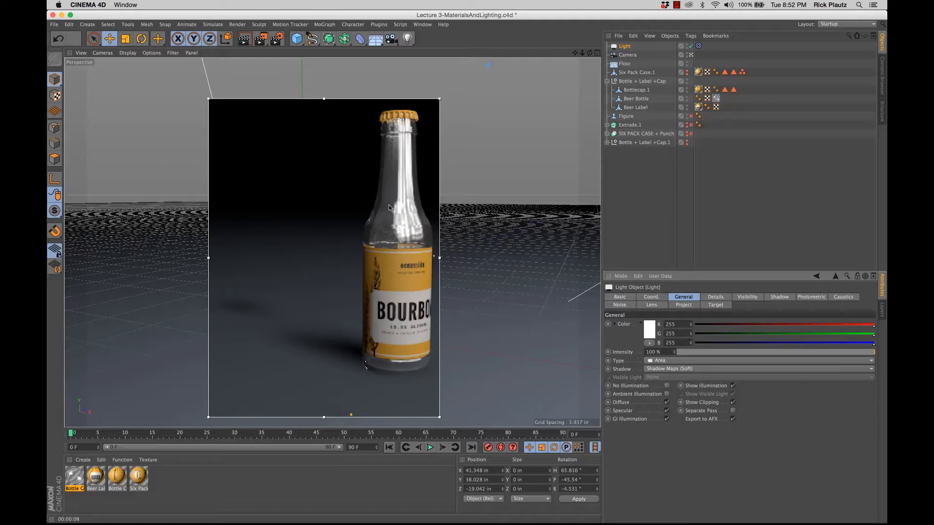
View the bottle cap close up from above and shrink the interactive render region to fit around it
{"action": "left_click_drag", "start_coordinate": [389, 205], "coordinate": [389, 248], "text": "alt"}
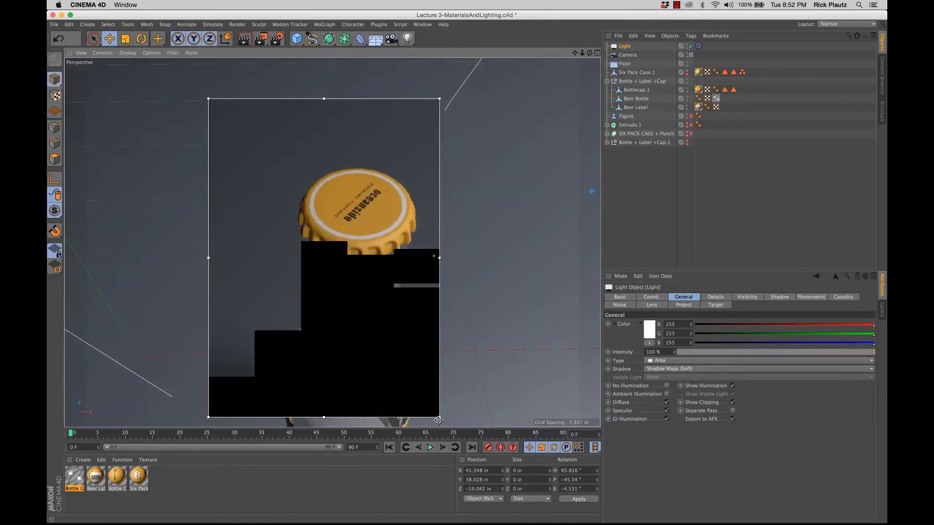
{"action": "left_click_drag", "start_coordinate": [438, 420], "coordinate": [424, 263]}
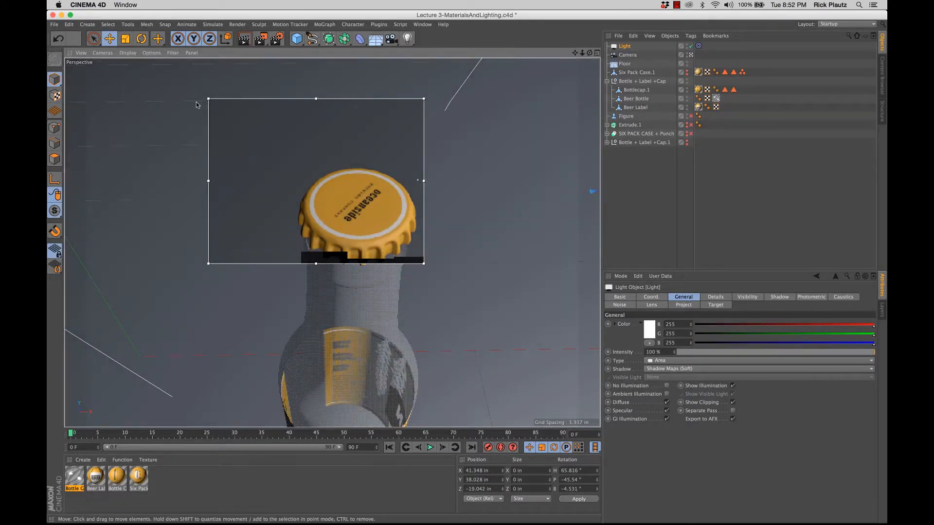
{"action": "left_click_drag", "start_coordinate": [208, 98], "coordinate": [285, 157]}
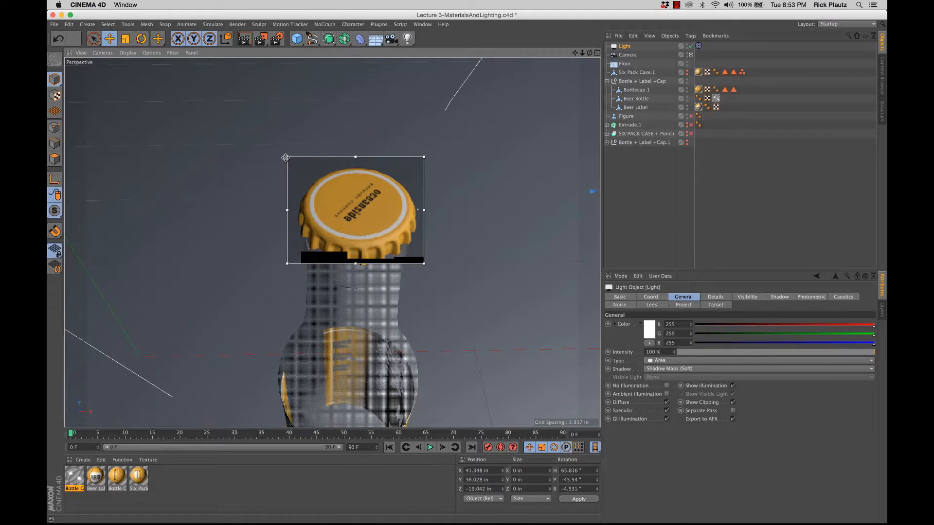
{"action": "left_click_drag", "start_coordinate": [355, 263], "coordinate": [355, 278]}
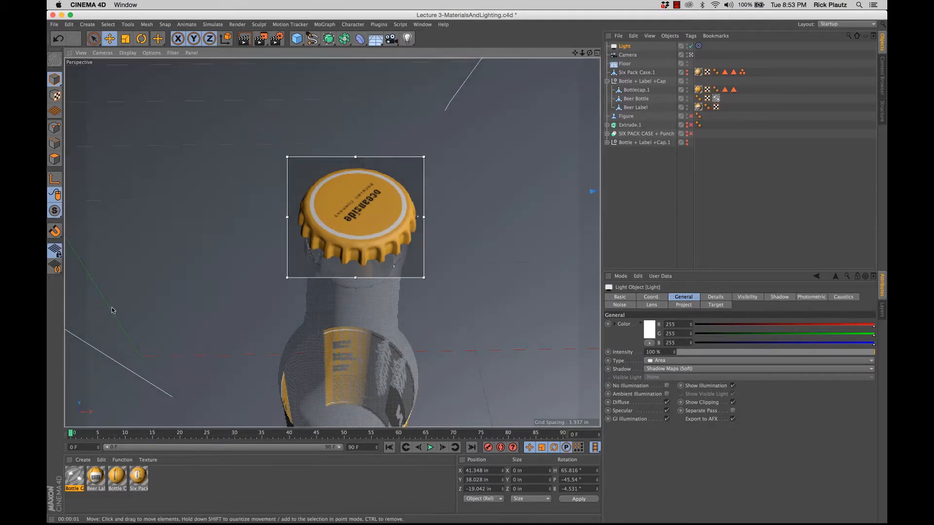
Open the Bottle Cap material beside the viewport and change its Default Specular reflectance type to GGX
{"action": "left_click", "coordinate": [116, 476]}
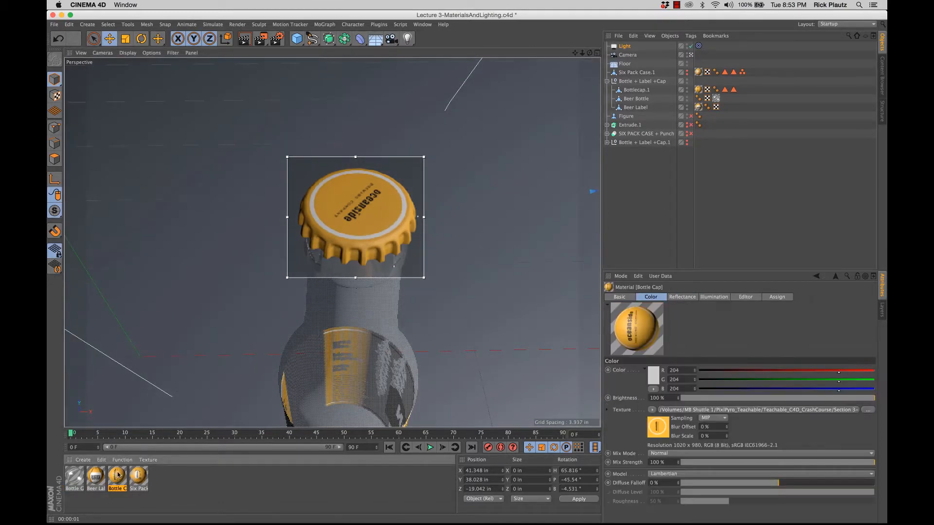
{"action": "double_click", "coordinate": [115, 476]}
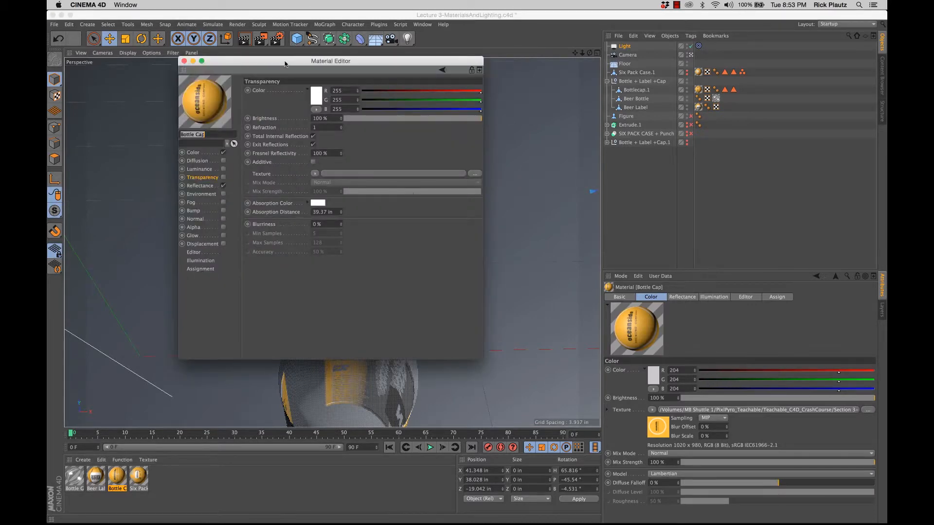
{"action": "left_click_drag", "start_coordinate": [286, 60], "coordinate": [613, 87]}
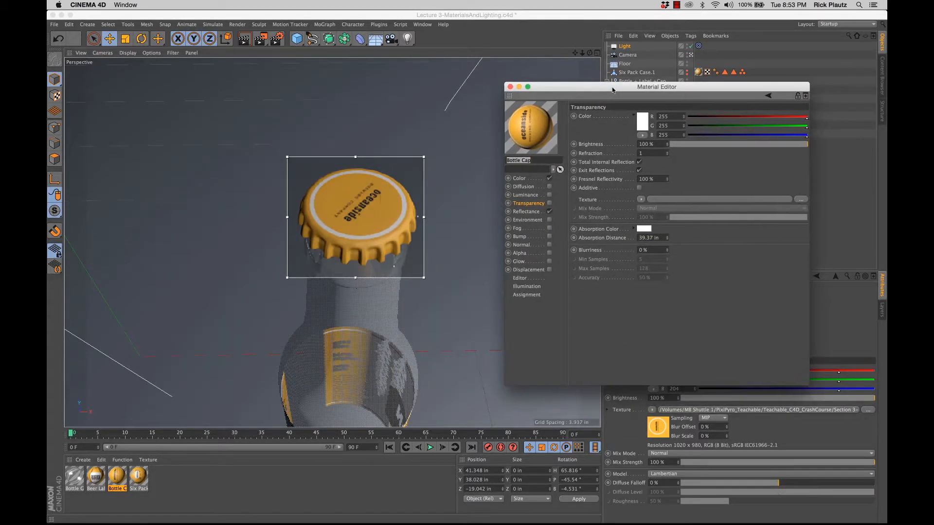
{"action": "left_click", "coordinate": [525, 212]}
{"action": "left_click", "coordinate": [598, 137]}
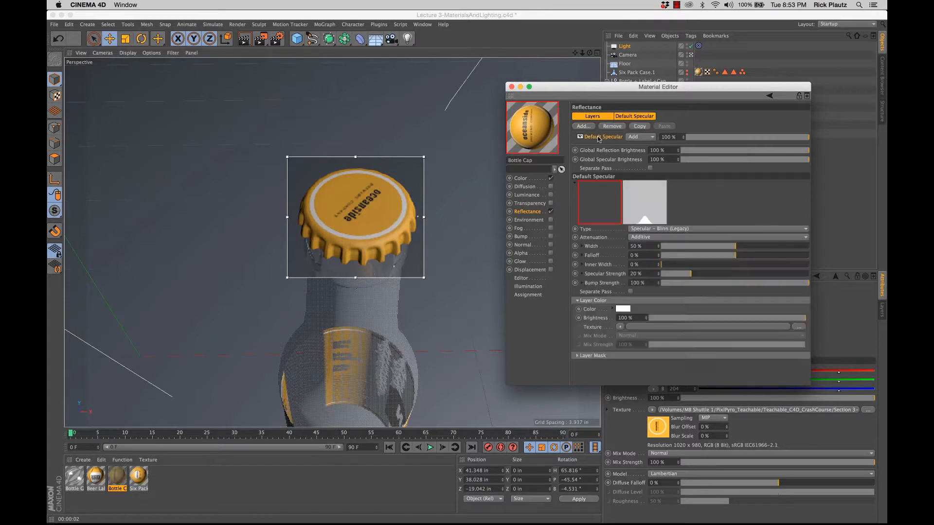
{"action": "left_click", "coordinate": [698, 229]}
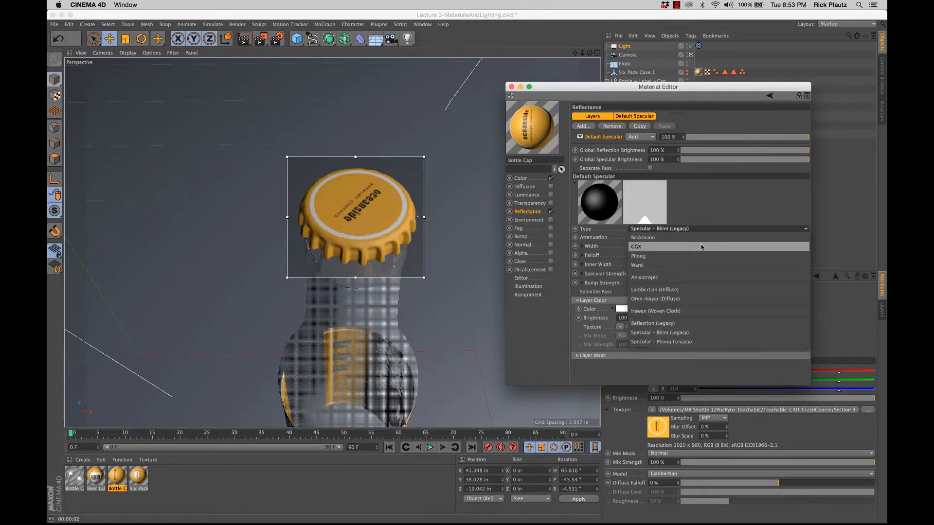
{"action": "left_click", "coordinate": [702, 247]}
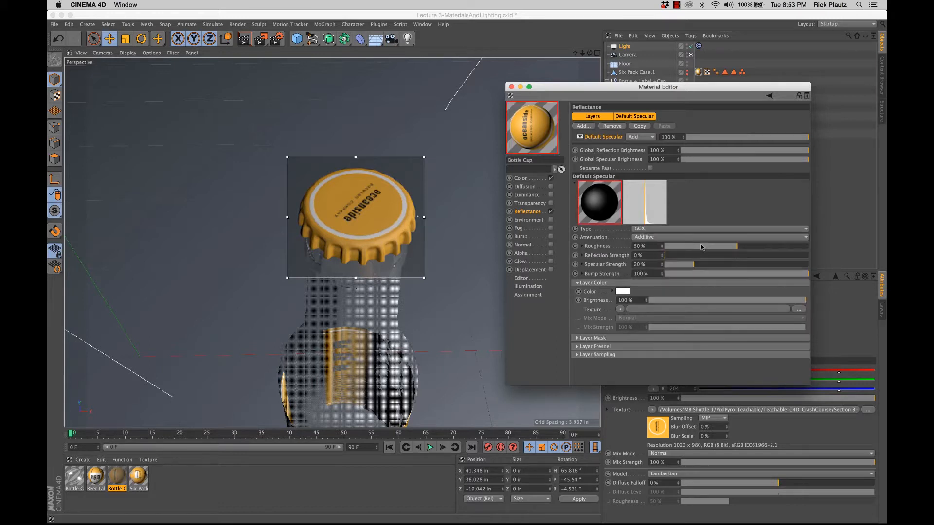
Set the Bottle Cap's GGX layer to 6% roughness, 19% reflection strength and 18% specular strength
{"action": "left_click_drag", "start_coordinate": [737, 247], "coordinate": [675, 251]}
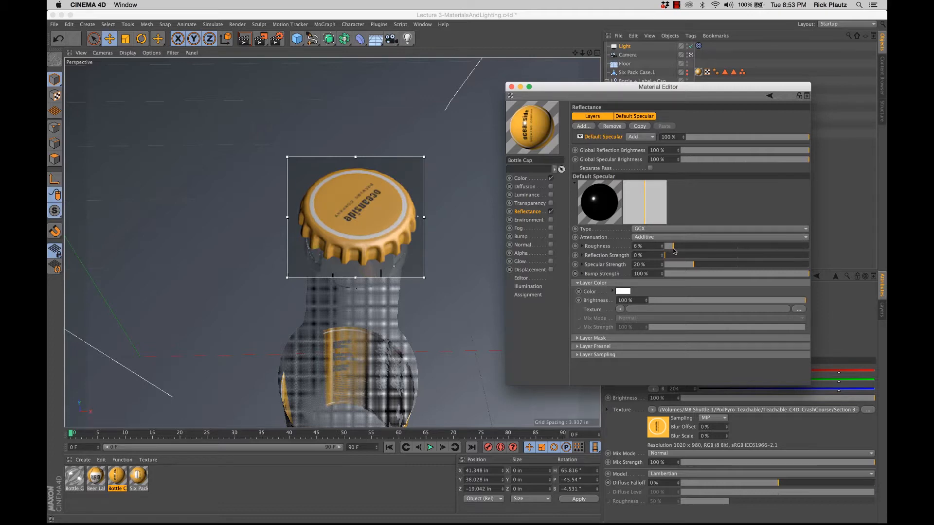
{"action": "left_click_drag", "start_coordinate": [672, 253], "coordinate": [776, 263]}
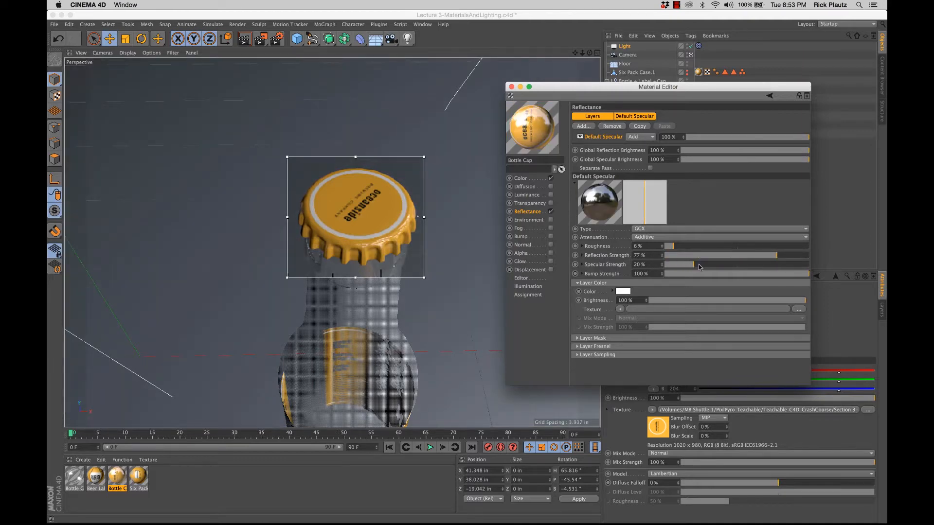
{"action": "left_click_drag", "start_coordinate": [699, 266], "coordinate": [714, 266]}
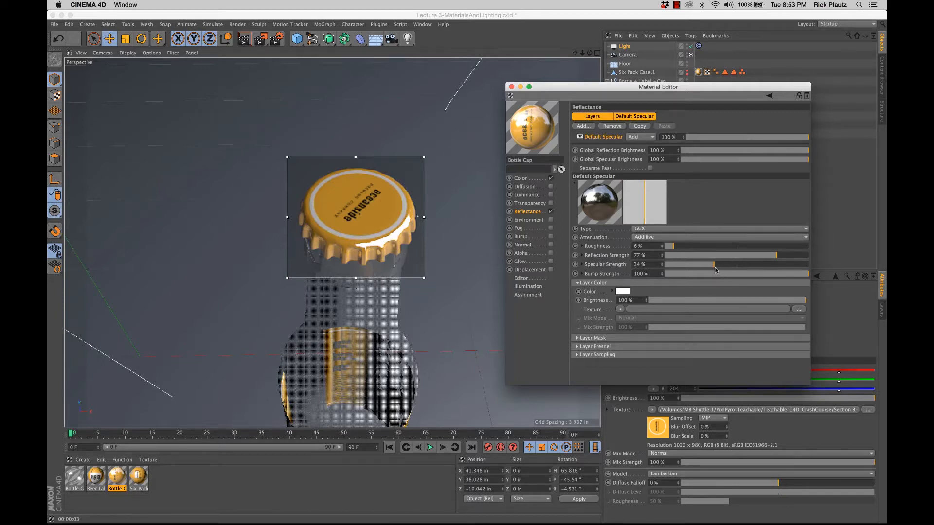
{"action": "left_click_drag", "start_coordinate": [714, 267], "coordinate": [675, 269]}
{"action": "left_click_drag", "start_coordinate": [749, 261], "coordinate": [705, 259]}
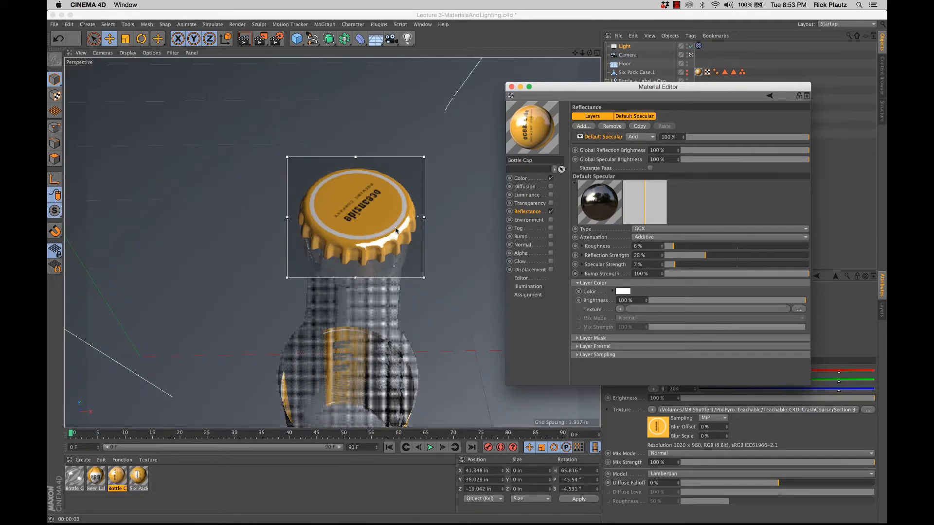
{"action": "left_click_drag", "start_coordinate": [396, 231], "coordinate": [385, 194], "text": "alt"}
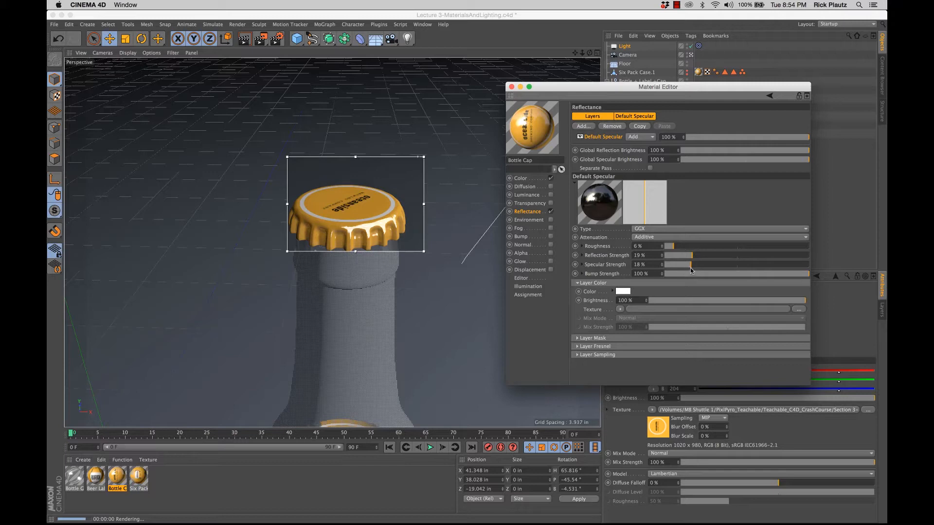
Orbit around the cap to check its reflections, frame the whole bottle from the front, and extend the interactive render region around it
{"action": "left_click_drag", "start_coordinate": [389, 265], "coordinate": [417, 197], "text": "alt"}
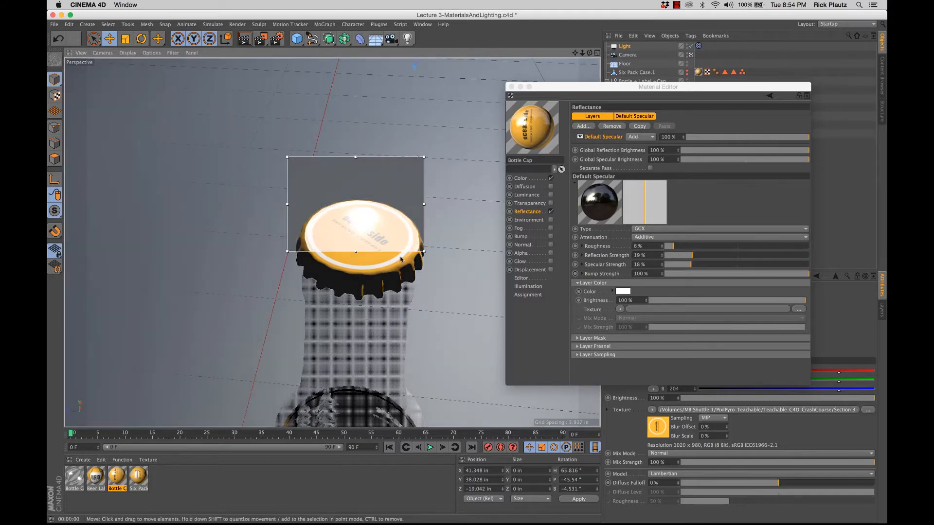
{"action": "left_click_drag", "start_coordinate": [401, 259], "coordinate": [385, 232], "text": "alt"}
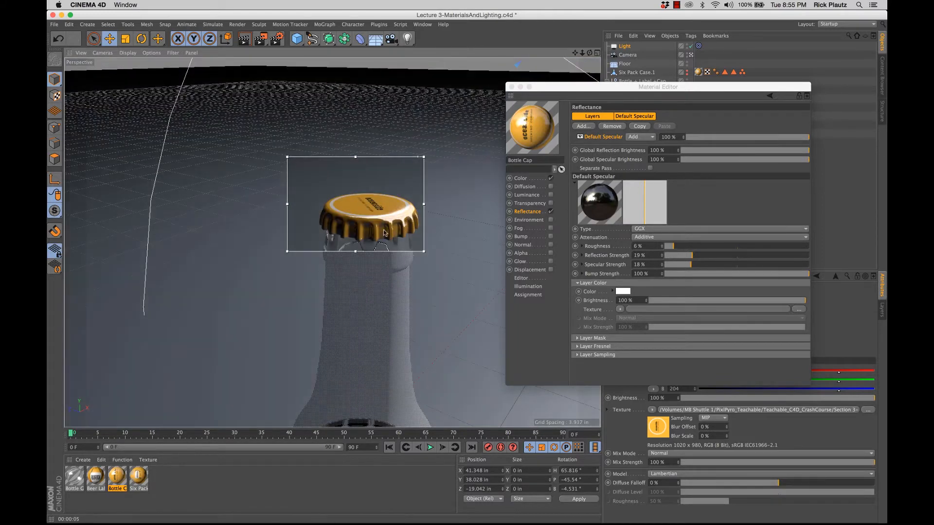
{"action": "scroll", "coordinate": [391, 236], "scroll_direction": "down", "scroll_amount": 10}
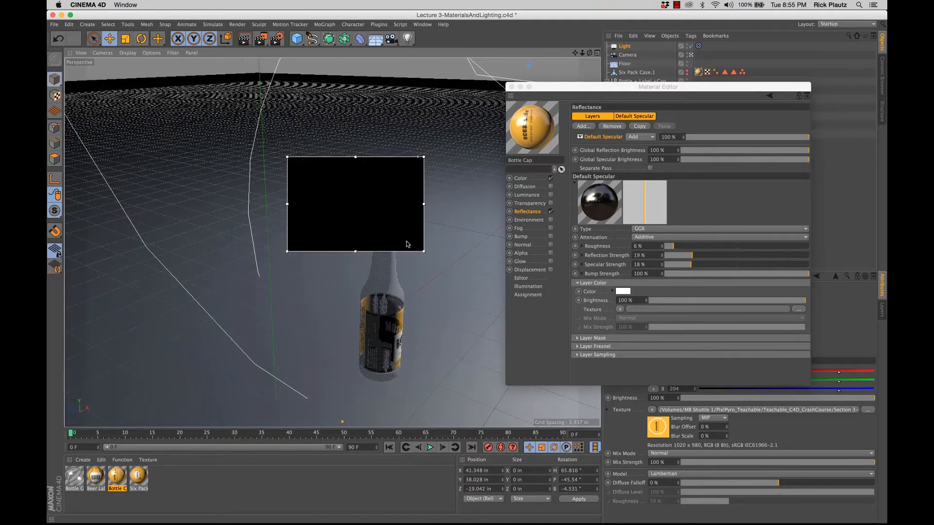
{"action": "left_click_drag", "start_coordinate": [407, 244], "coordinate": [380, 200], "text": "alt"}
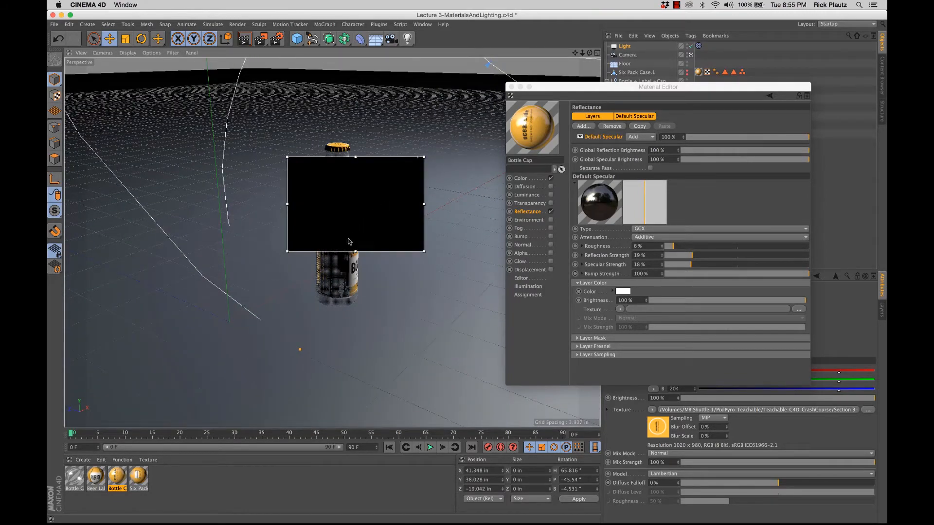
{"action": "left_click_drag", "start_coordinate": [348, 239], "coordinate": [261, 225], "text": "alt"}
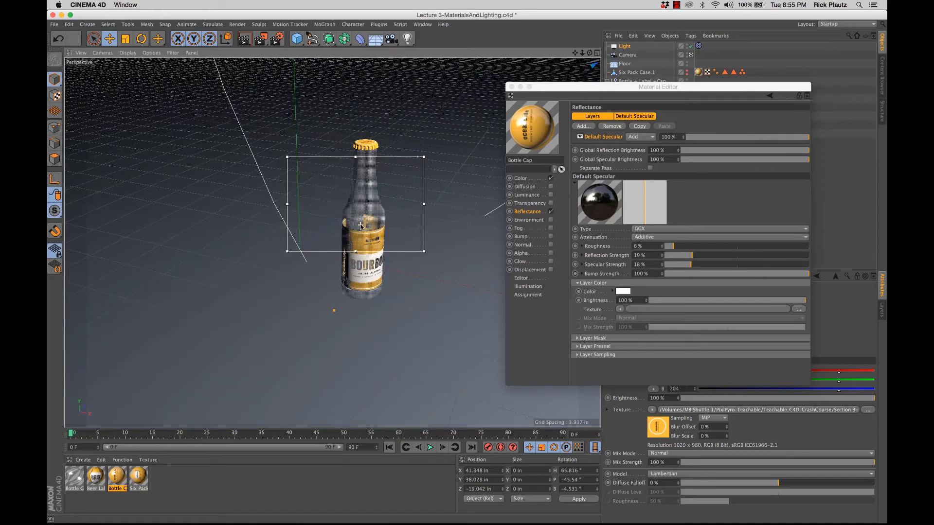
{"action": "mouse_move", "coordinate": [360, 225]}
{"action": "left_mouse_down", "text": "alt"}
{"action": "mouse_move", "coordinate": [373, 209]}
{"action": "mouse_move", "coordinate": [365, 216]}
{"action": "left_mouse_up", "text": "alt"}
{"action": "left_click_drag", "start_coordinate": [356, 251], "coordinate": [356, 330]}
{"action": "left_click_drag", "start_coordinate": [356, 157], "coordinate": [355, 138]}
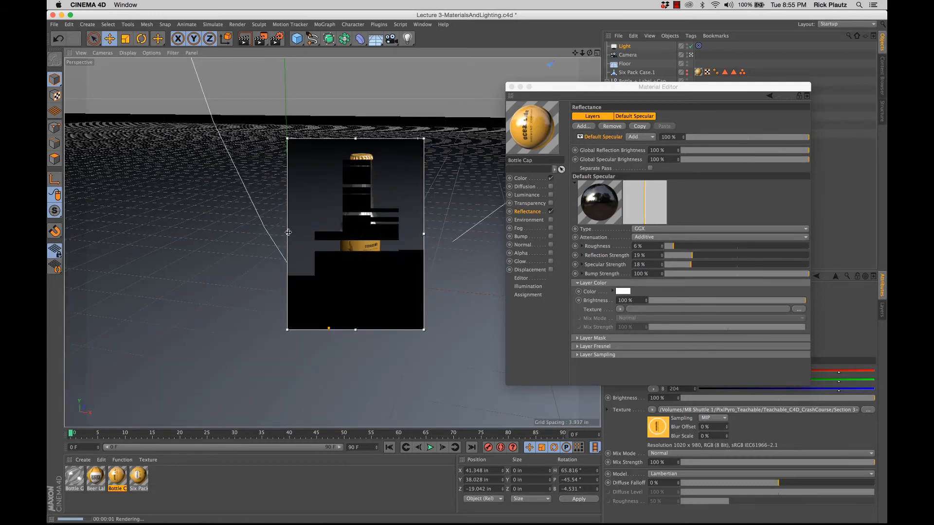